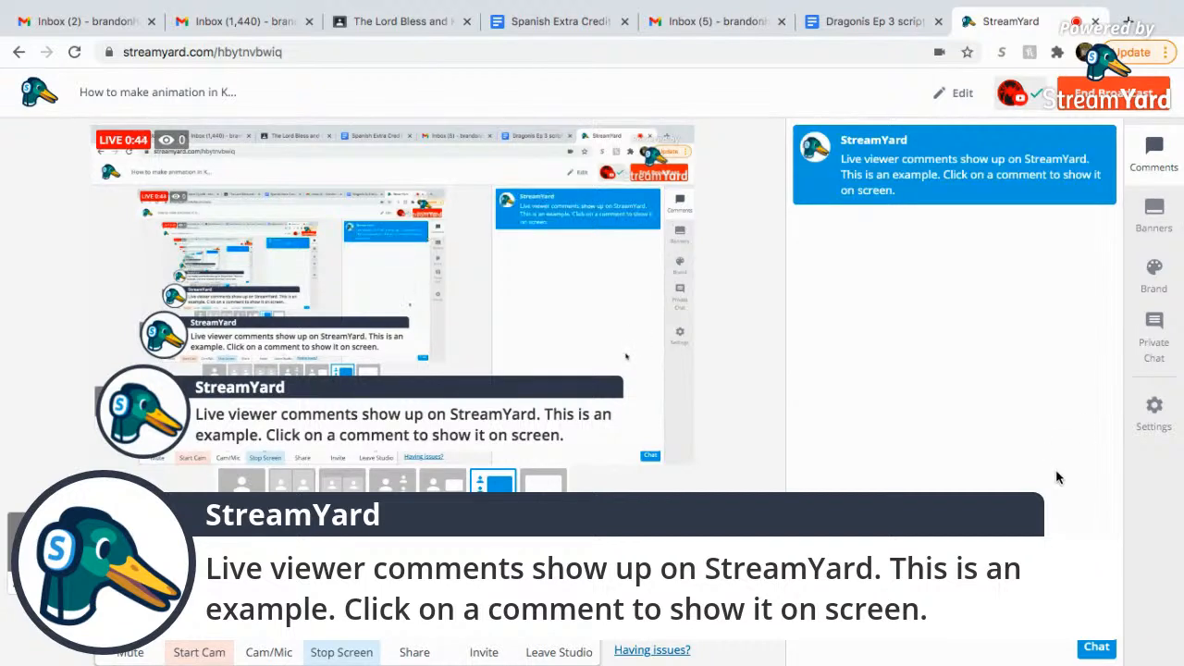
Open the help widget and switch the shared screen to the fullscreen layout.
click(657, 651)
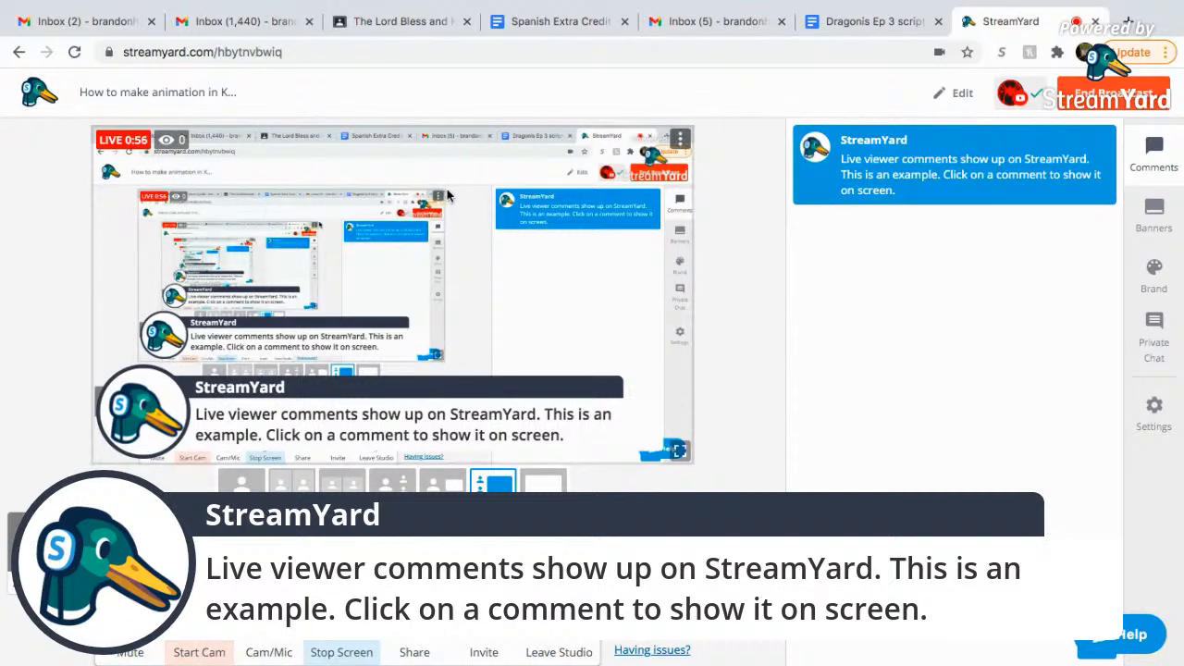
click(679, 139)
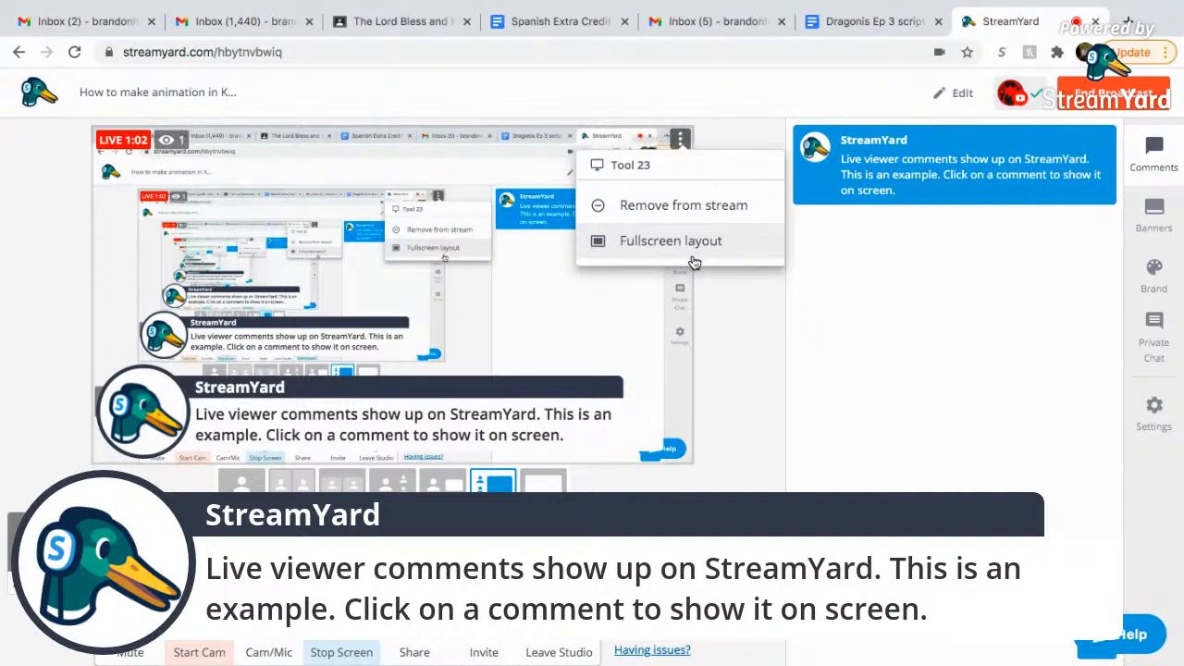
click(758, 359)
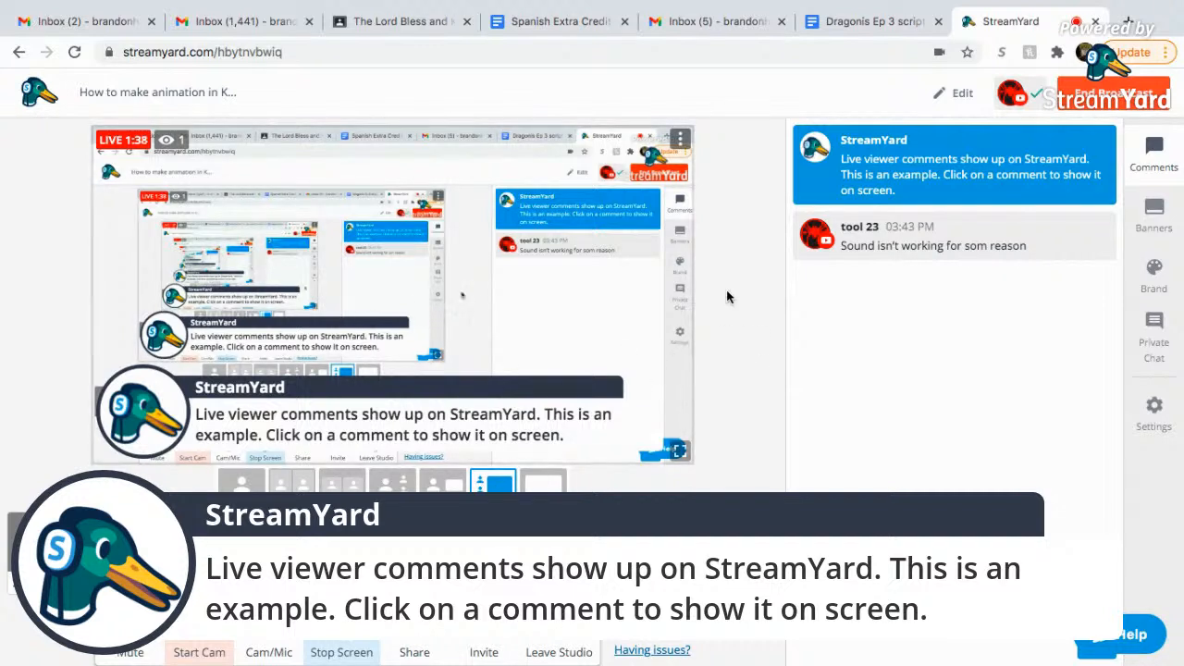
Check the live destination's status, then bring up Settings on its Audio page.
click(1027, 95)
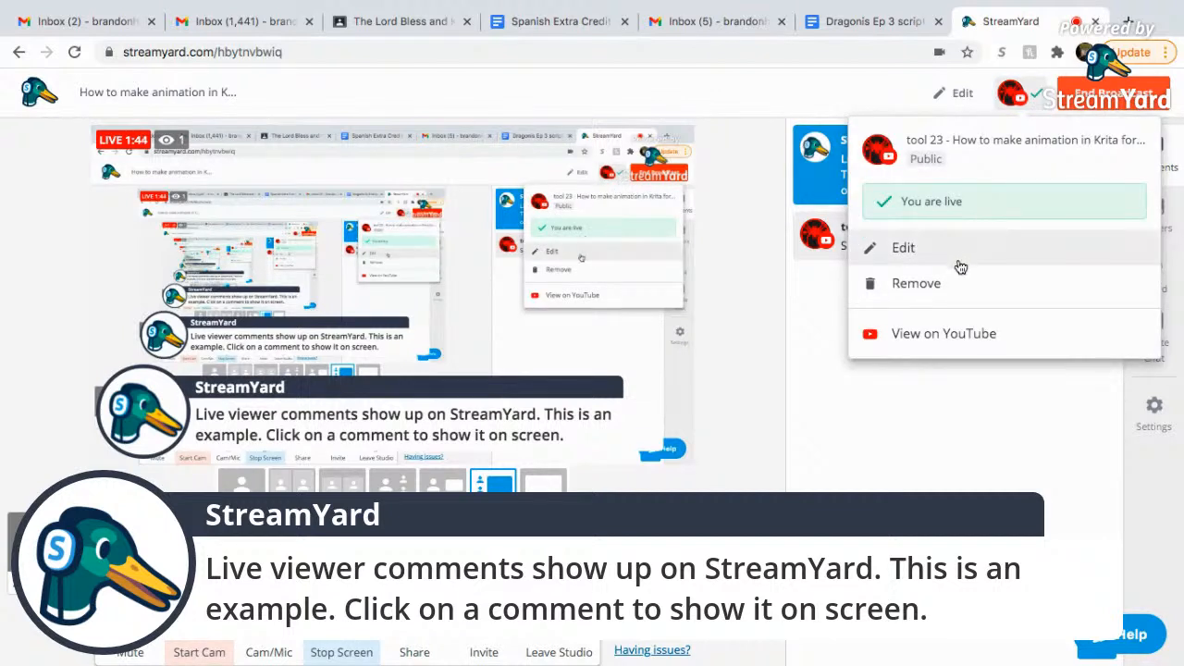
click(950, 389)
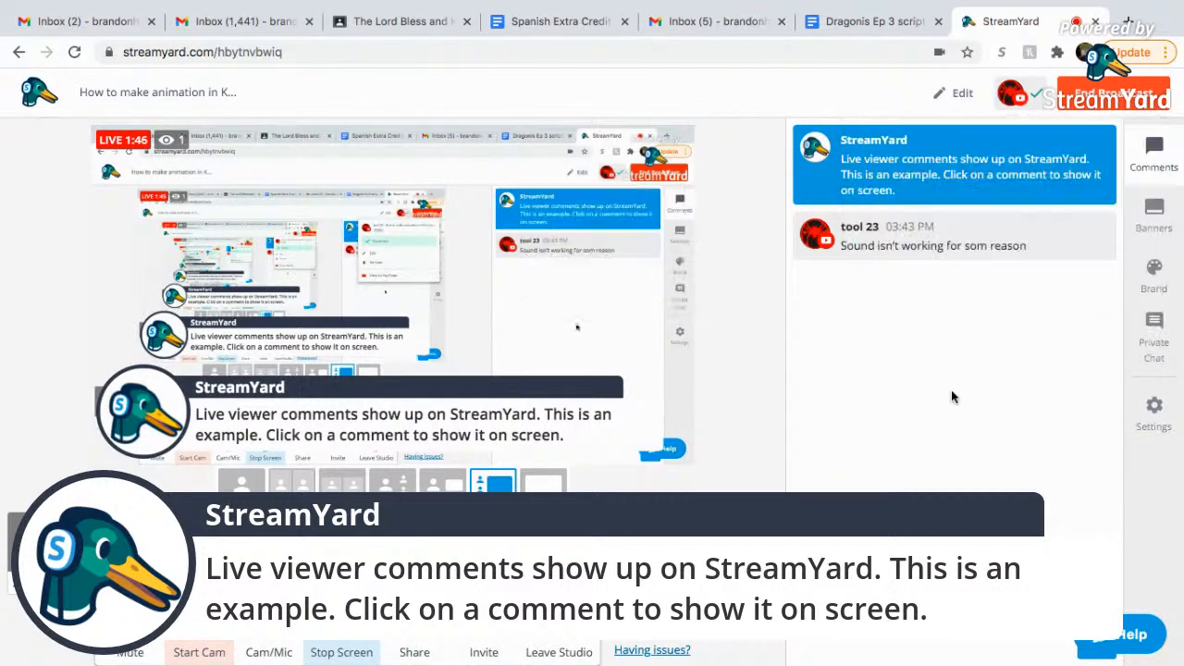
click(1156, 413)
mouse_move(546, 280)
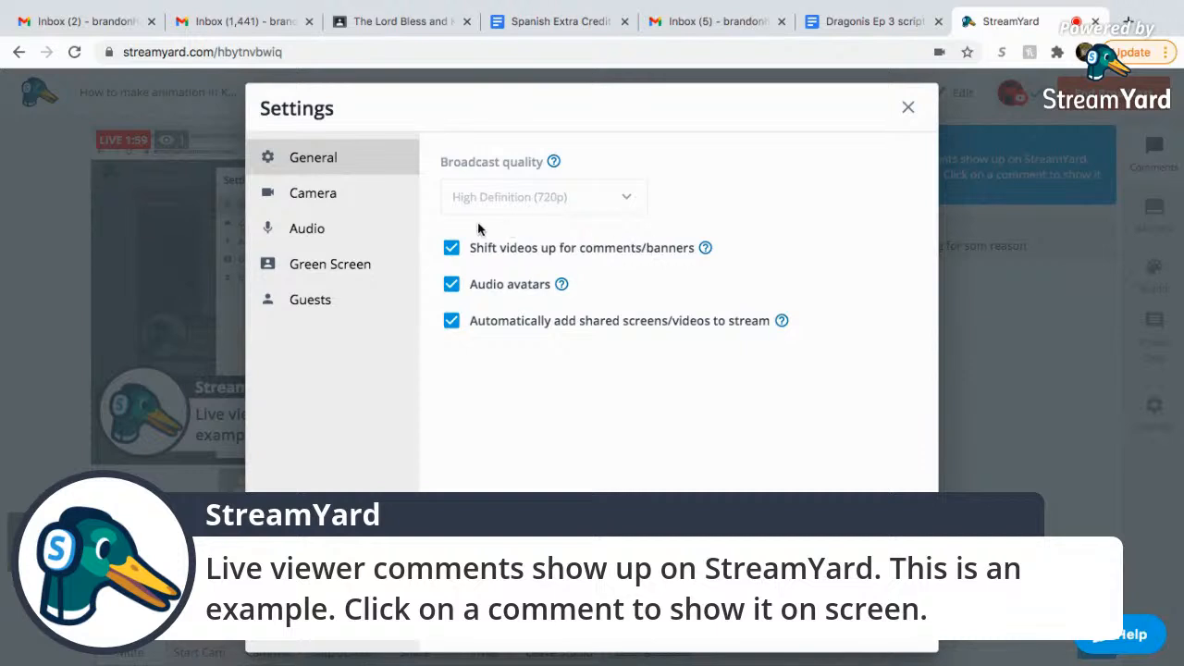
click(327, 231)
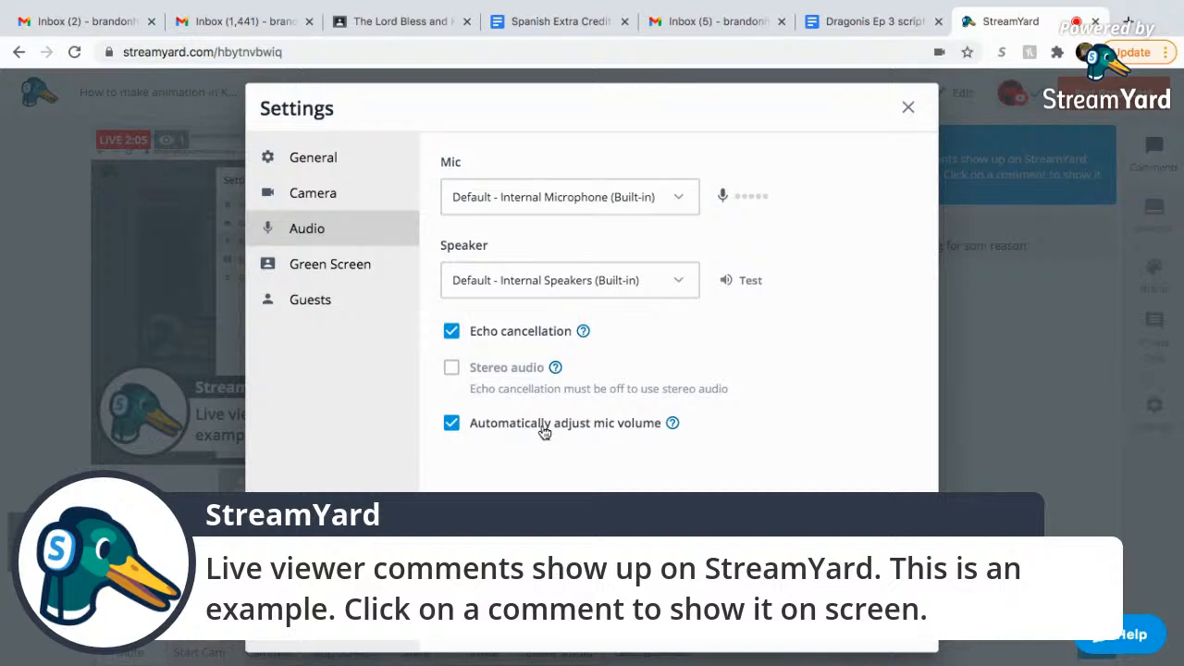
Disable automatic mic volume and echo cancellation, enable stereo audio, and close Settings.
click(452, 423)
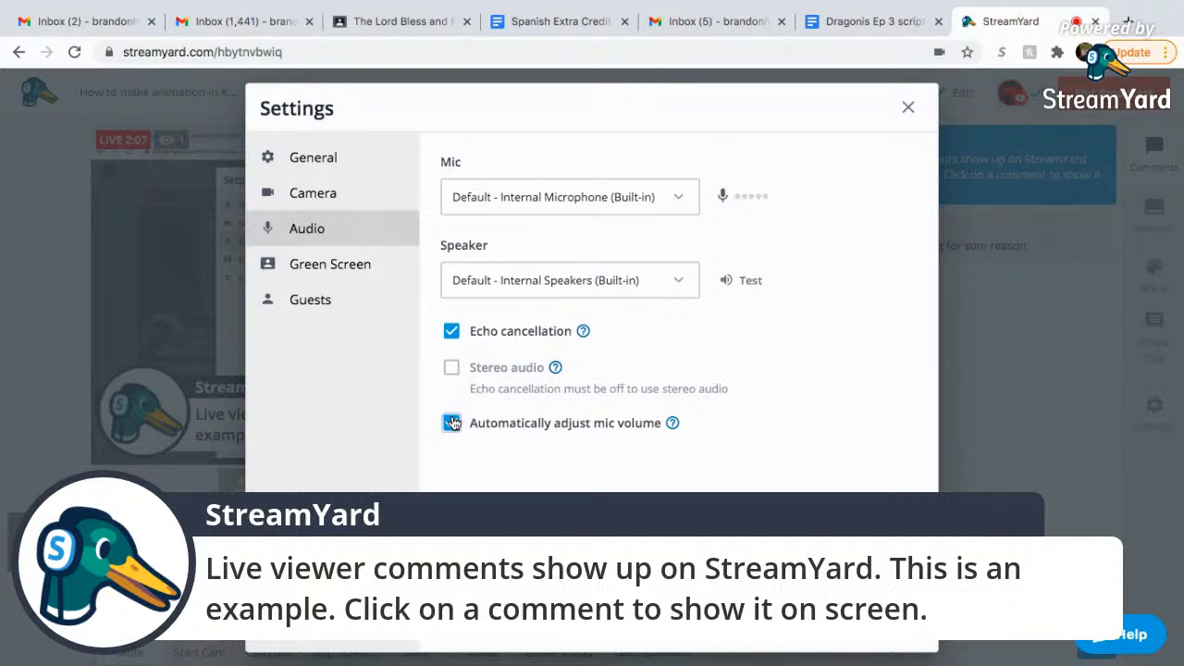
click(452, 333)
click(451, 368)
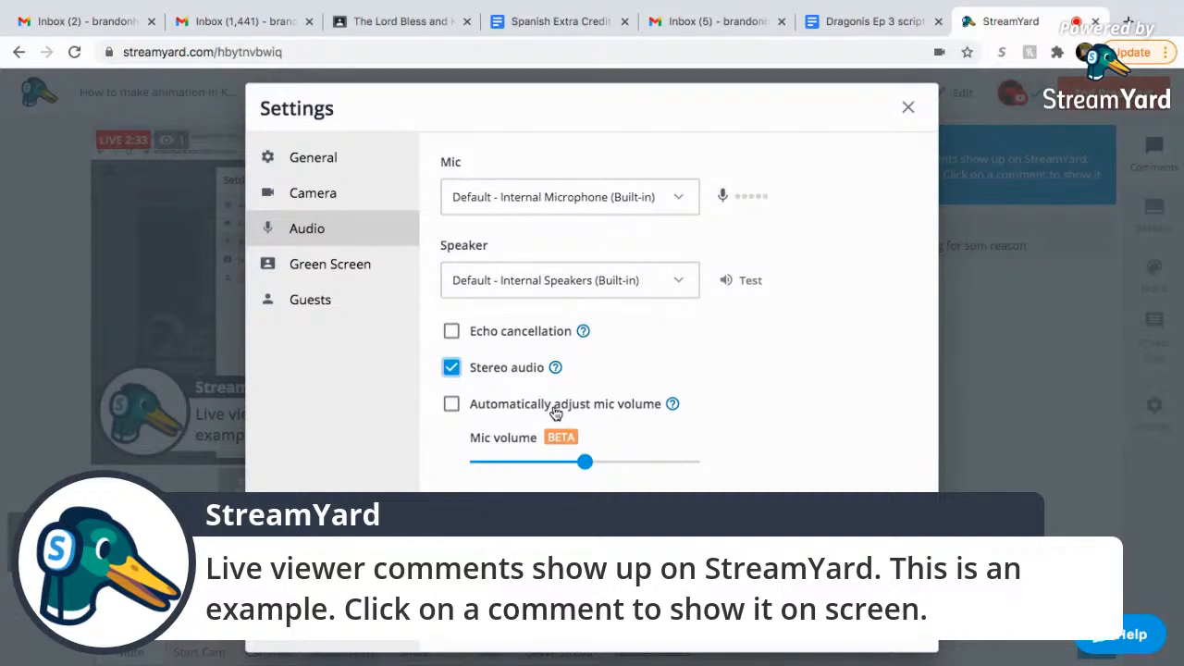
click(136, 649)
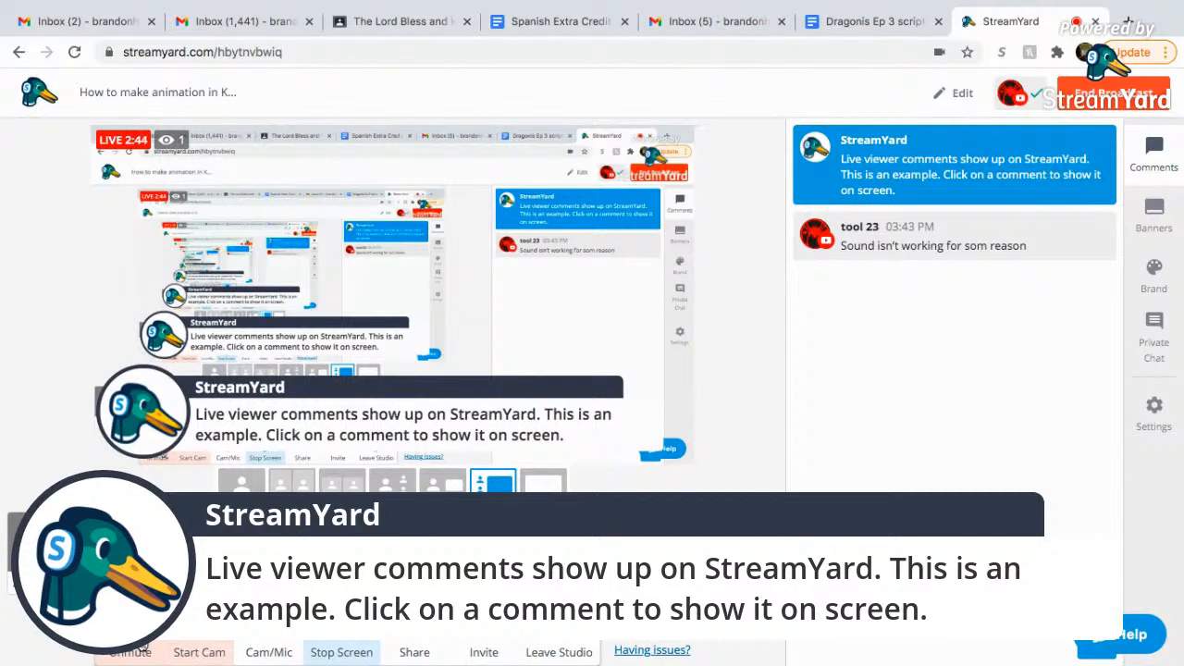
mouse_move(680, 416)
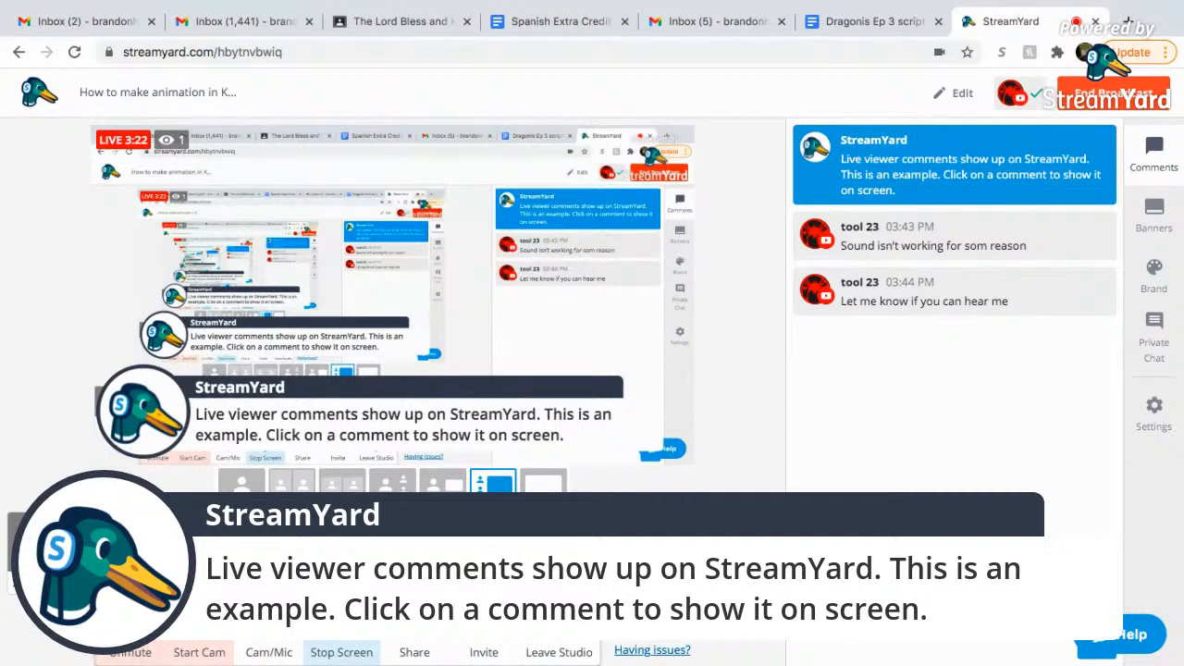
In Cam/Mic audio settings, raise the mic volume slider and play the speaker test sound twice.
click(269, 648)
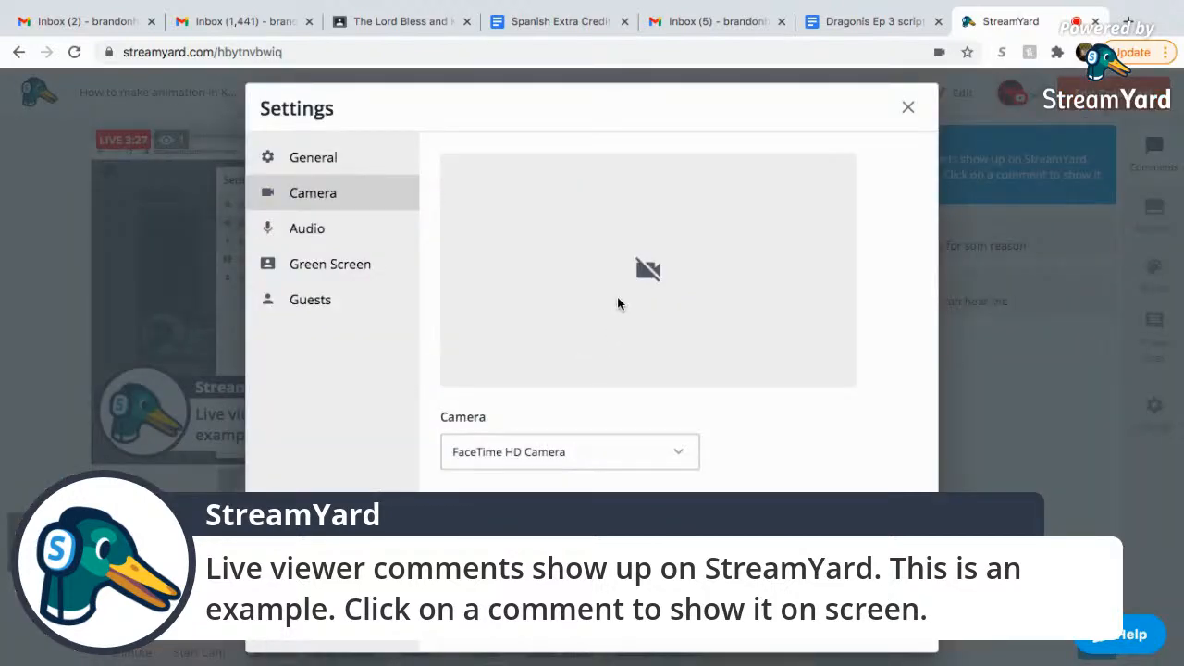
click(324, 229)
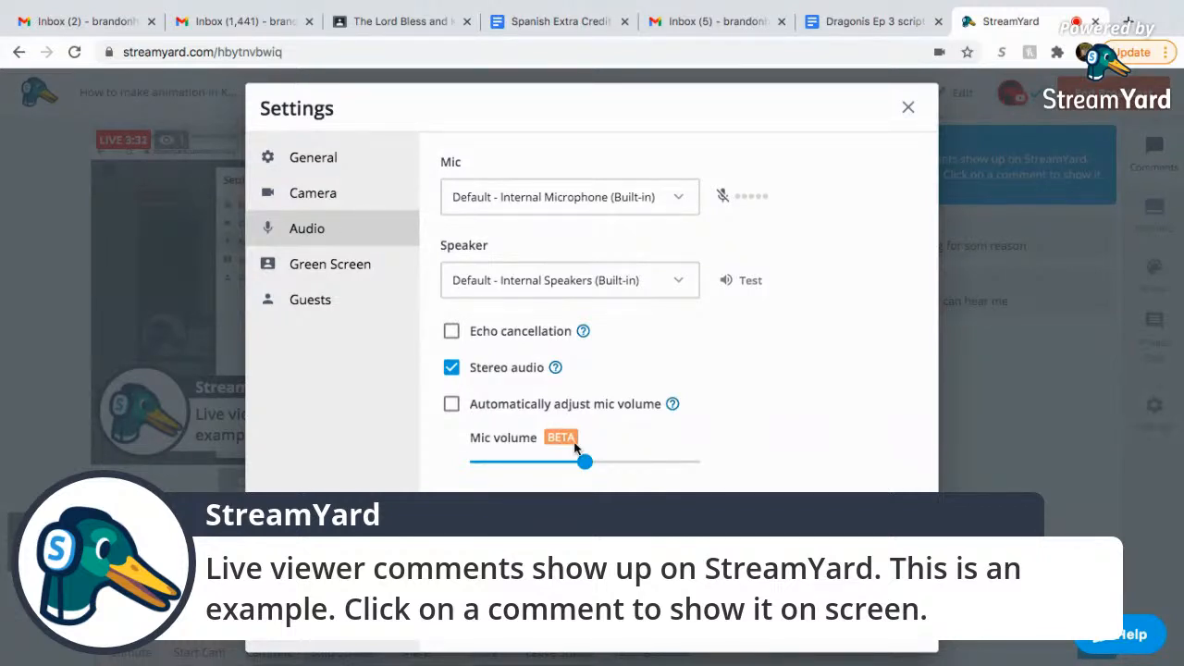
drag(583, 460, 662, 467)
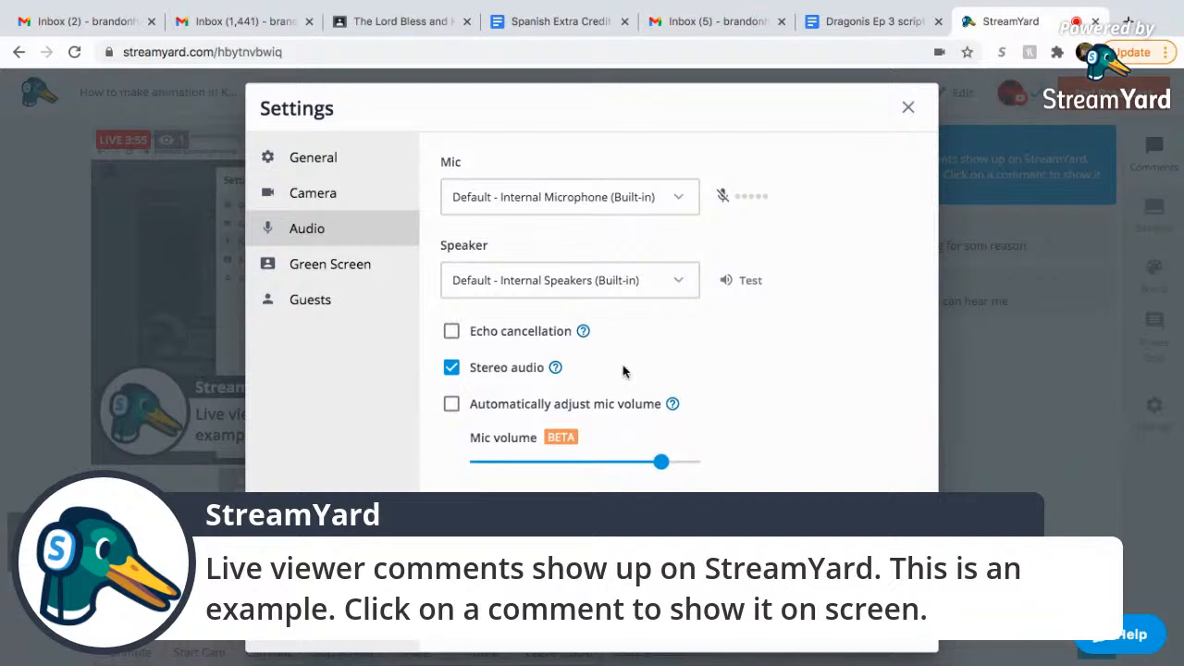
click(751, 280)
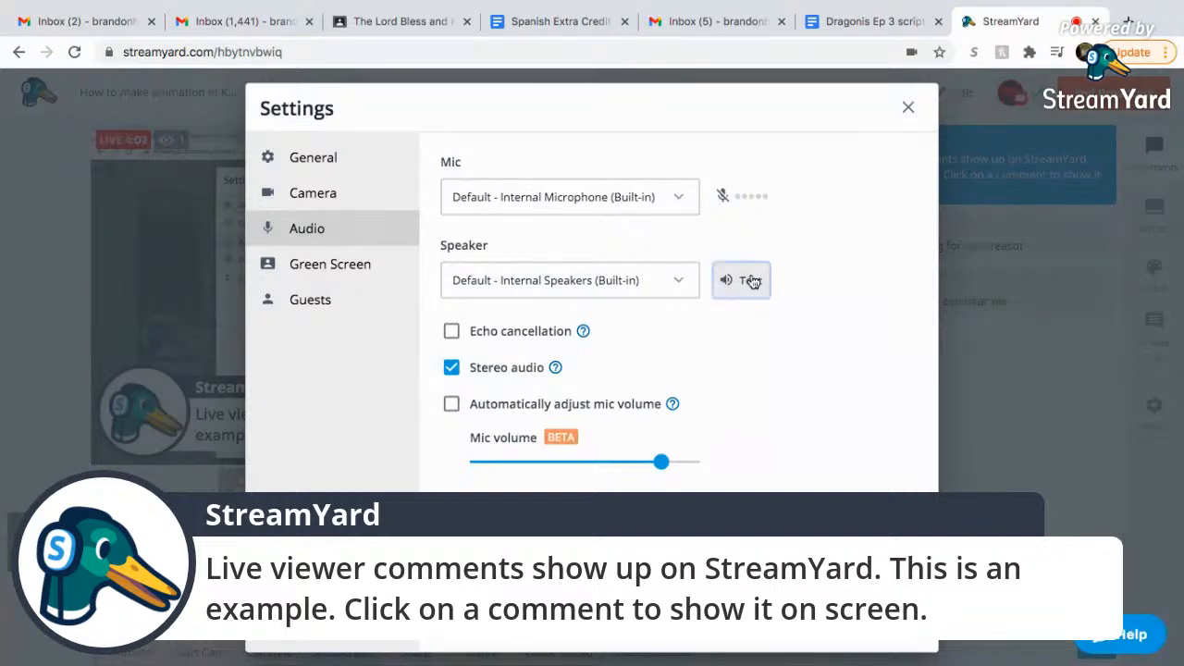
click(752, 281)
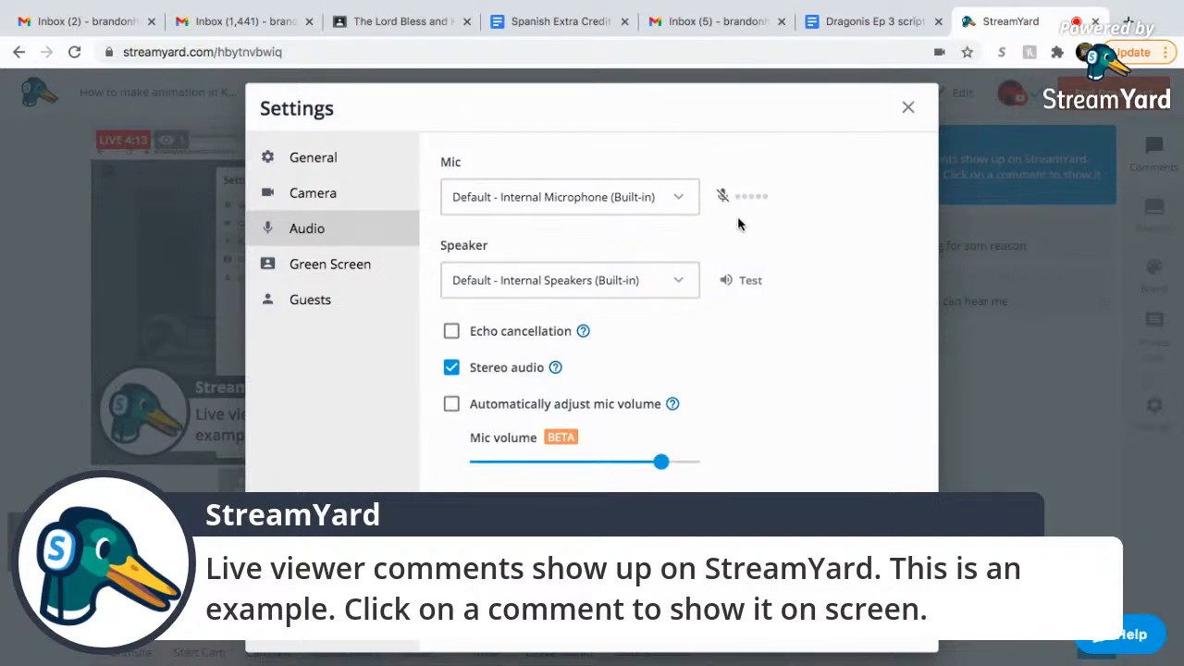
click(638, 199)
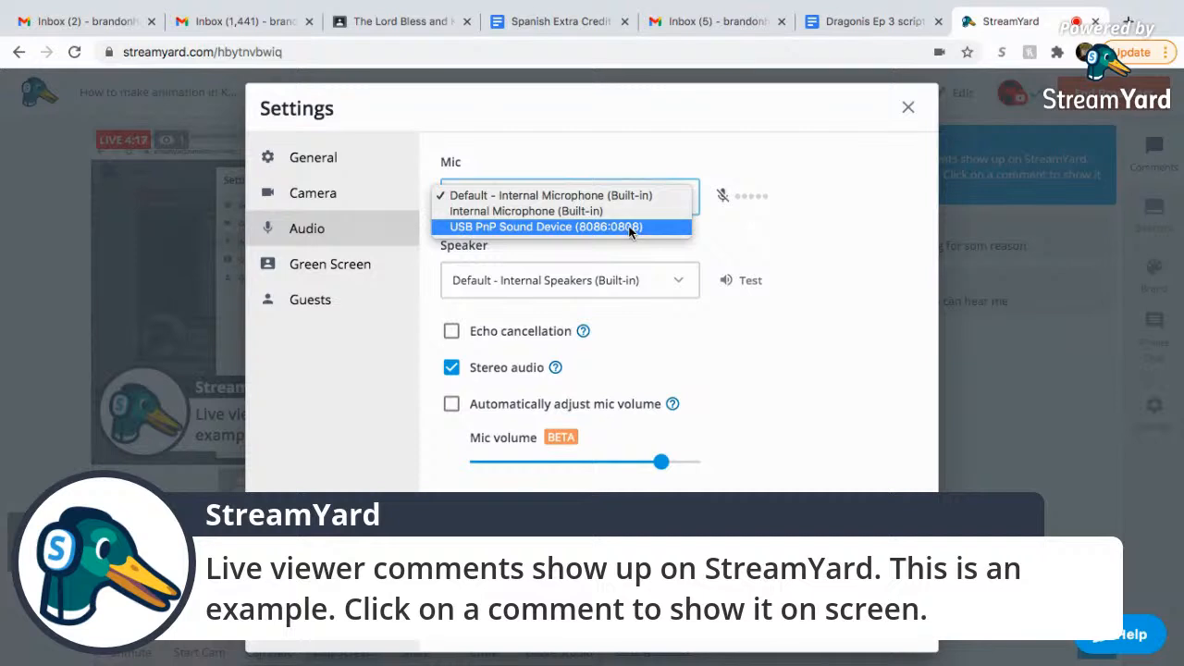
Select USB PnP Sound Device (8086:0808) as the microphone and close Settings.
click(631, 229)
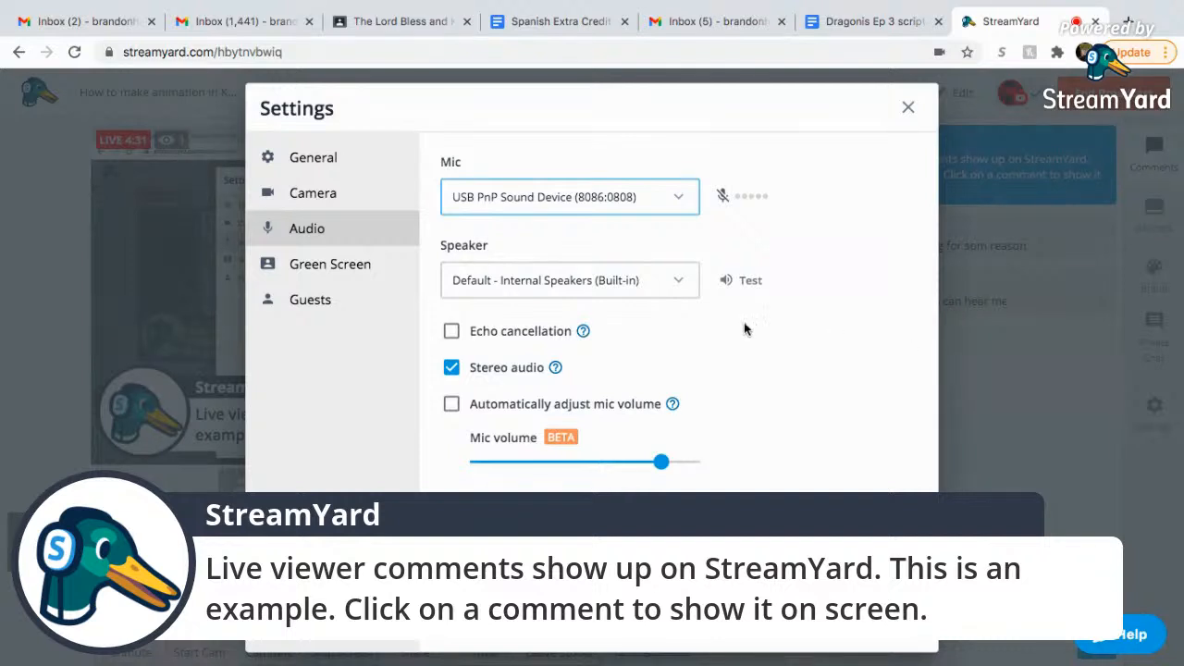
click(720, 194)
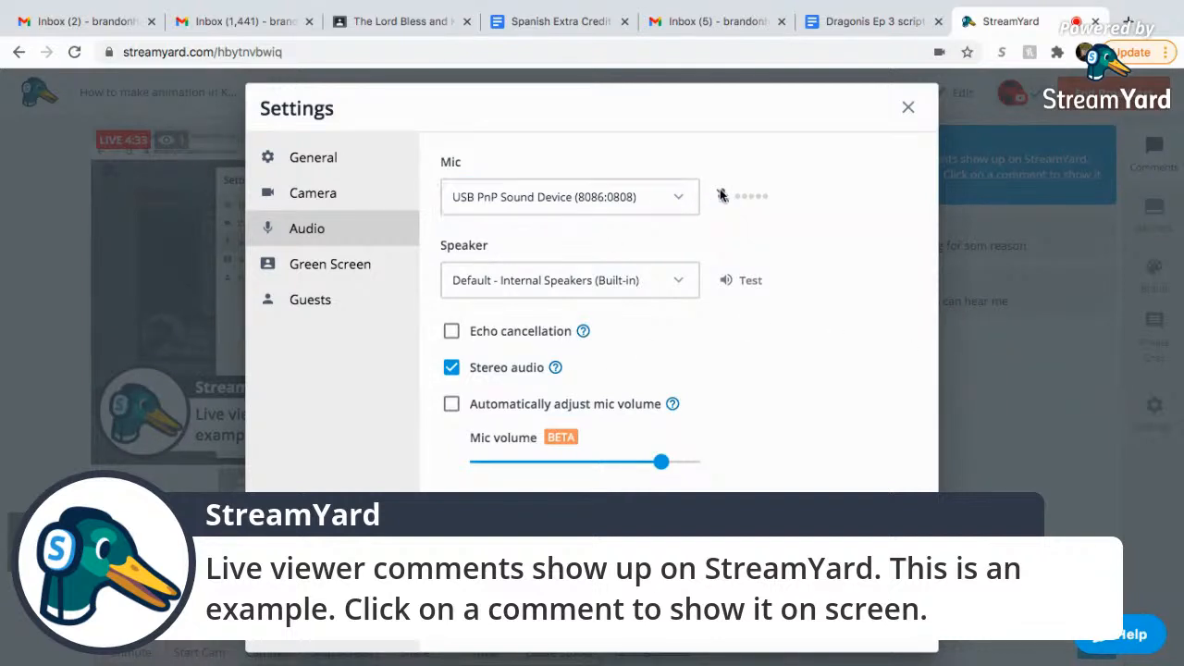
click(908, 108)
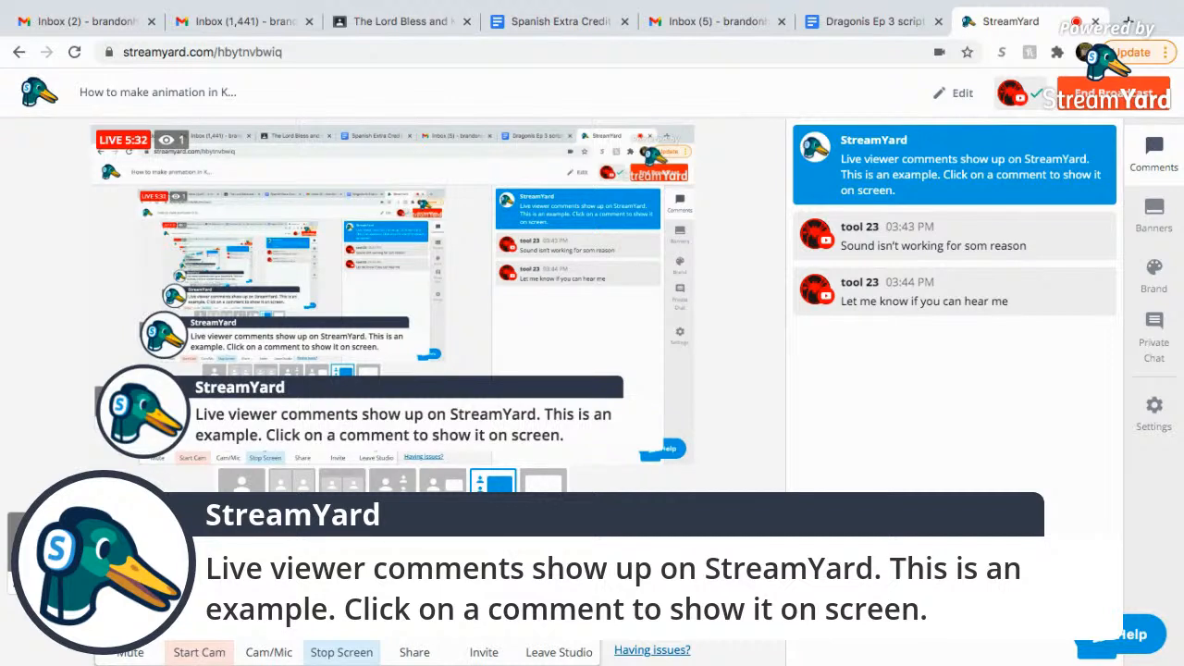
click(265, 651)
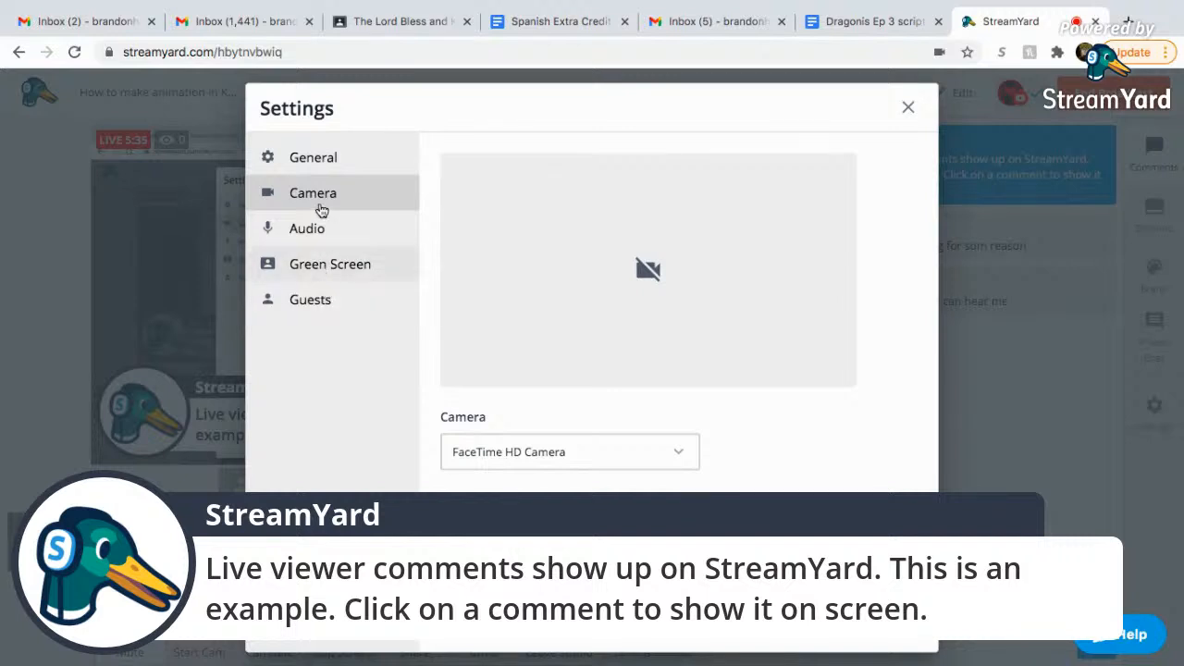
Go through General to the Audio page and expand the Mic device list.
click(318, 159)
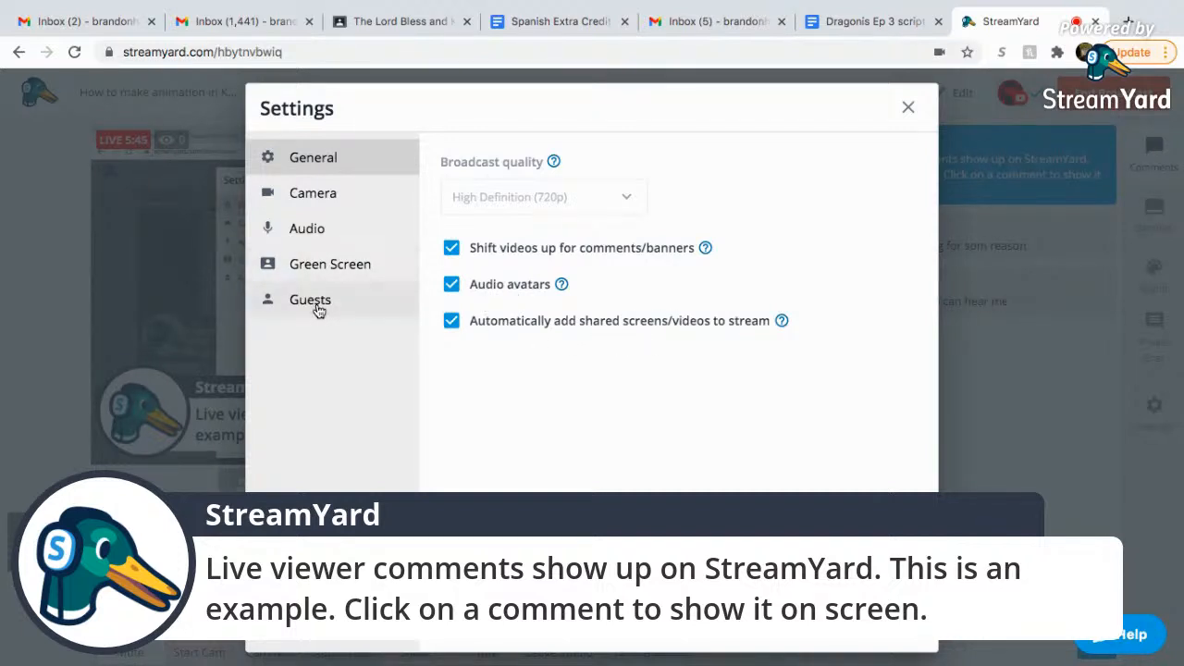
click(341, 235)
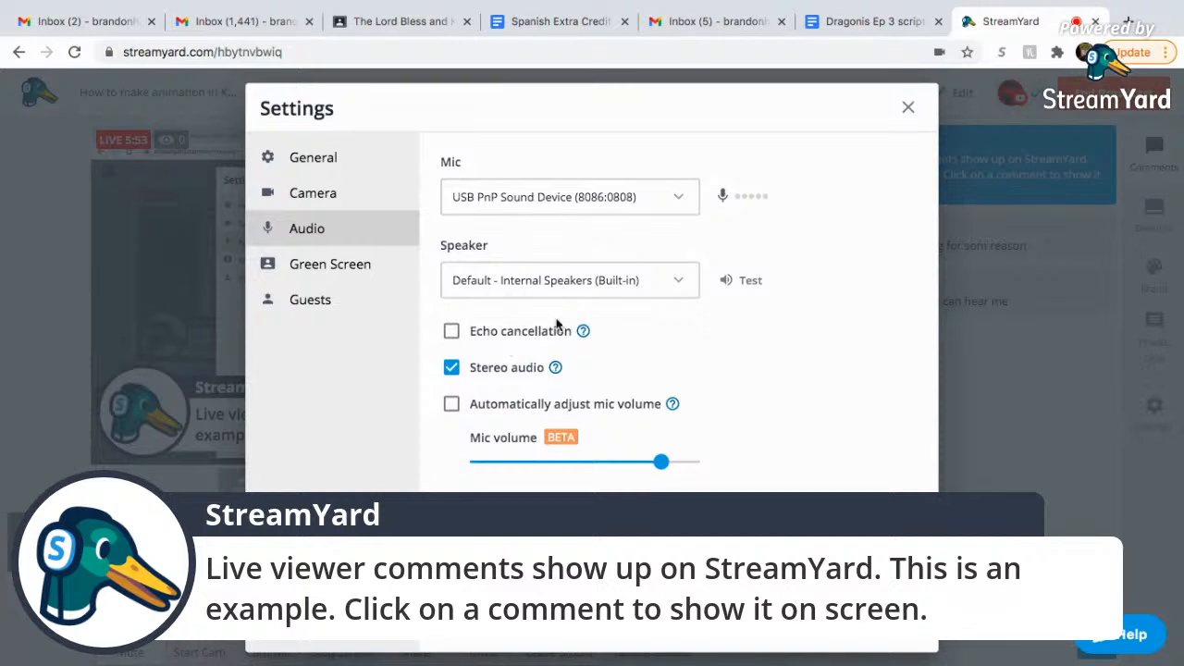
click(624, 195)
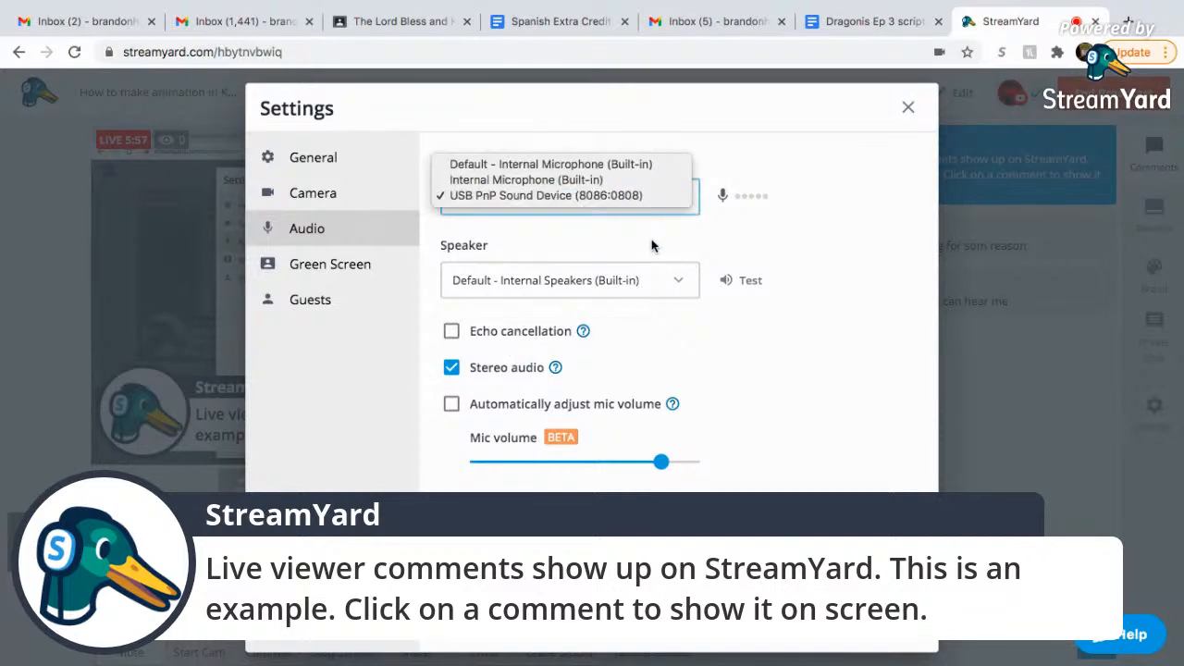
Pick Default - Internal Microphone (Built-in), lower the mic volume, and play the test sound.
click(580, 168)
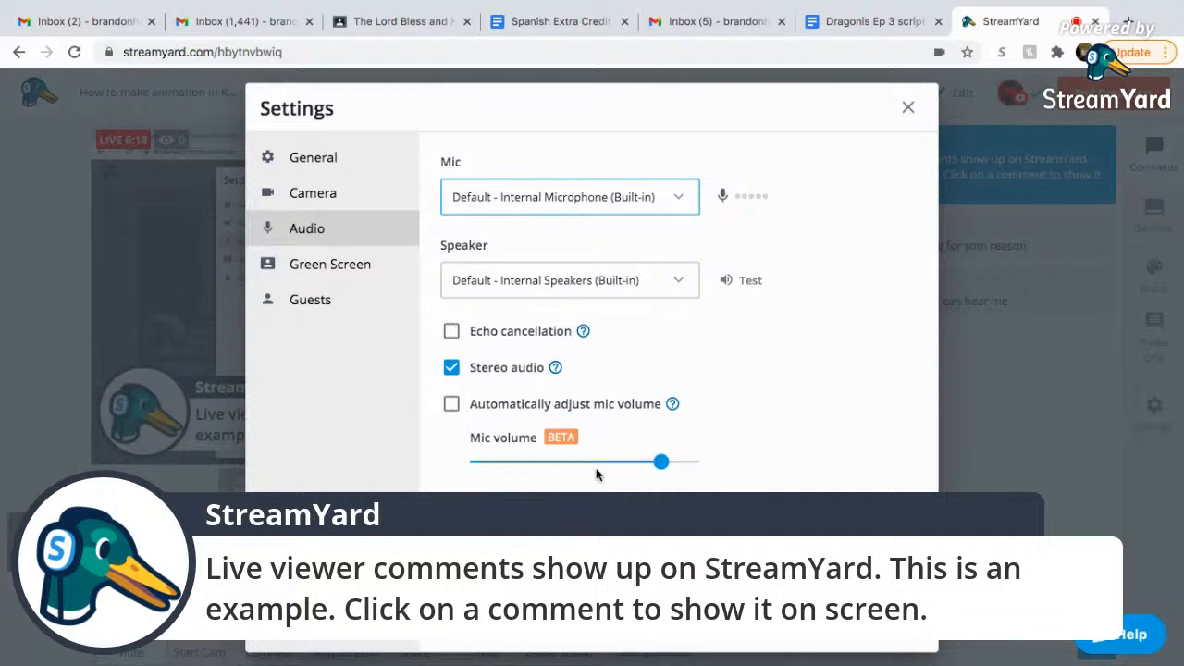
click(572, 463)
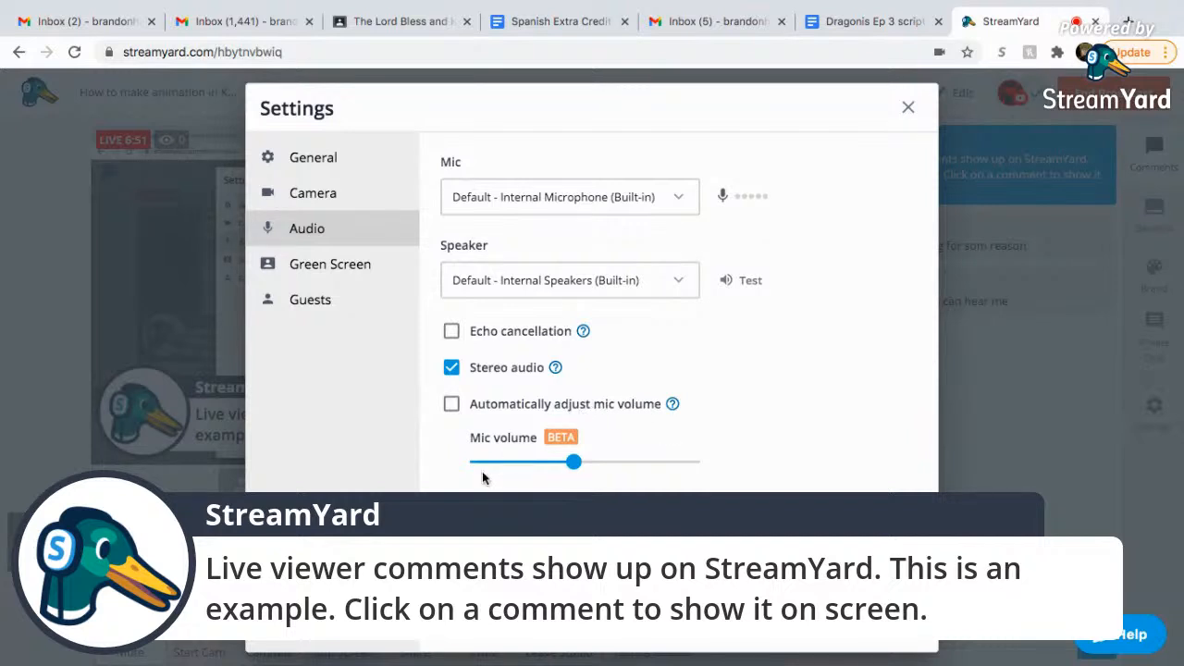
click(745, 281)
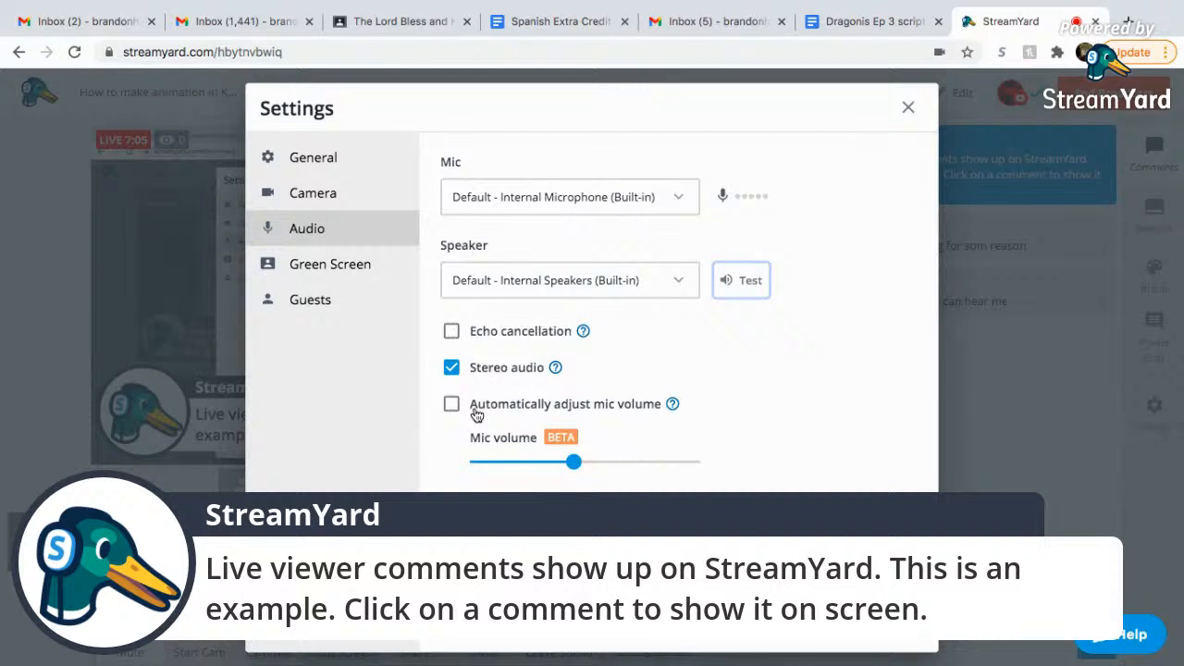
Tick 'Automatically adjust mic volume' in the Audio settings.
click(603, 406)
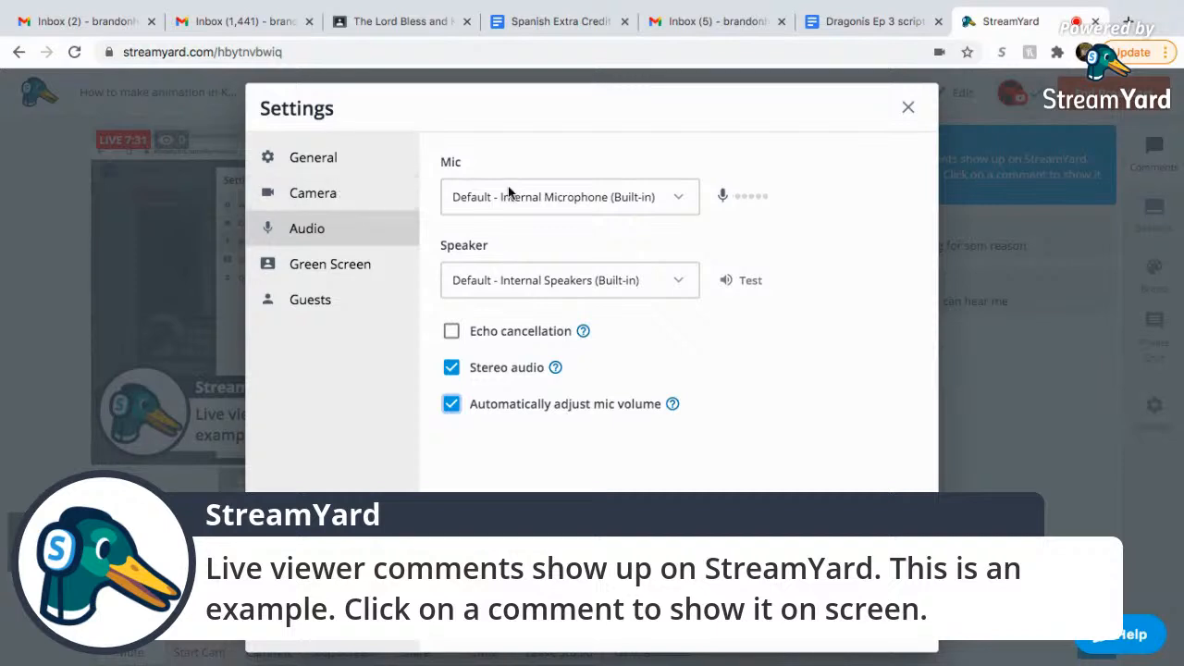
Glance at the Camera page, return to Audio, then dismiss Settings back to the live studio.
click(362, 195)
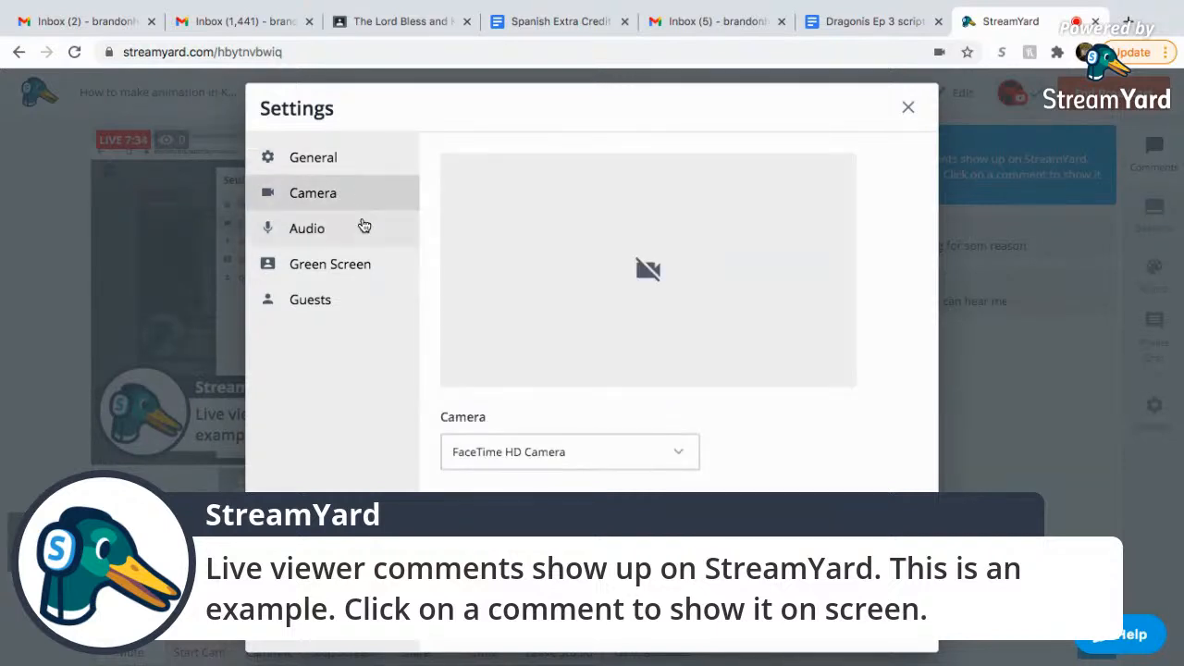
click(365, 227)
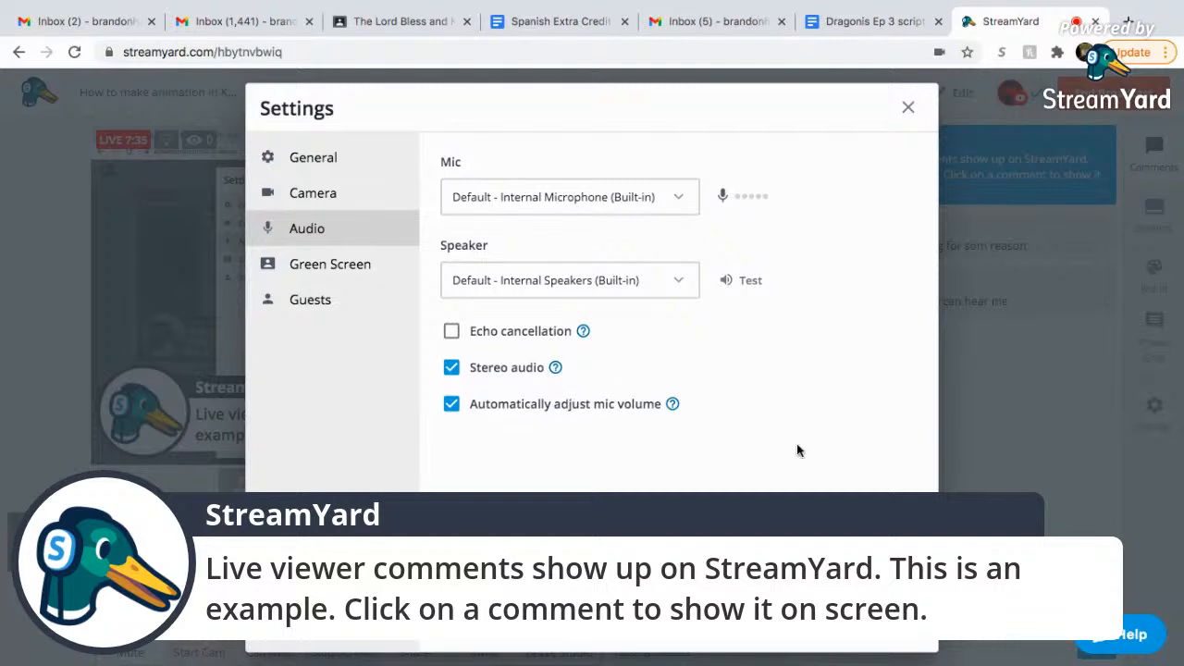
click(1024, 353)
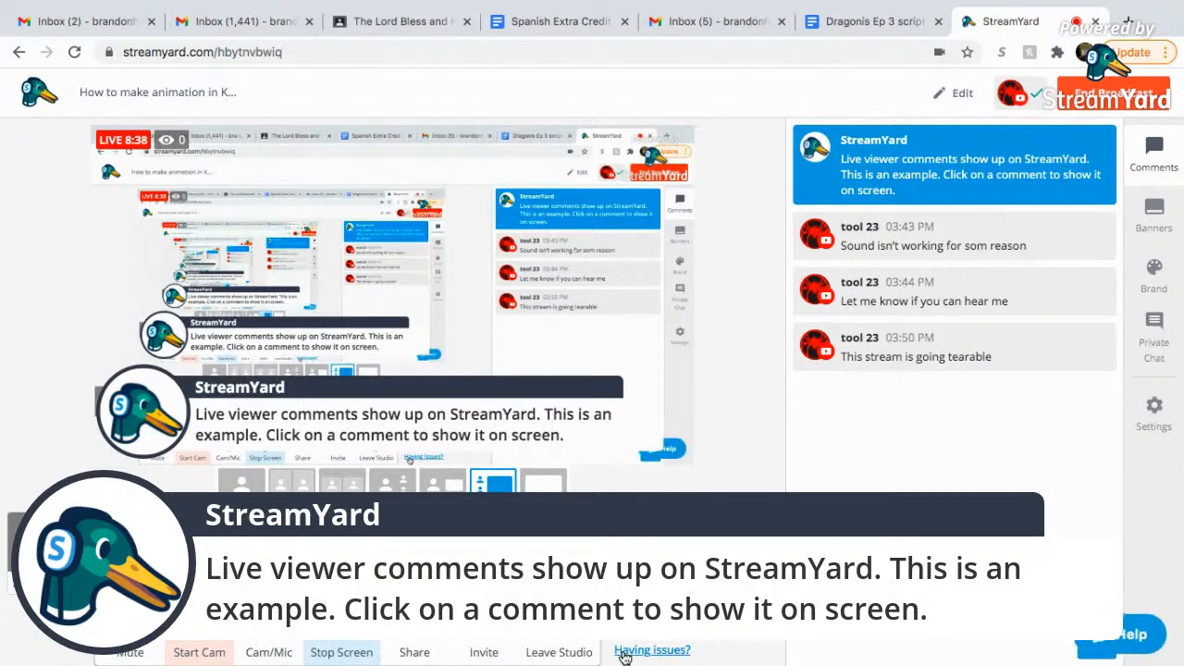
Search StreamYard help for the missing-audio problem and read the mic-not-recognized article.
click(1105, 647)
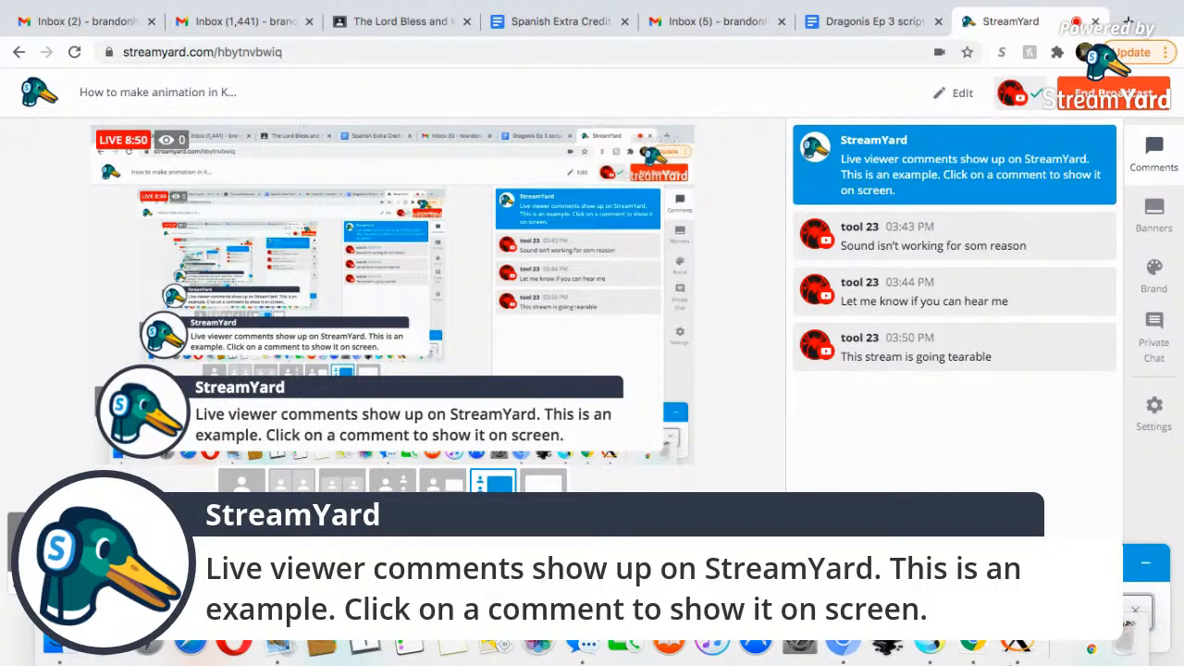
key(Return)
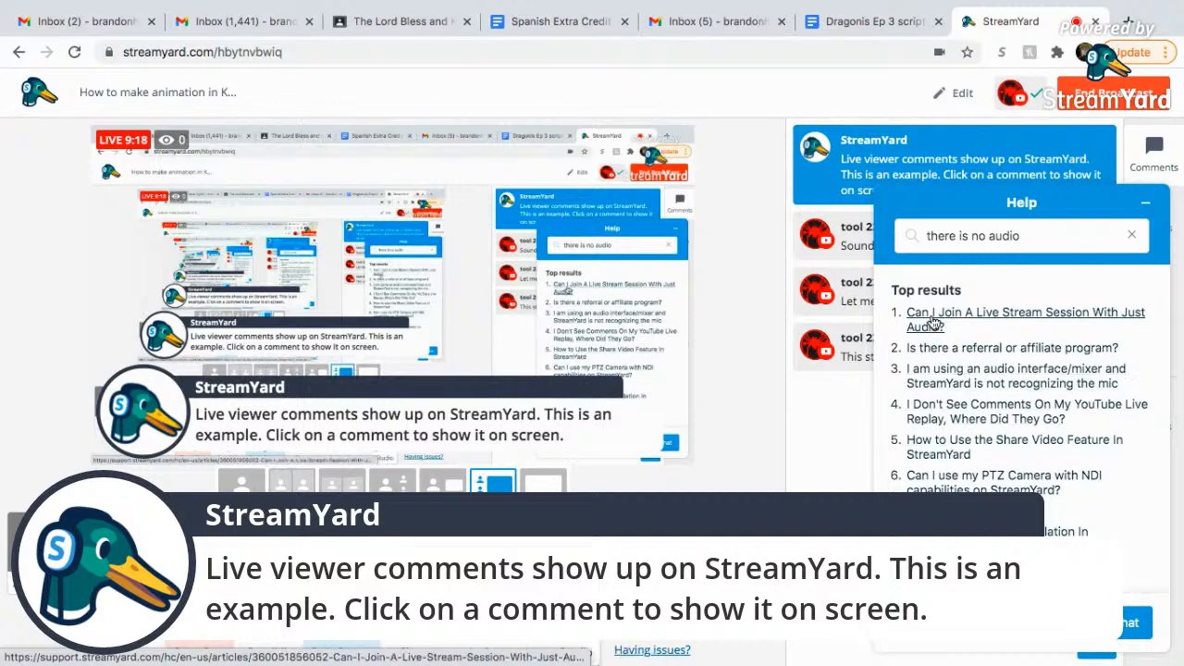
click(944, 385)
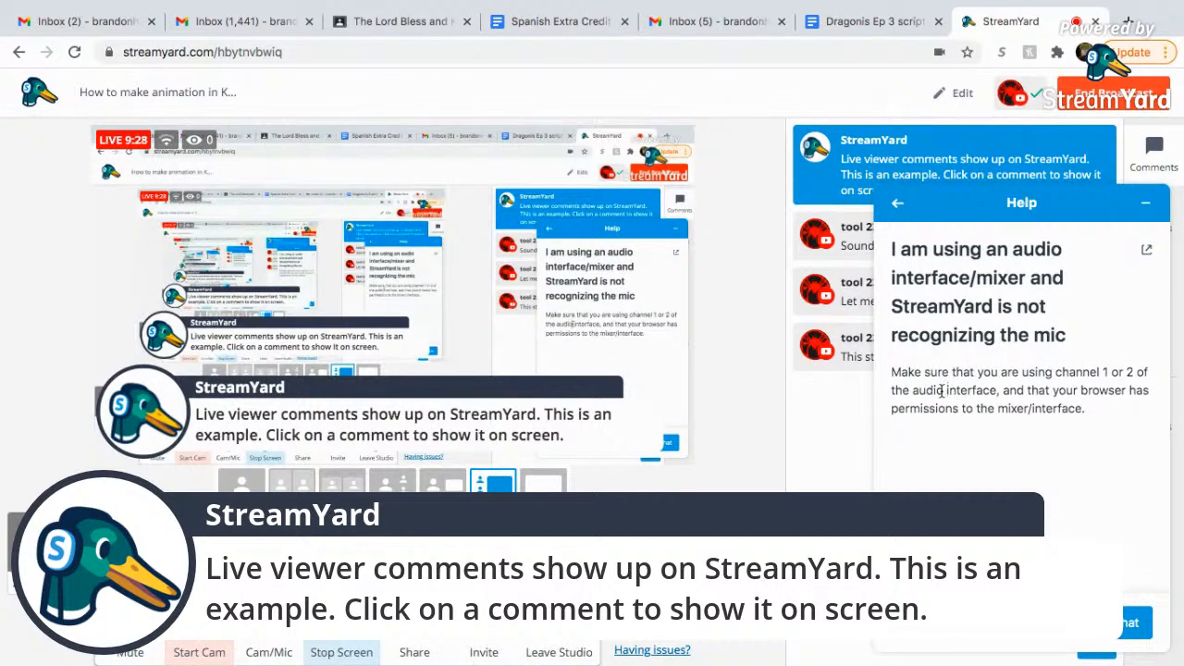
click(895, 211)
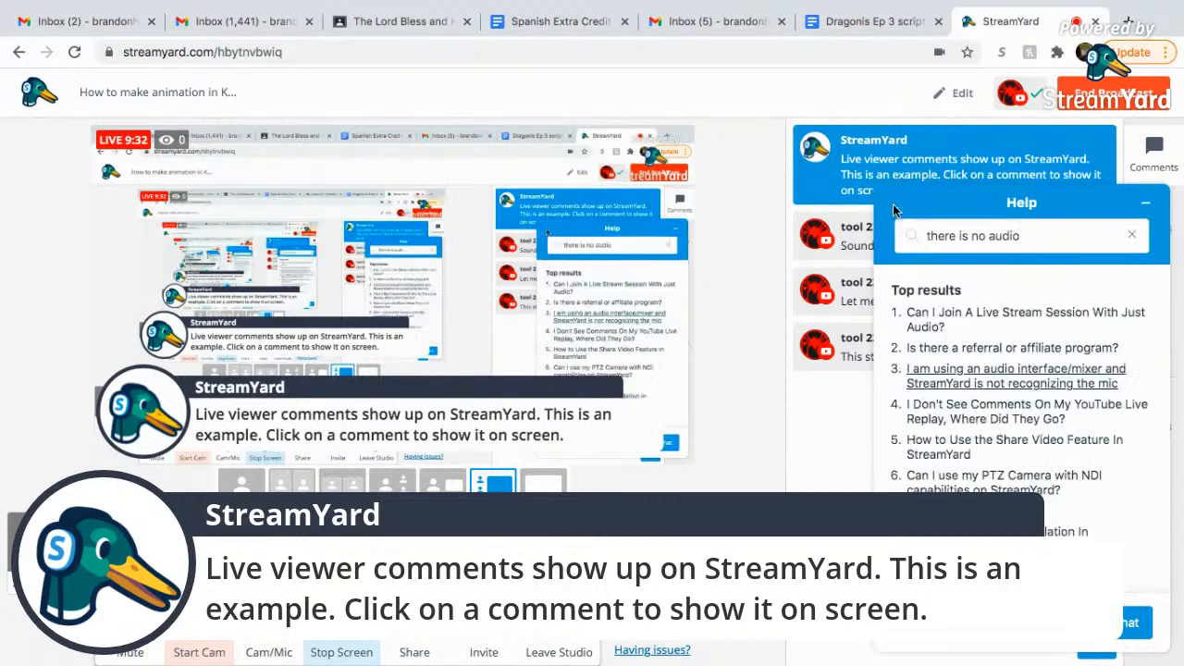
Open the support chat form, then close the help panel.
click(1131, 622)
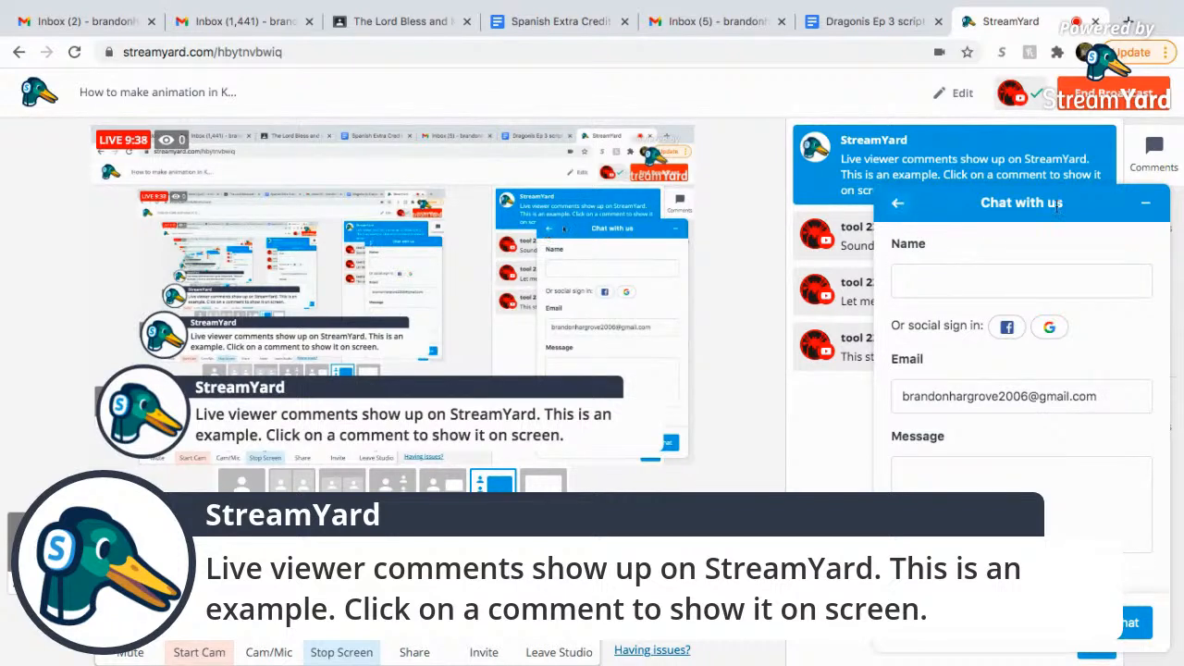
click(1145, 202)
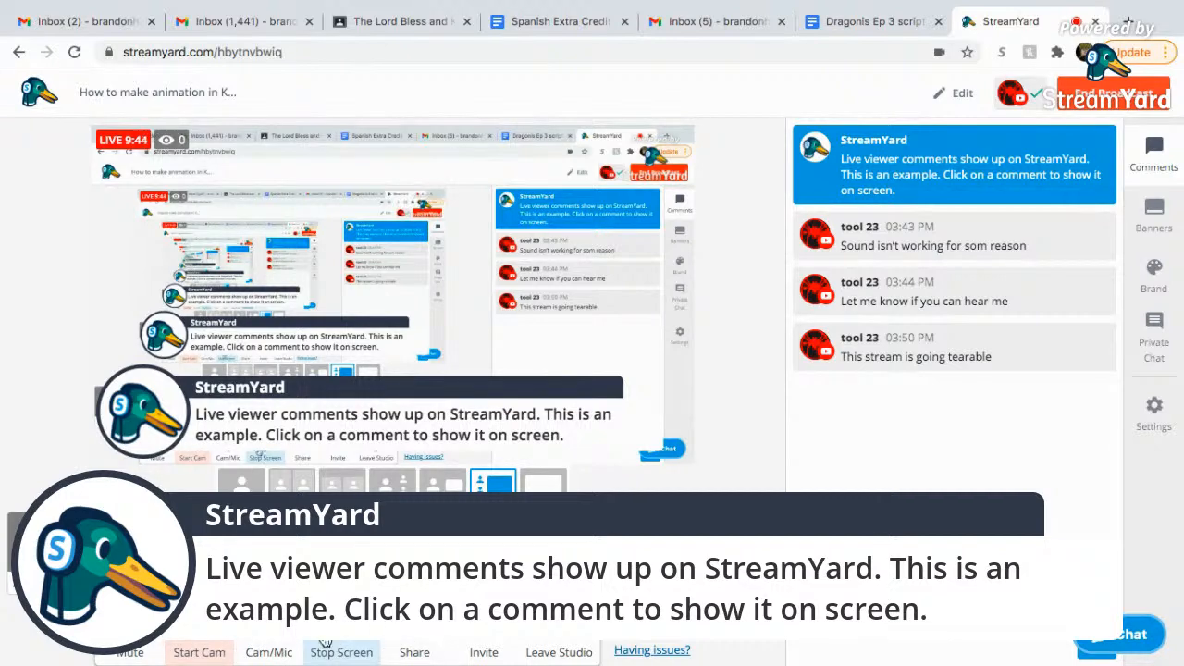
click(274, 647)
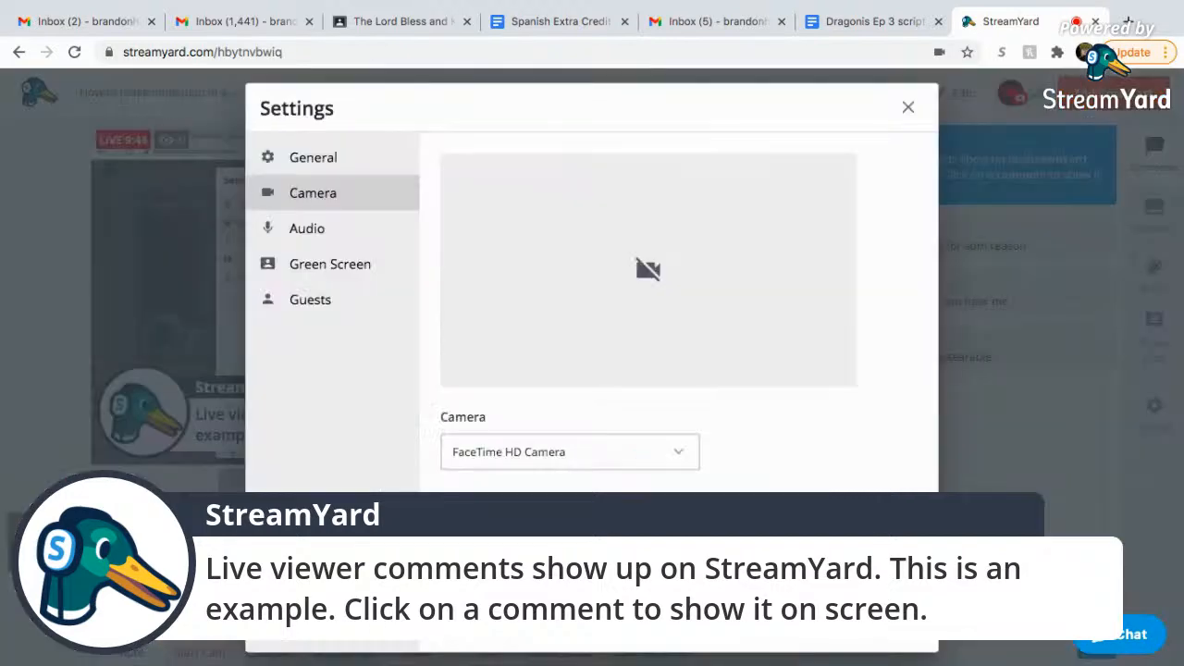
Choose Internal Microphone (Built-in) on the Audio page, confirm it, and close Settings.
click(341, 159)
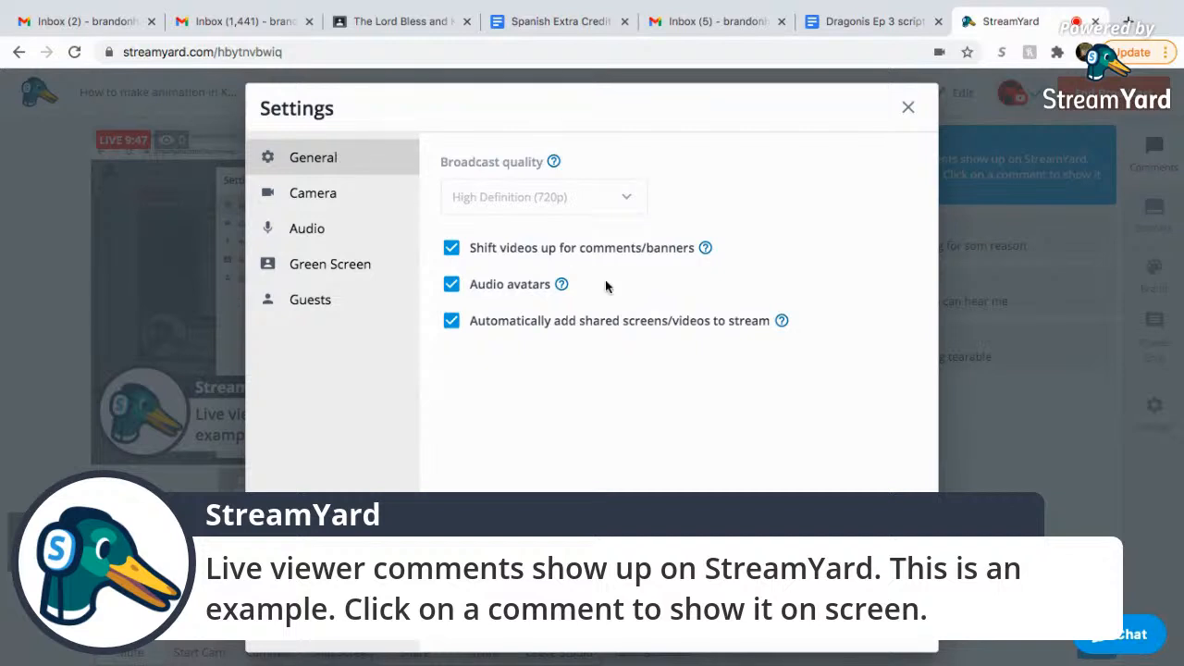
click(306, 237)
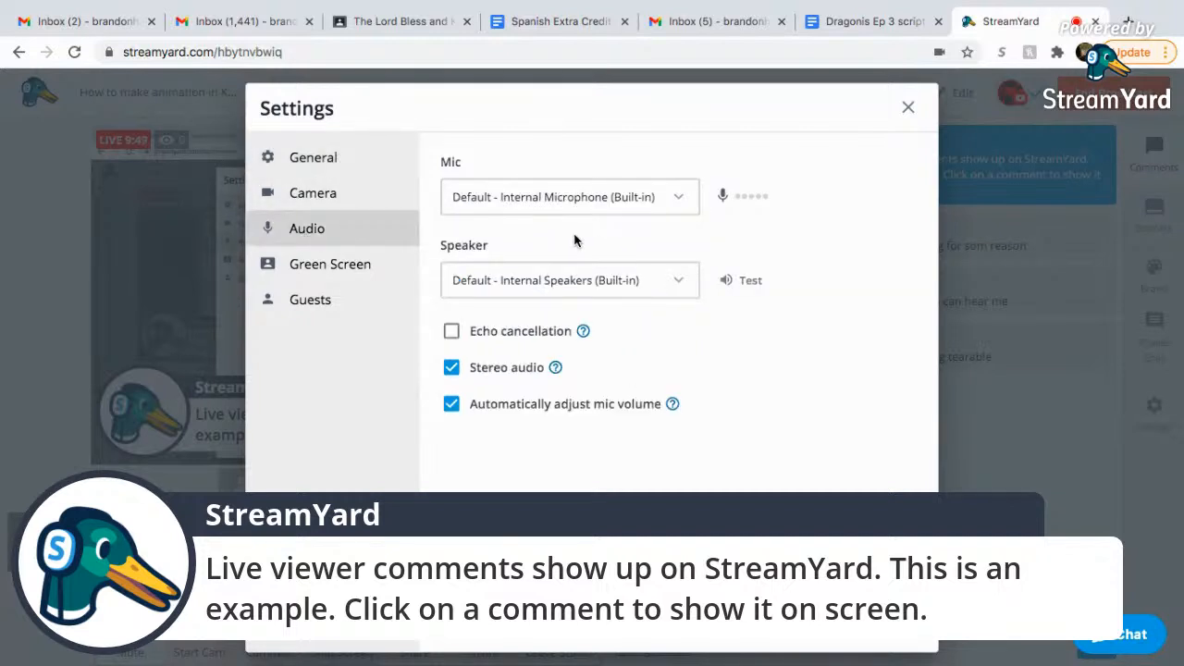
click(646, 198)
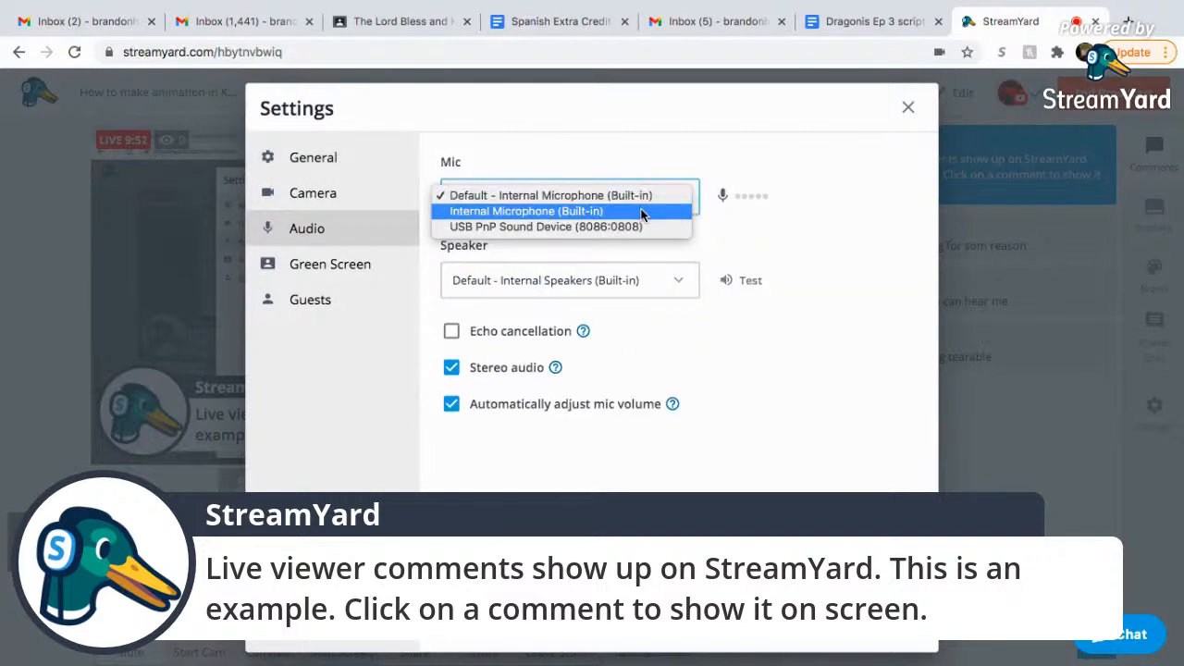
click(642, 211)
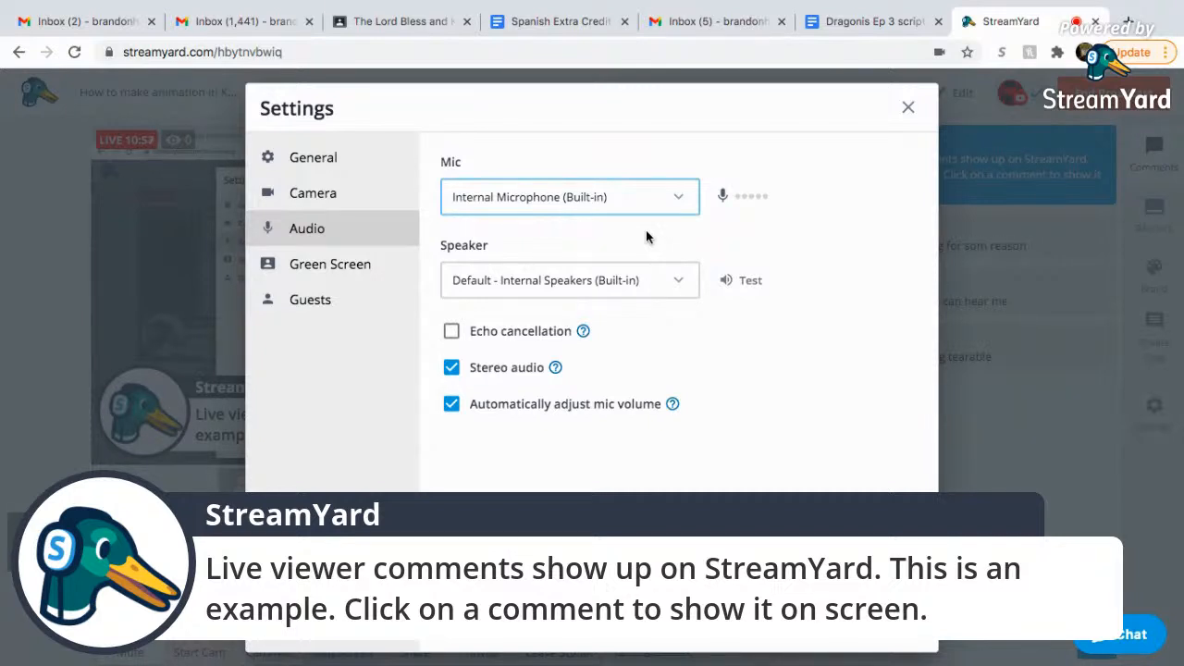
mouse_move(817, 659)
click(865, 417)
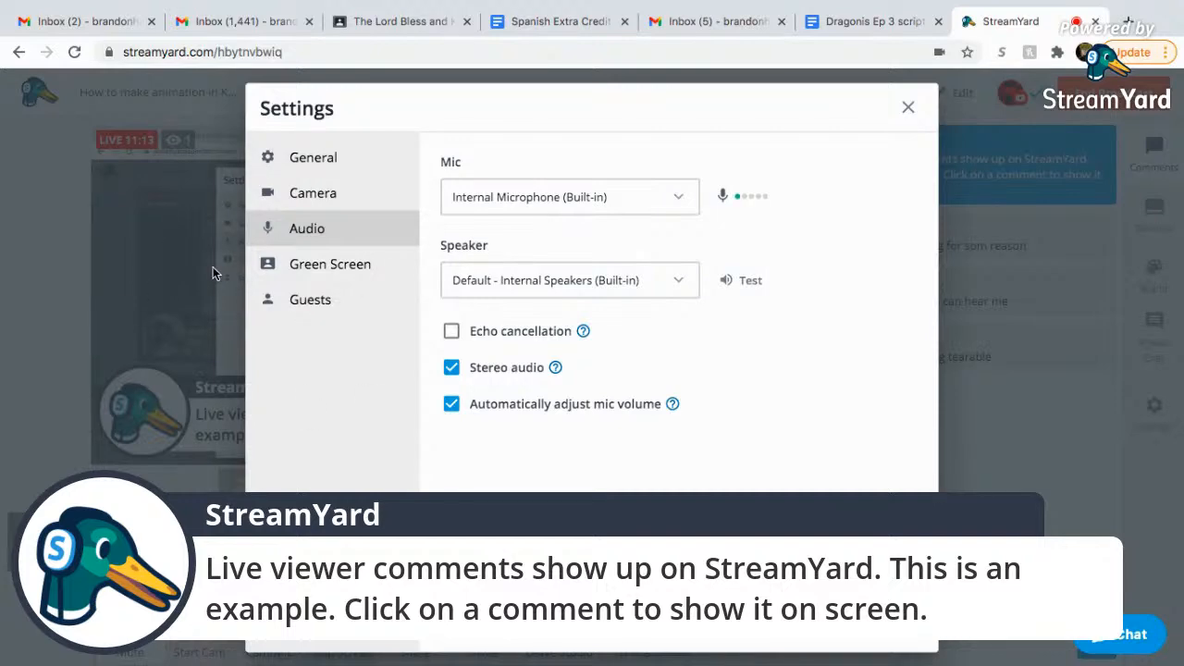
click(910, 108)
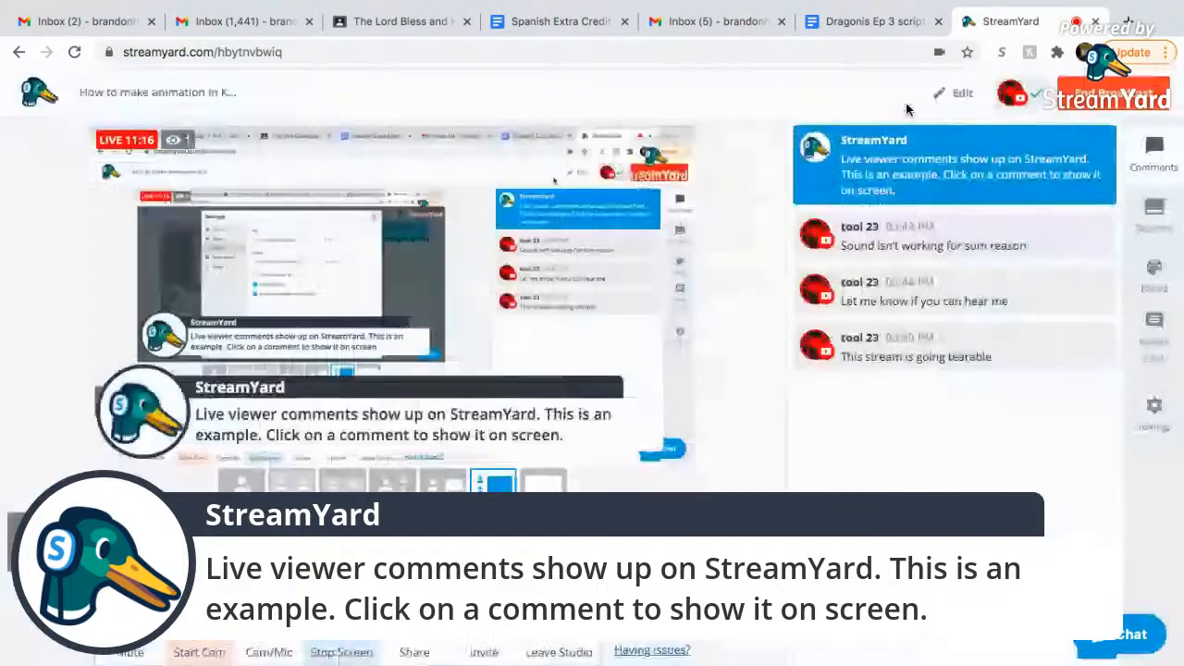
click(130, 638)
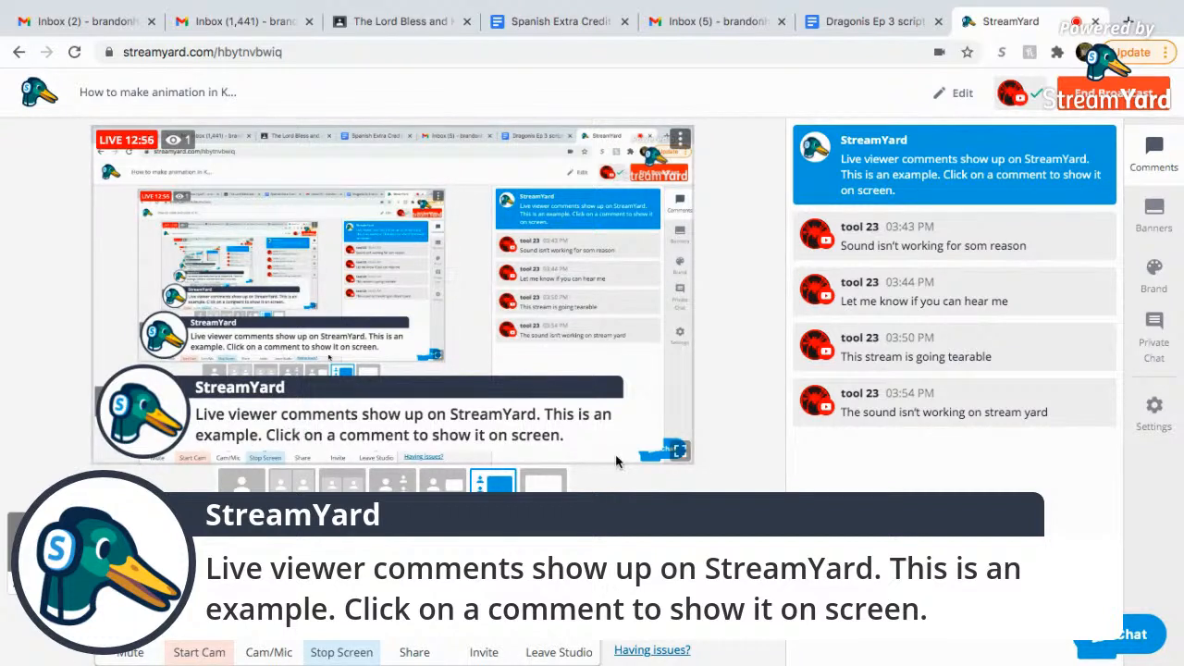
Take the shared screen off the live broadcast with Remove from stream in its options menu.
mouse_move(882, 197)
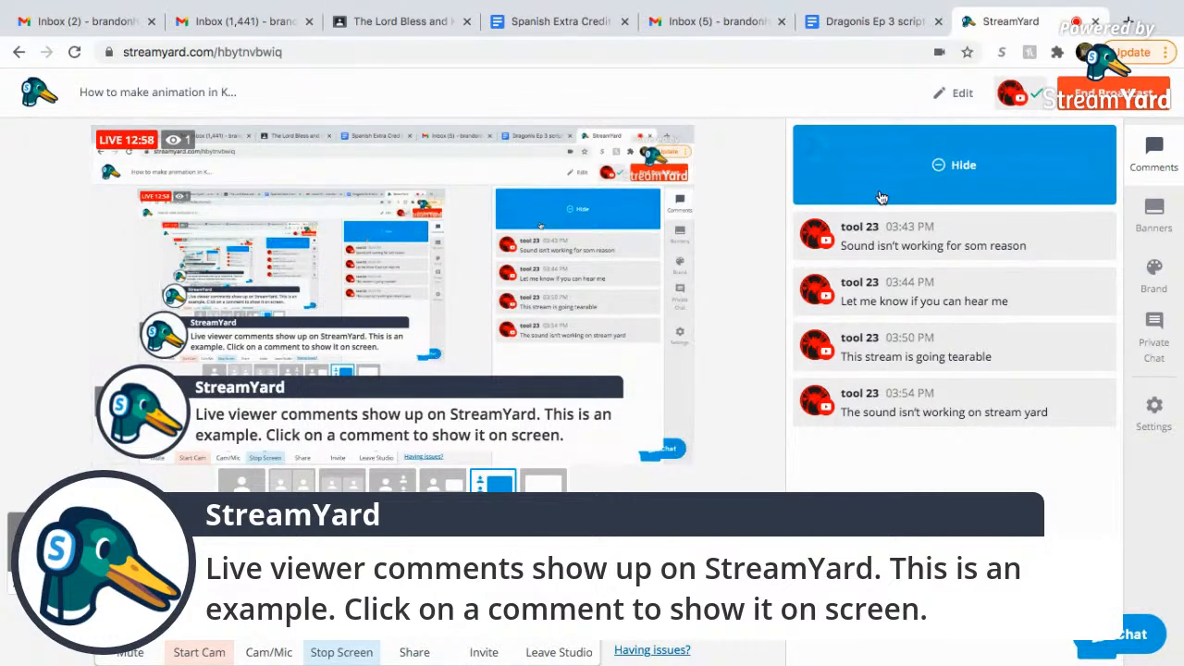
click(678, 139)
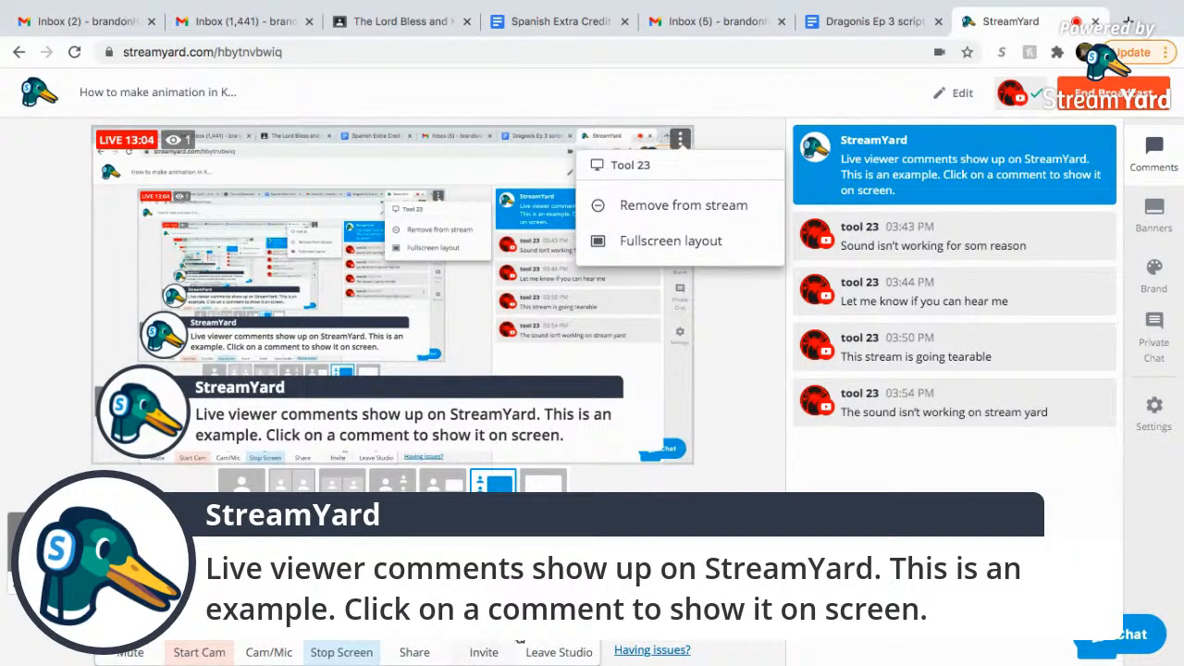
click(570, 651)
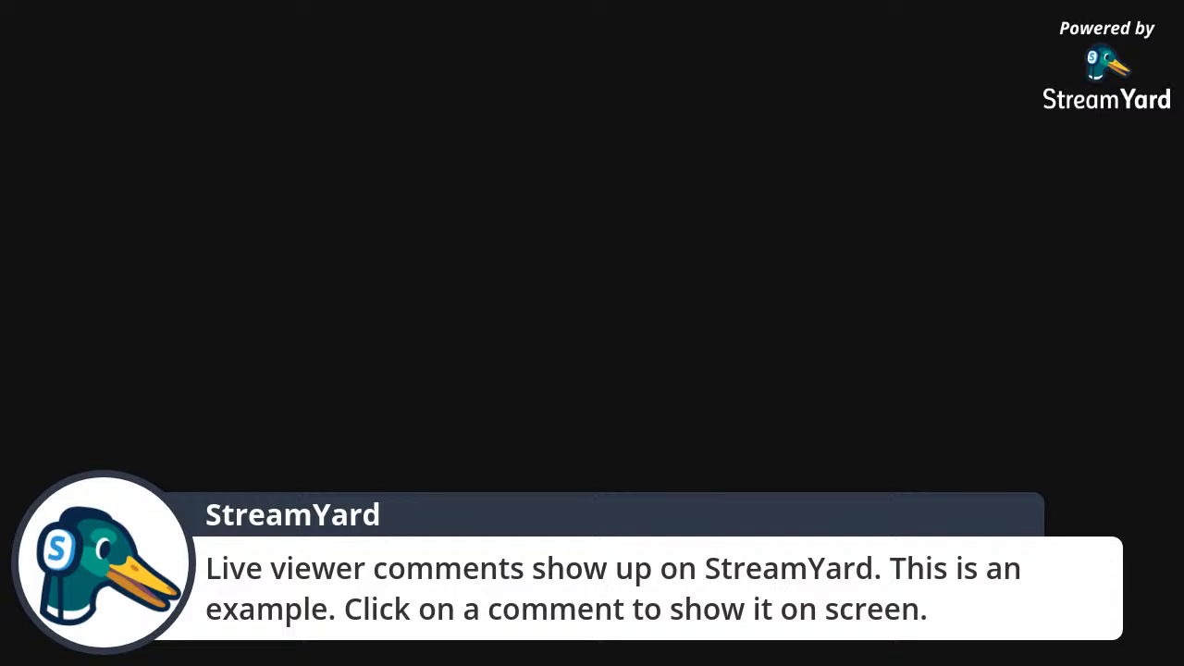
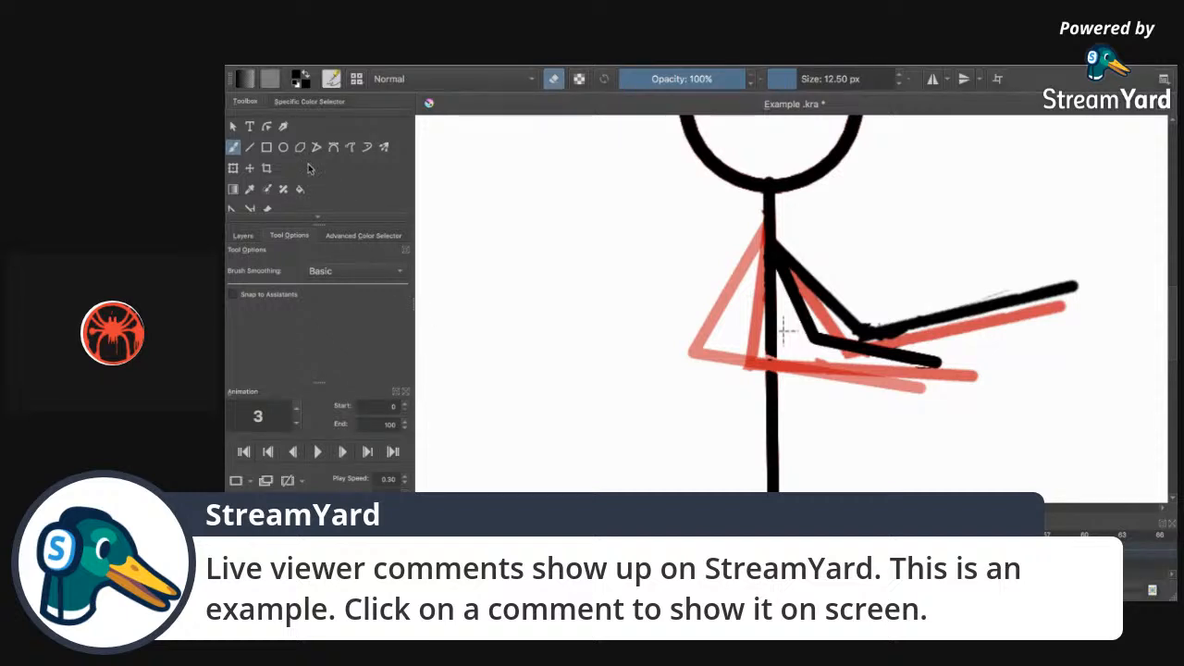
Switch to the Bezier Curve tool for drawing strokes.
click(333, 148)
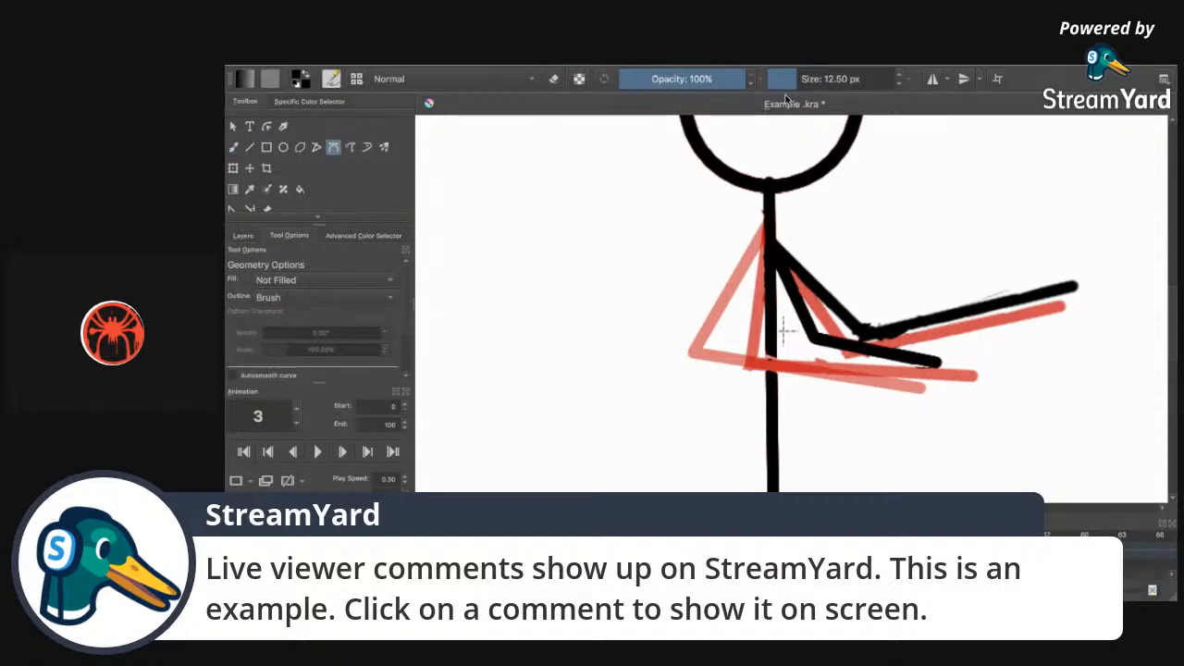
Draw a test Bezier stroke down the body line, undo it, and cancel a second stroke.
click(771, 310)
double_click(775, 398)
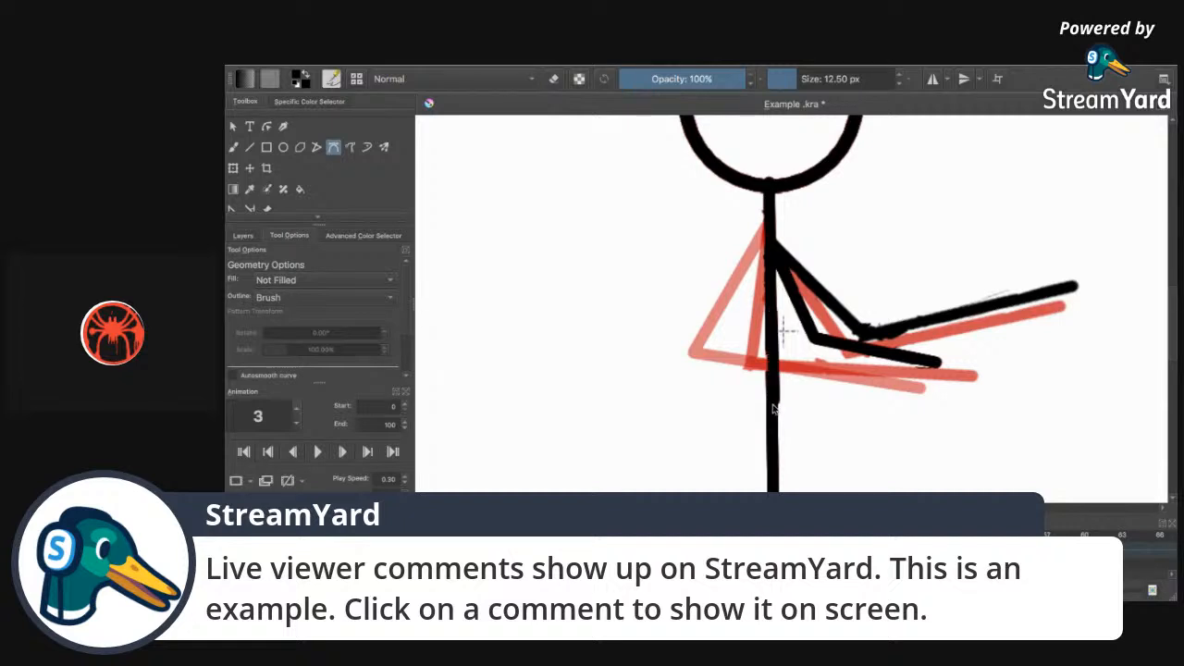
key(super+z)
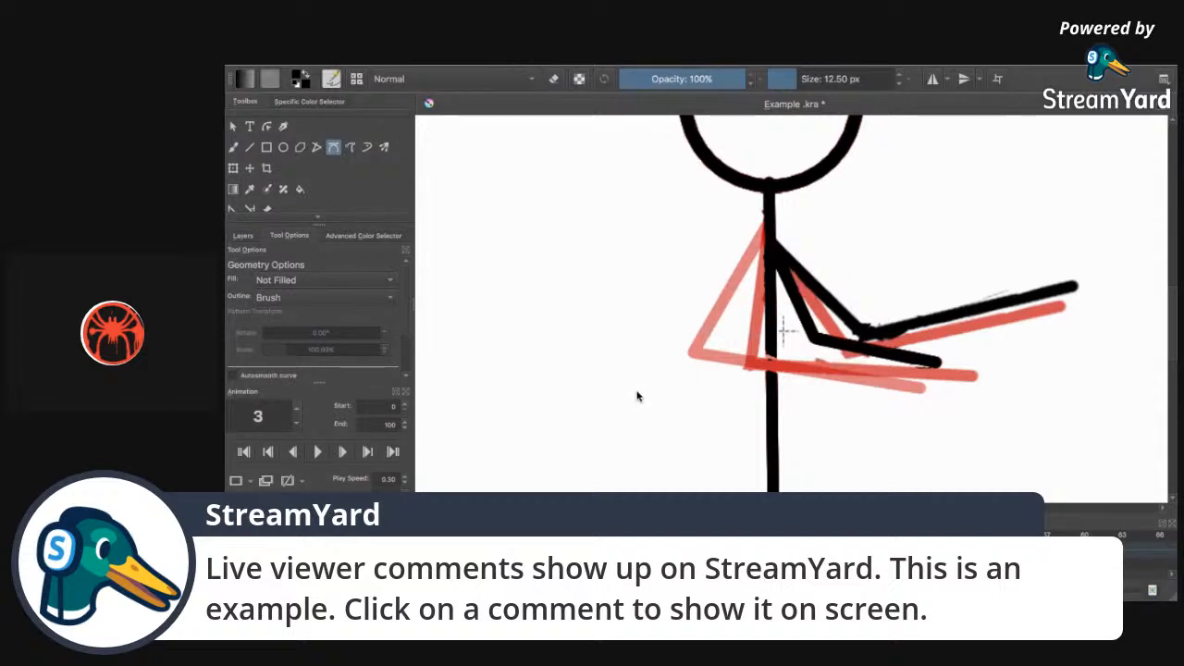
click(771, 270)
key(Escape)
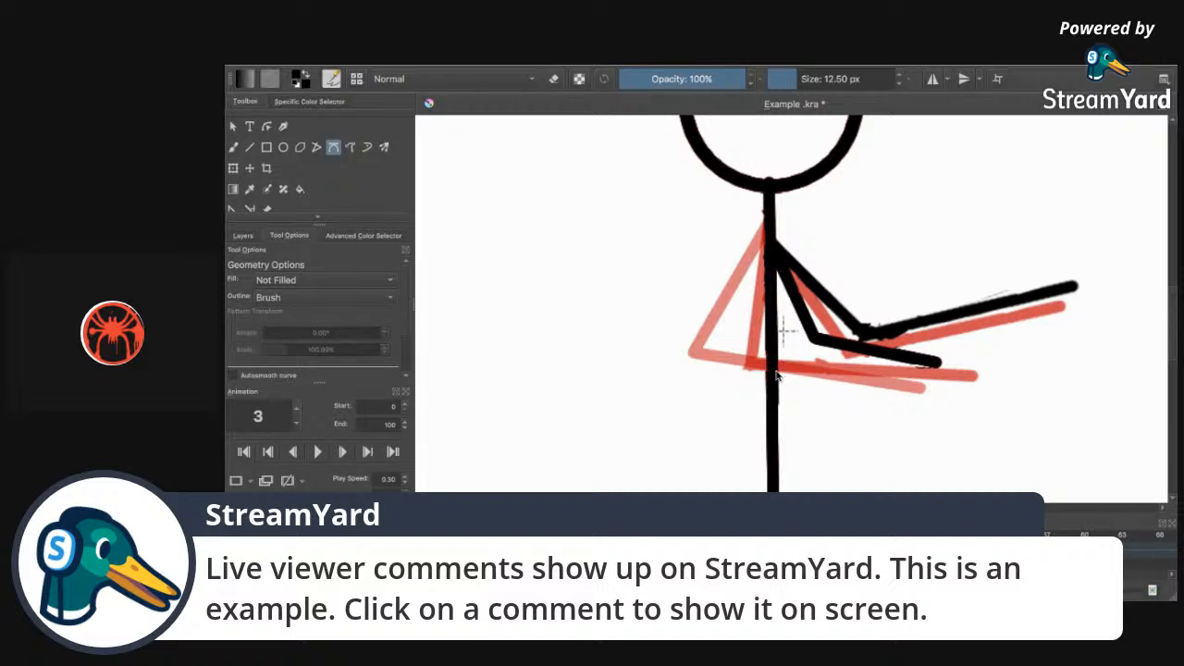
Zoom in on the arm, return to frame 0, and start playing the animation.
key(super+equal)
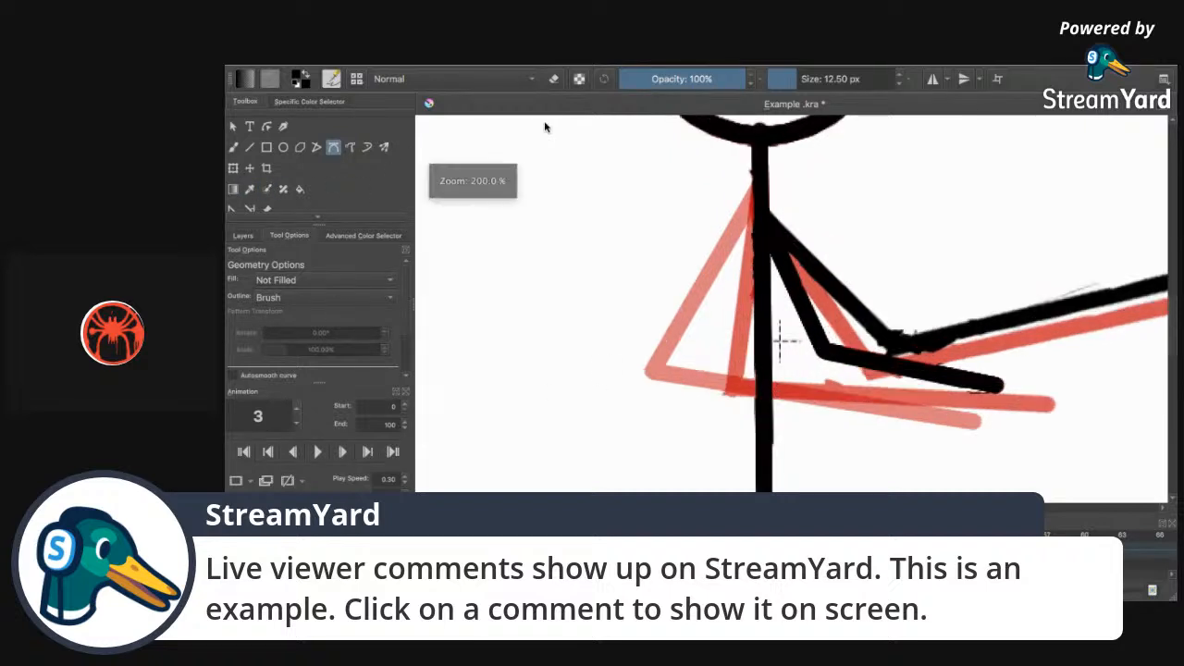
drag(879, 507, 890, 507)
drag(726, 507, 742, 507)
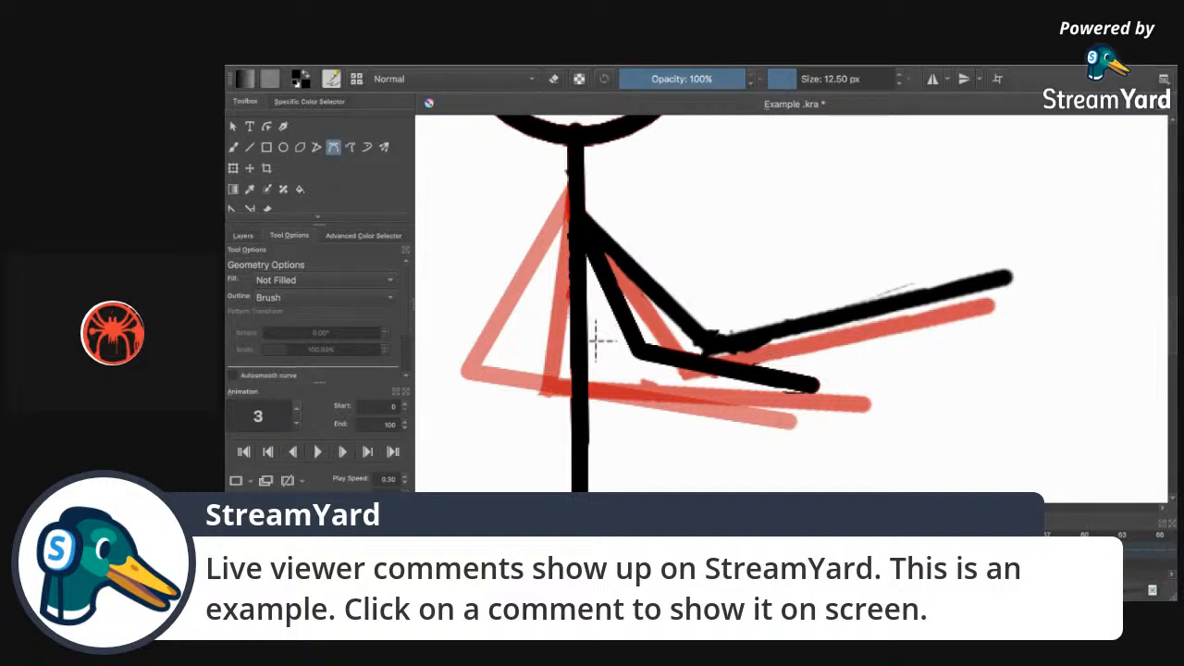
key(Left)
key(Left)
key(Left)
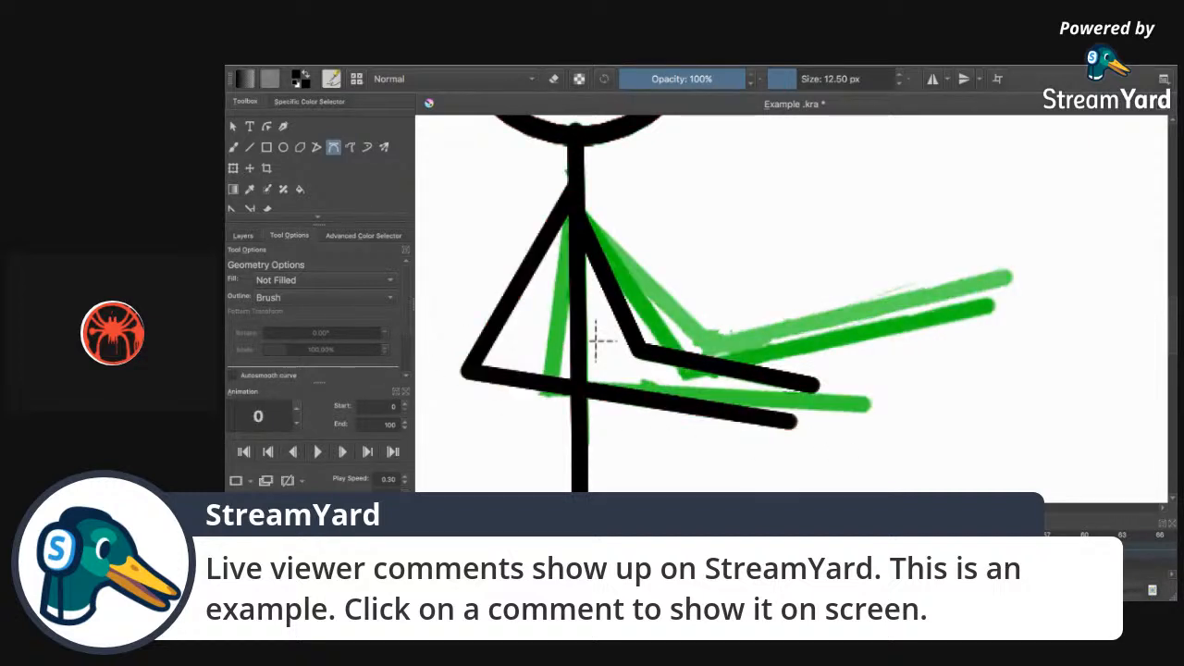
key(Right)
key(Right)
key(Right)
key(Right)
key(Left)
key(Left)
key(Left)
key(Left)
click(316, 453)
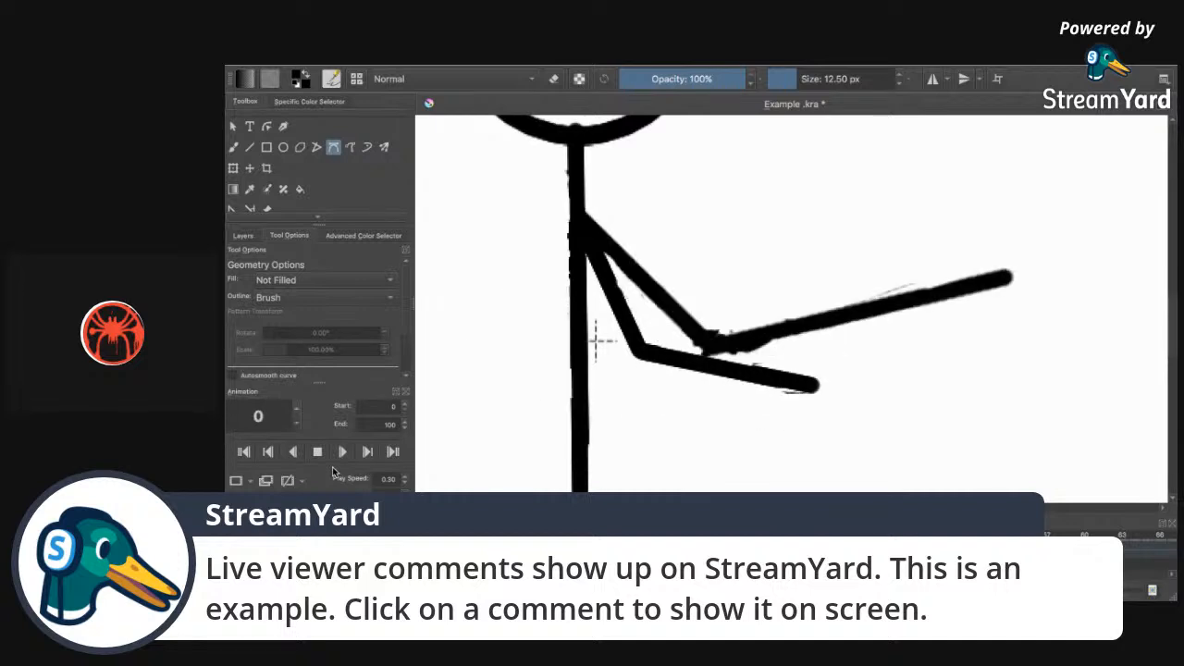
Slow playback to 0.25 speed, stop it, and step the frames to frame 4.
click(404, 484)
key(space)
key(Left)
key(Left)
key(Right)
key(Left)
key(Right)
key(Right)
Pick the freehand brush, undo a test mark, and set it to erase at 2.97 px.
click(236, 149)
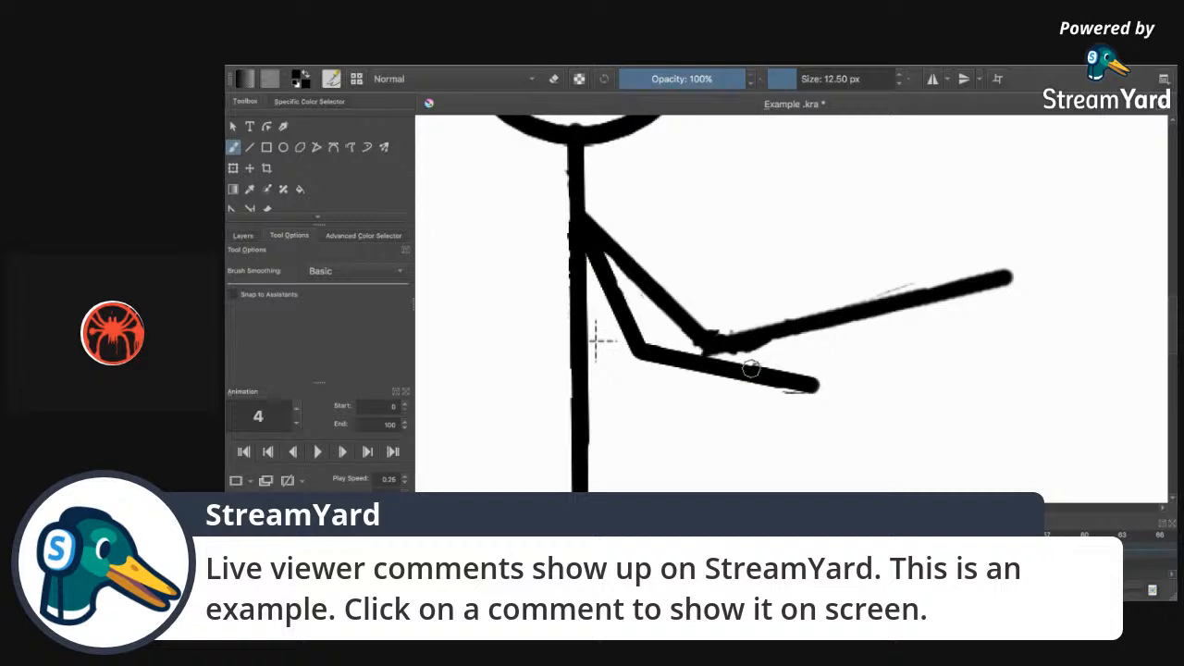
click(793, 80)
drag(754, 355, 751, 352)
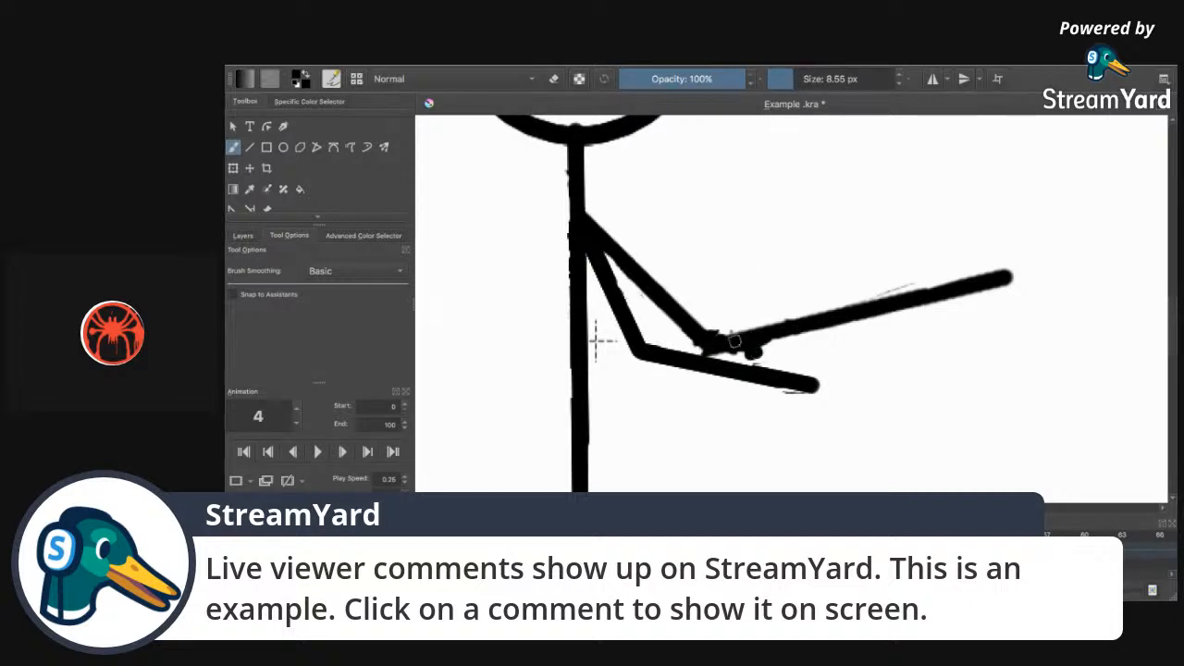
key(ctrl+z)
click(554, 79)
click(781, 83)
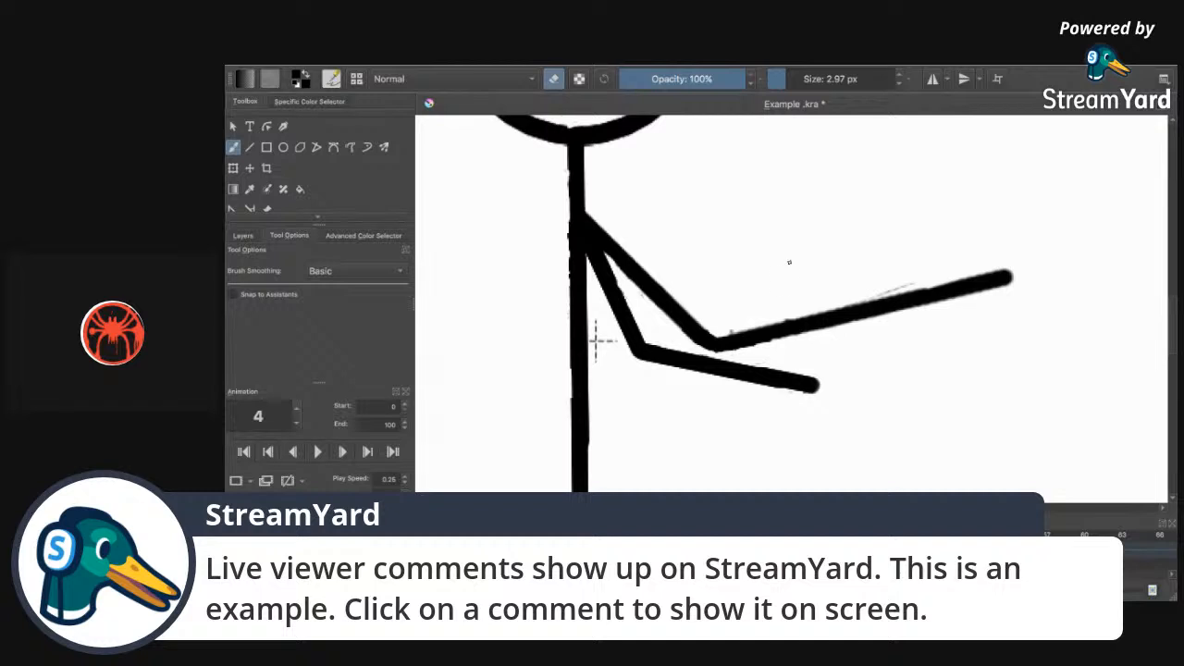
Zoom out to review frames 0, 1 and 4, then zoom back in on the arm.
key(ctrl+minus)
key(ctrl+minus)
key(ctrl+minus)
key(ctrl+minus)
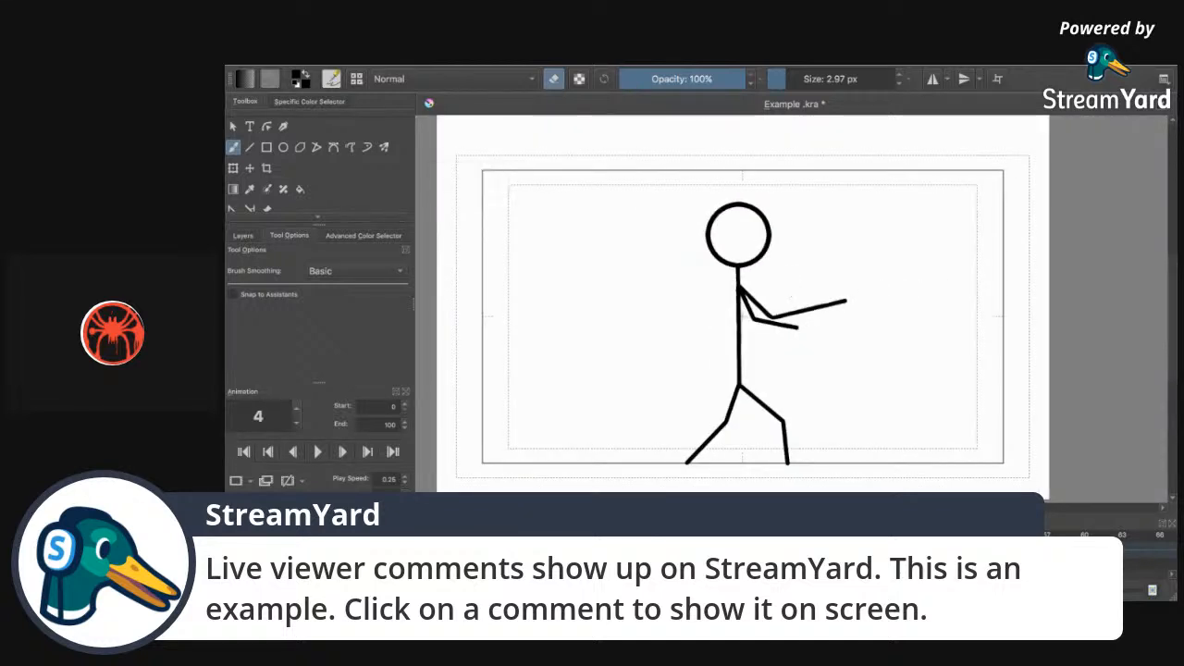
key(Left)
key(Left)
key(Left)
key(Left)
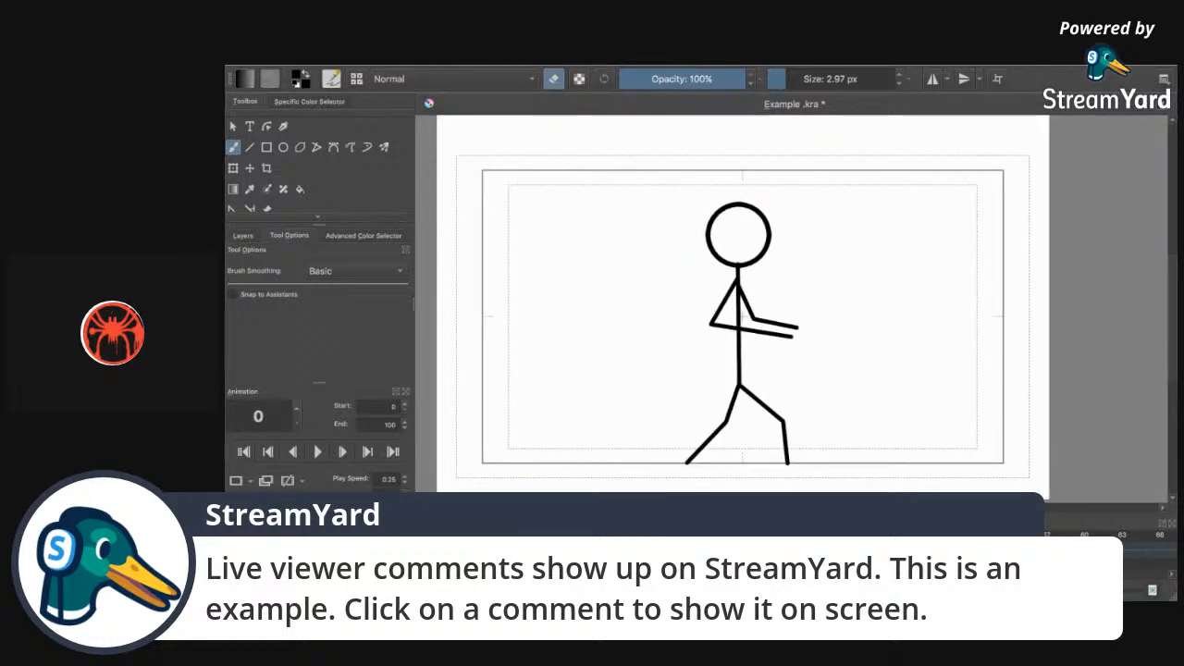
key(Right)
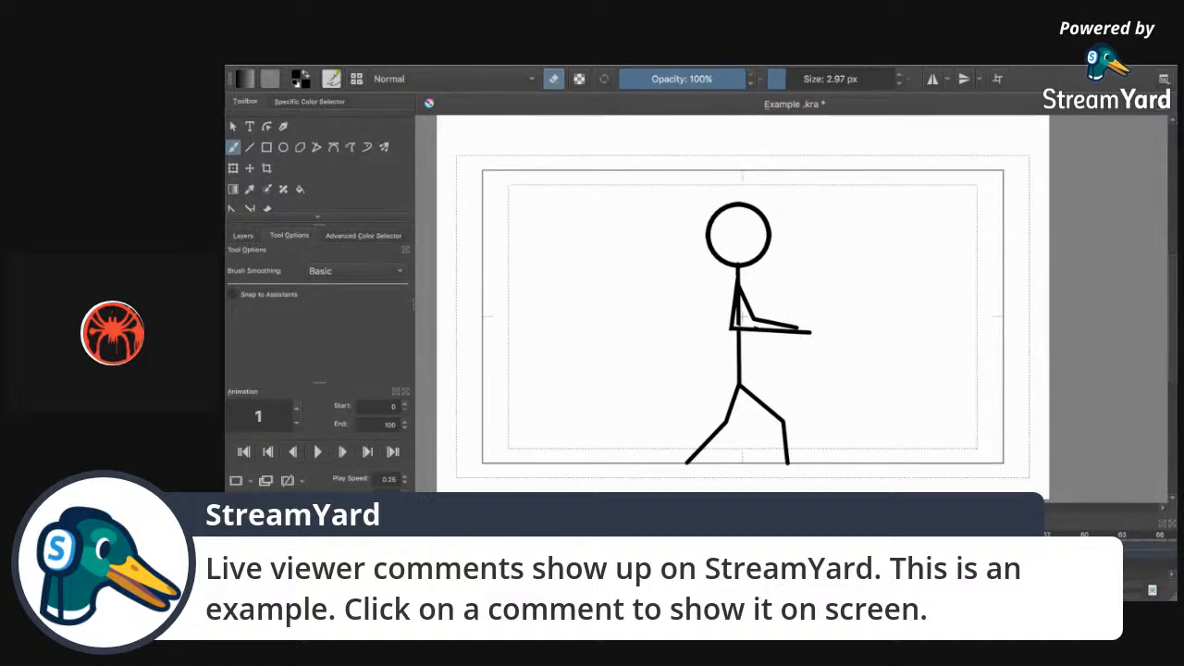
key(Right)
key(Right)
key(Right)
key(ctrl+plus)
key(ctrl+plus)
key(ctrl+plus)
key(ctrl+plus)
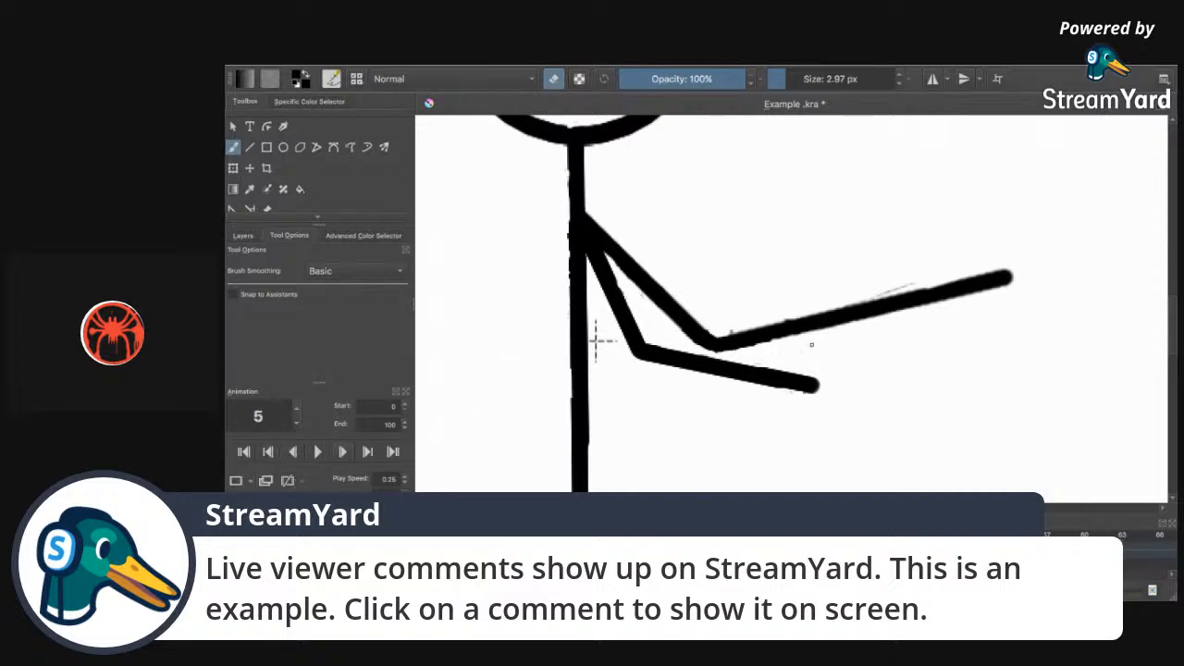
Lasso-select the arm and rotate it upward around a pivot at the shoulder.
scroll(303, 214, down, 2)
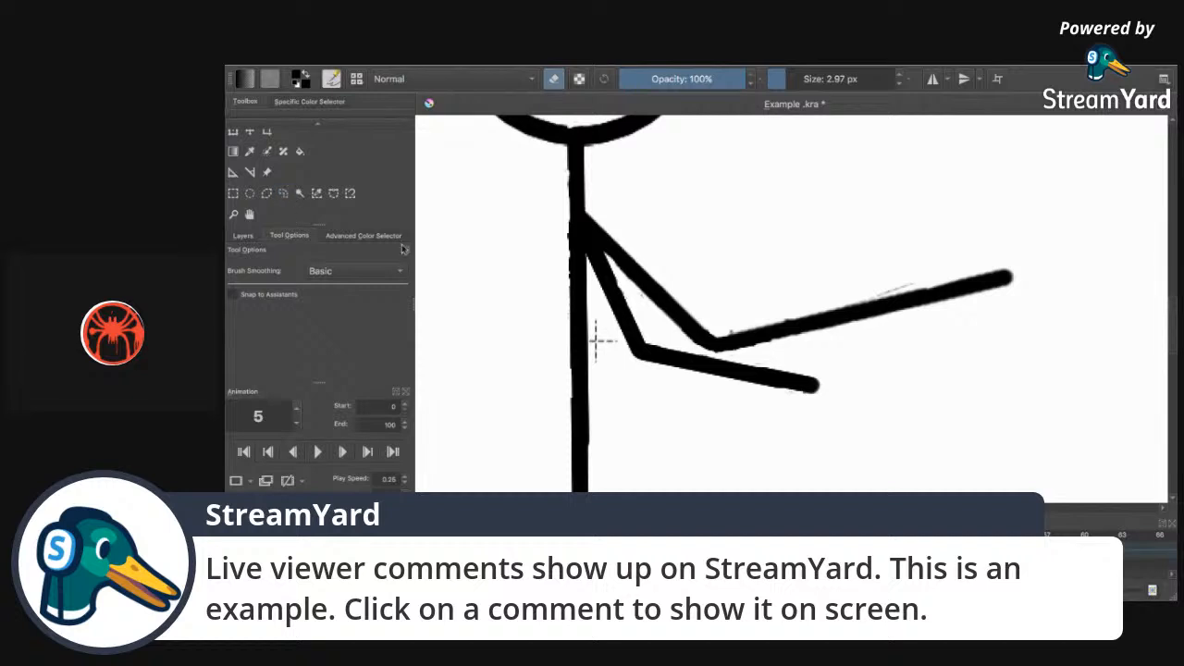
click(283, 192)
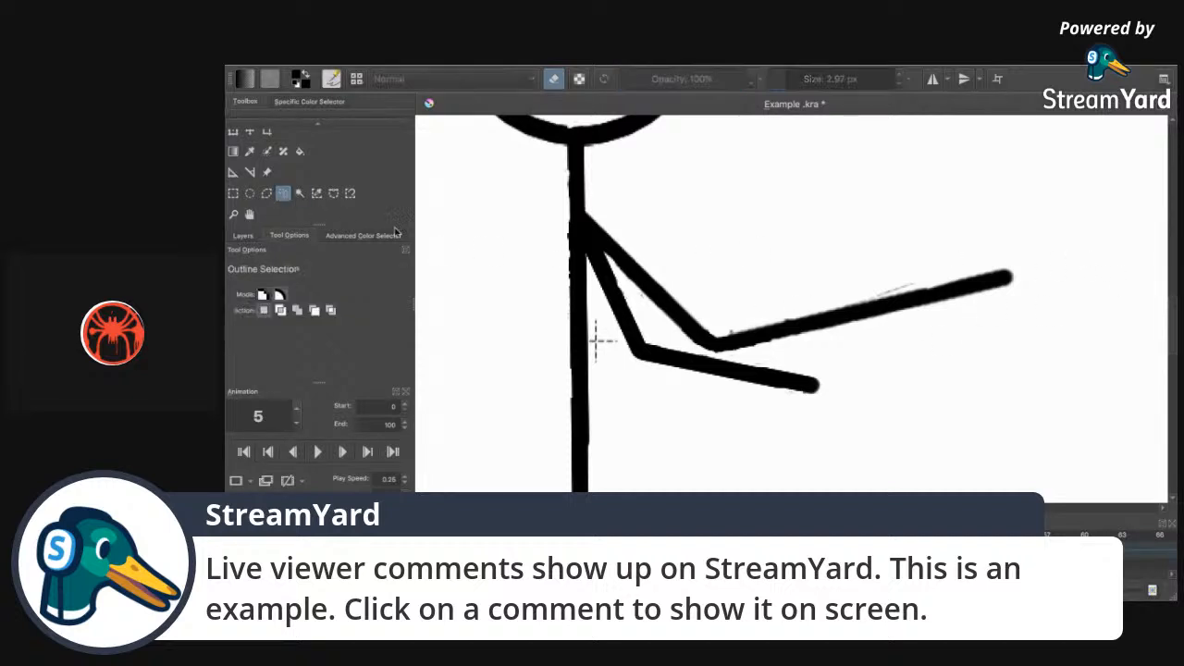
mouse_move(1033, 252)
mouse_down()
mouse_move(1010, 315)
mouse_move(897, 350)
mouse_move(727, 364)
mouse_move(666, 335)
mouse_move(589, 222)
mouse_move(594, 210)
mouse_move(894, 216)
mouse_move(959, 259)
mouse_up()
key(ctrl+t)
drag(808, 276, 601, 237)
drag(1064, 365, 1166, 220)
drag(1014, 339, 1069, 206)
click(287, 194)
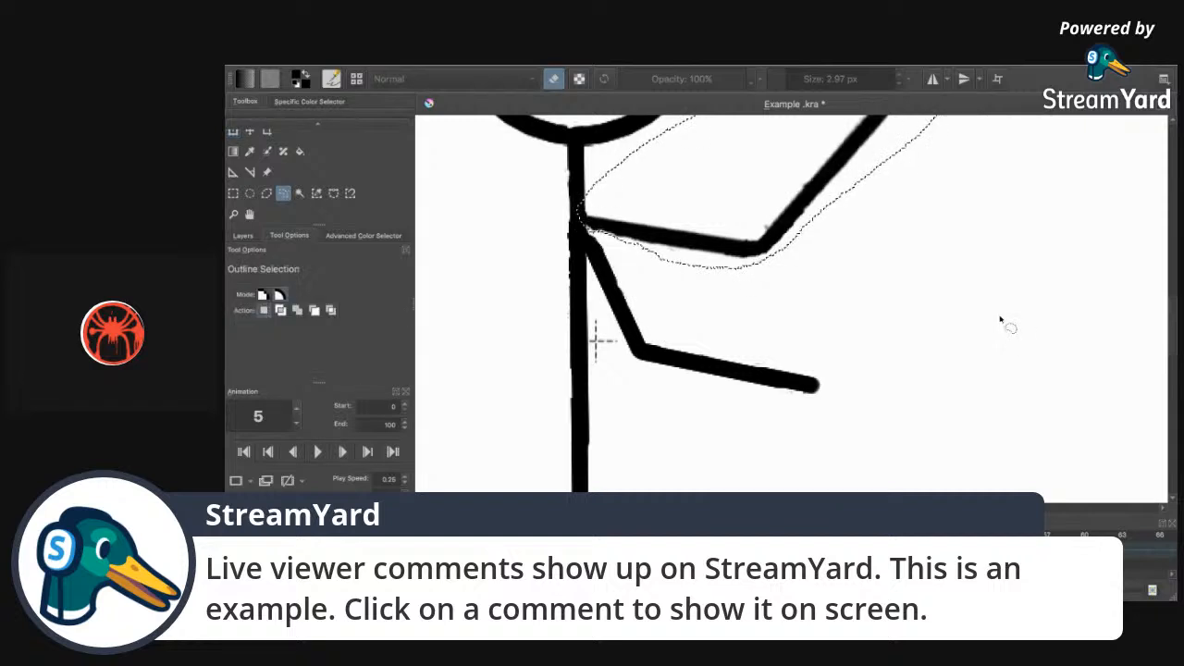
Select the forearm and rotate it around the elbow until it is horizontal.
scroll(597, 476, up, 3)
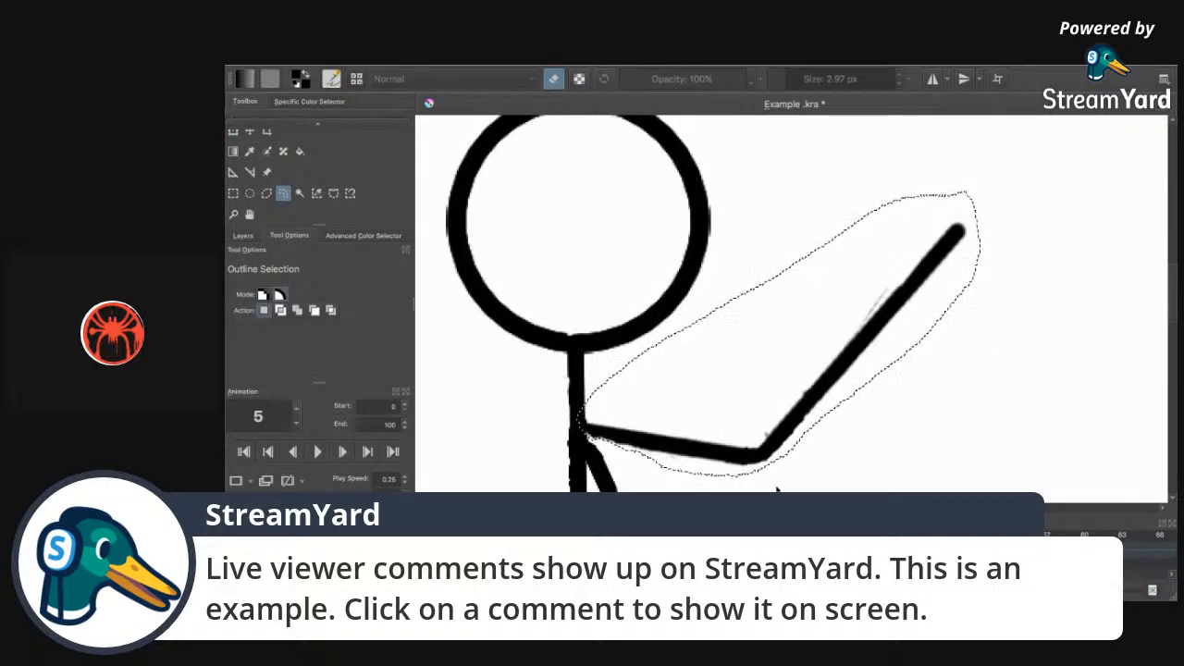
click(768, 477)
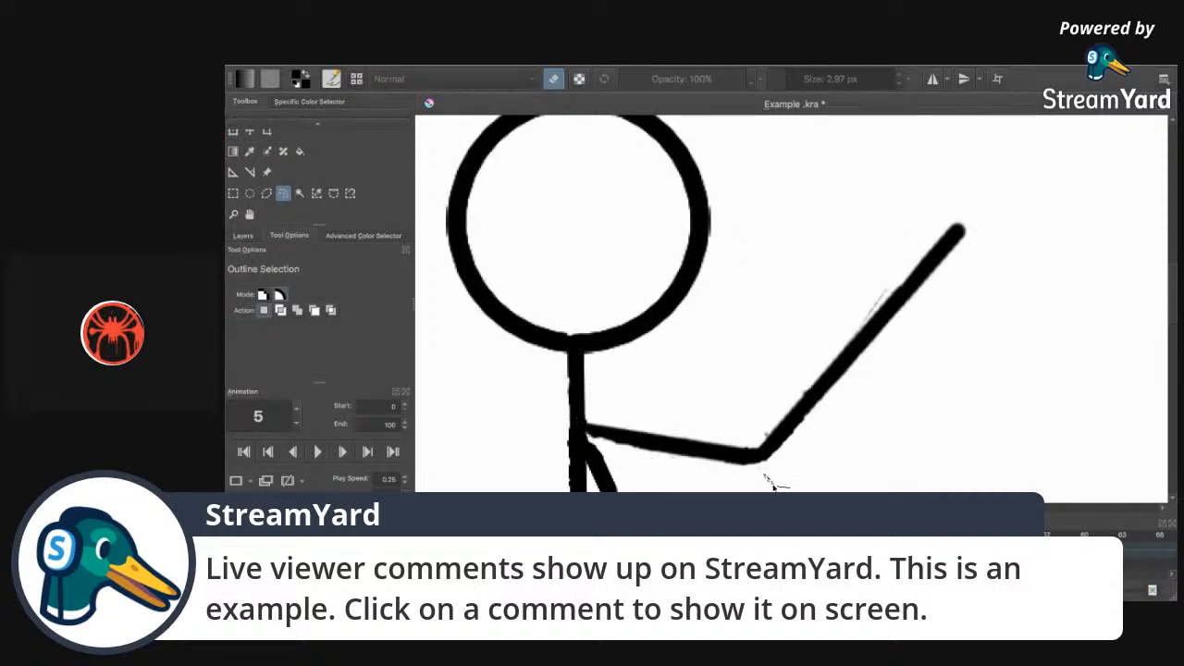
mouse_move(756, 451)
mouse_down()
mouse_move(806, 320)
mouse_move(967, 193)
mouse_move(956, 375)
mouse_move(767, 478)
mouse_up()
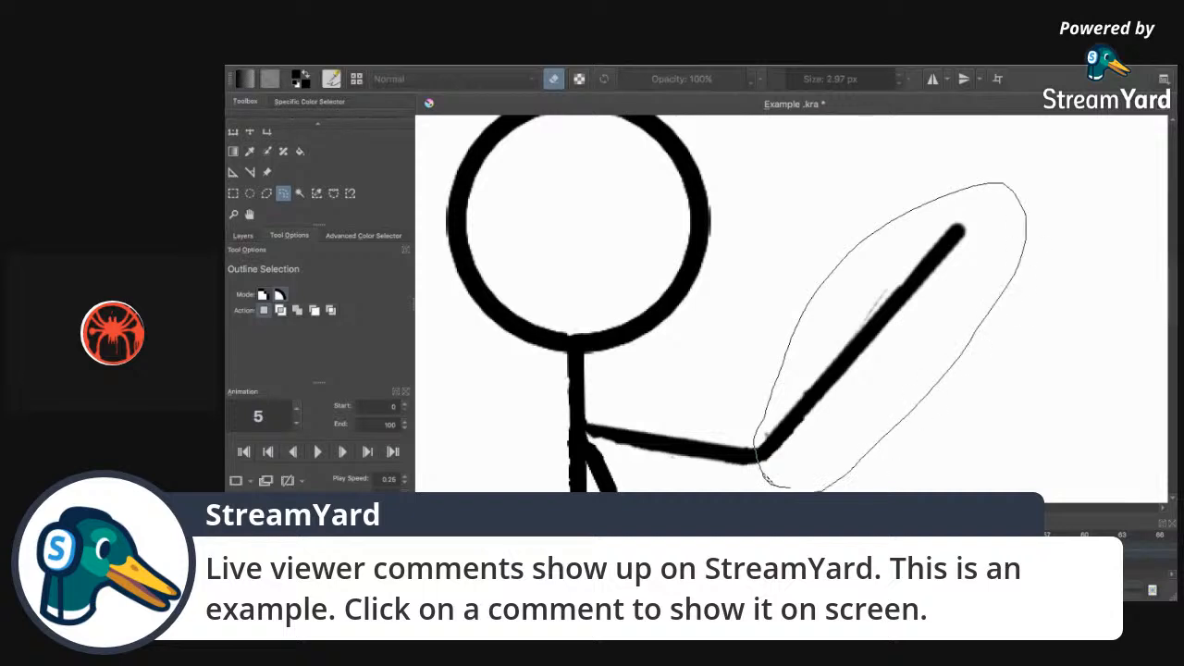
click(234, 132)
drag(891, 338, 755, 461)
drag(1069, 282, 1138, 425)
drag(743, 292, 809, 307)
drag(830, 464, 821, 460)
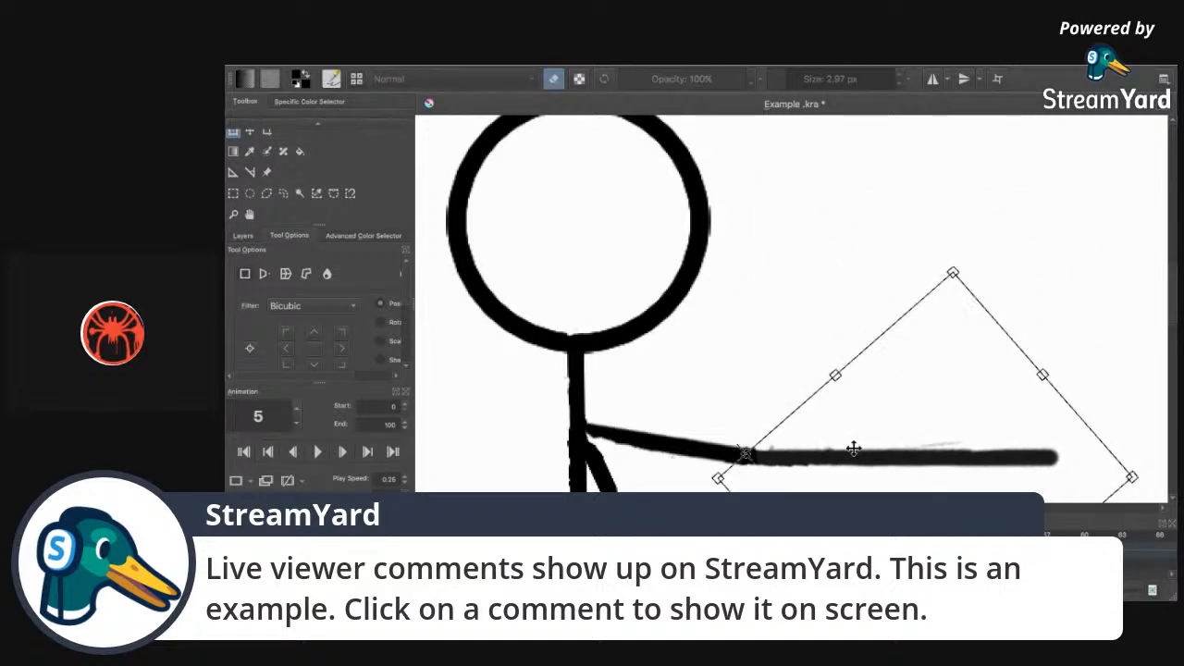
drag(1172, 318, 1172, 338)
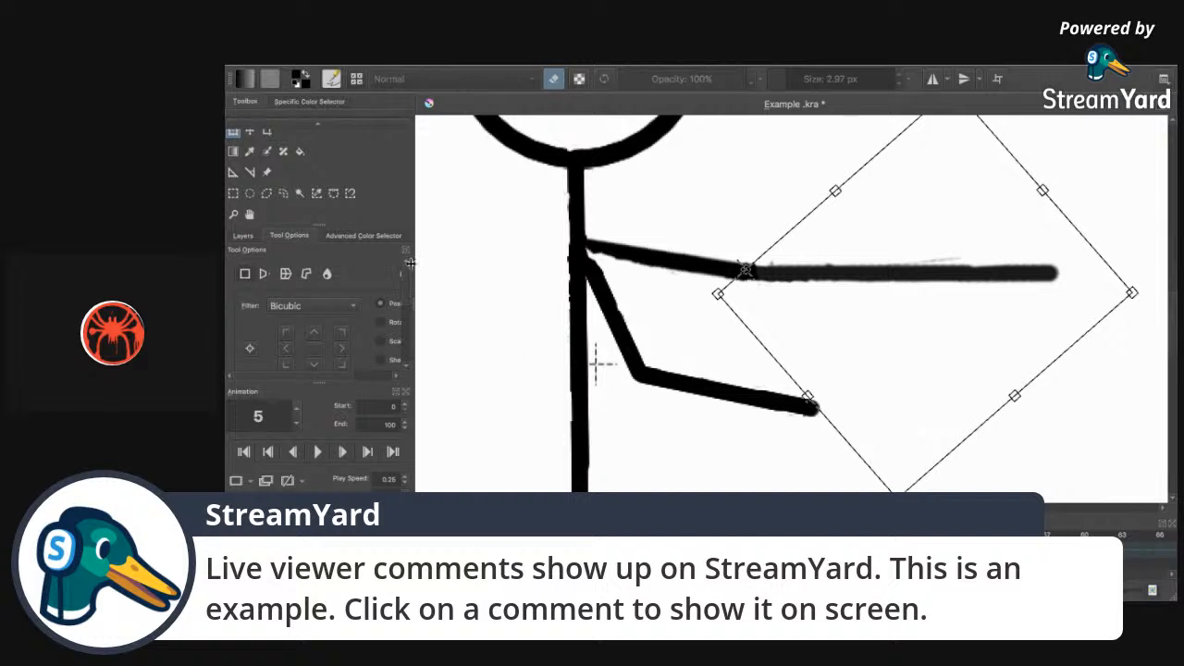
click(284, 193)
Lasso the whole straightened arm, tilt it level, and deselect.
click(495, 237)
mouse_move(1077, 215)
mouse_down()
mouse_move(1087, 293)
mouse_move(729, 315)
mouse_move(611, 270)
mouse_move(590, 246)
mouse_move(798, 211)
mouse_up()
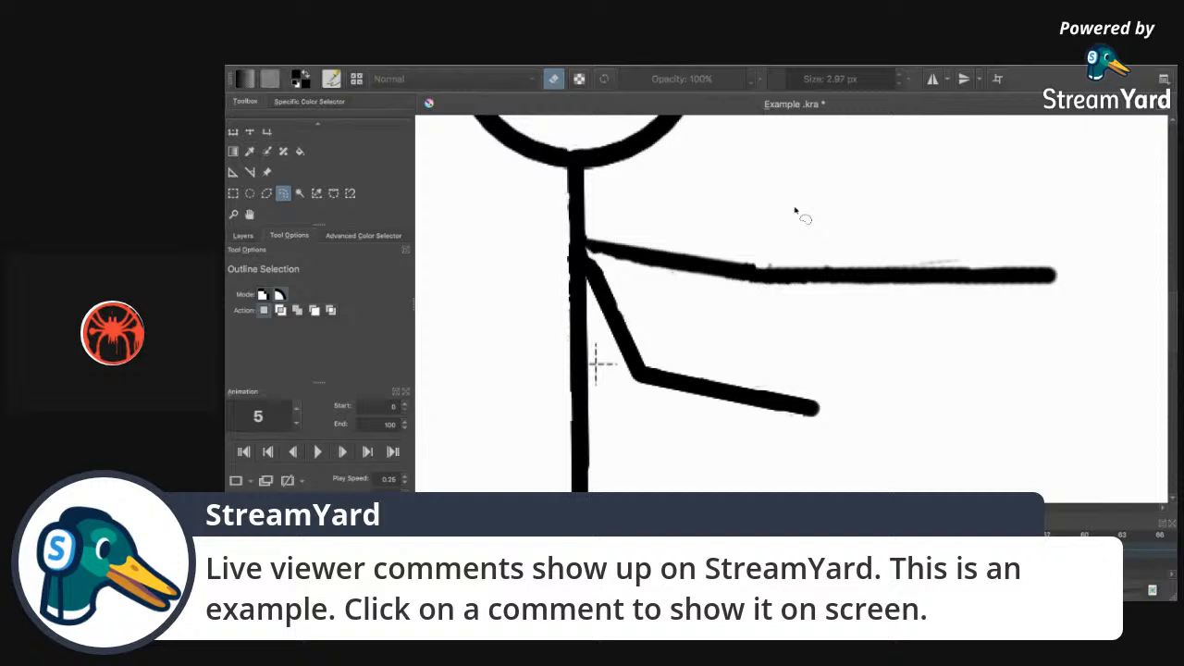
click(233, 131)
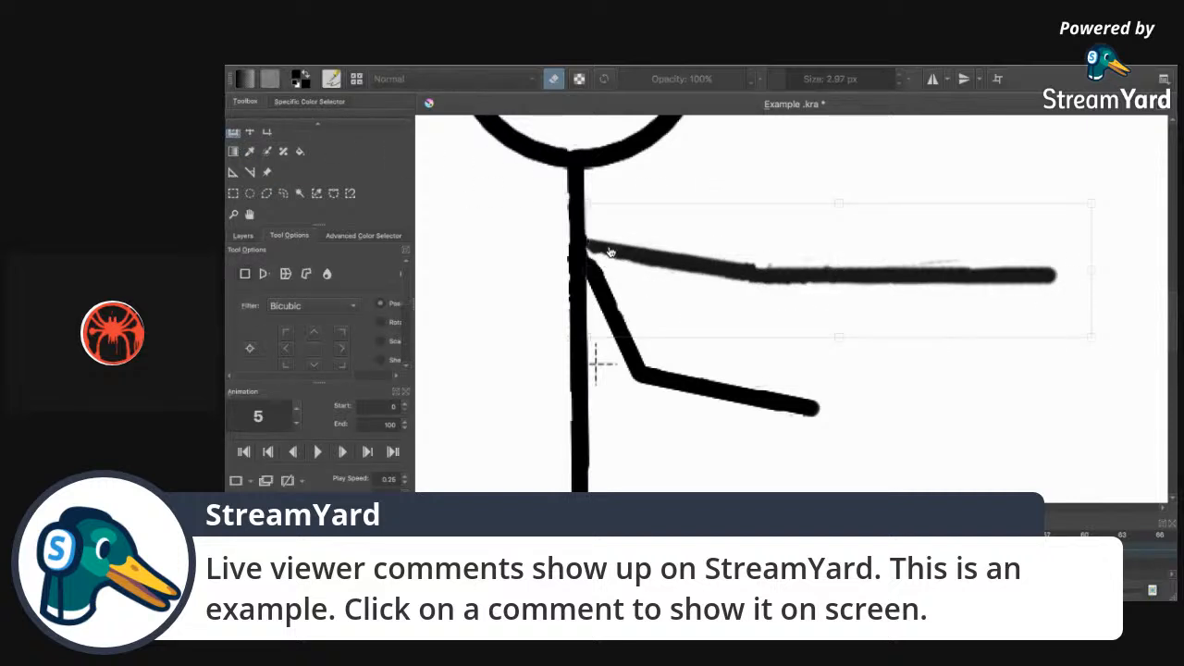
drag(1128, 288, 1139, 248)
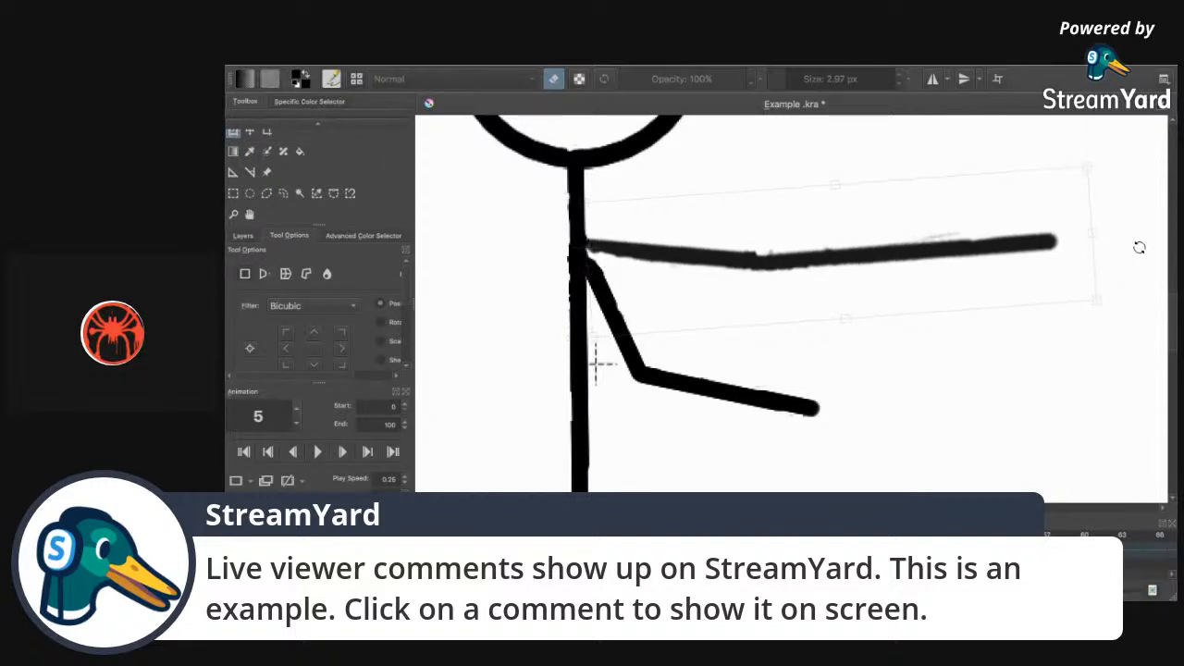
click(283, 194)
key(ctrl+shift+a)
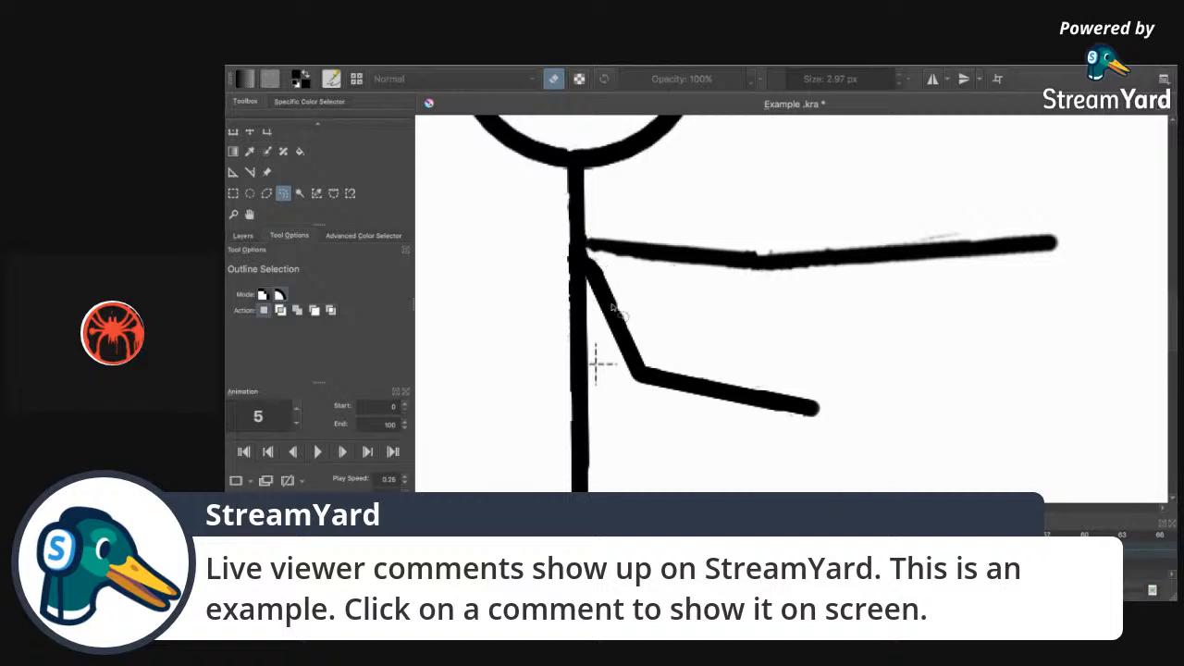
click(267, 123)
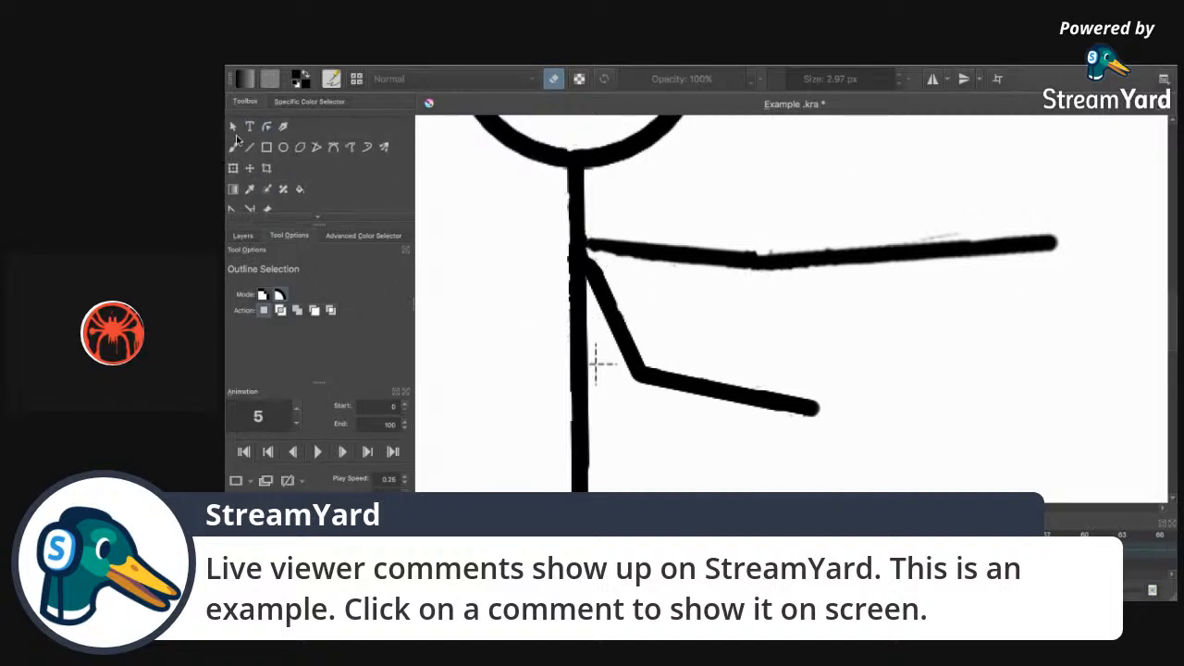
Erase the old horizontal arm stroke with a 30 px eraser brush.
click(233, 147)
mouse_move(785, 79)
mouse_down()
mouse_move(856, 79)
mouse_move(801, 79)
mouse_up()
mouse_move(1027, 272)
mouse_down()
mouse_move(930, 244)
mouse_move(710, 270)
mouse_move(605, 243)
mouse_move(474, 265)
mouse_up()
Redraw the arm as a roughly 10 px Bezier polyline from shoulder through elbow to hand.
click(333, 148)
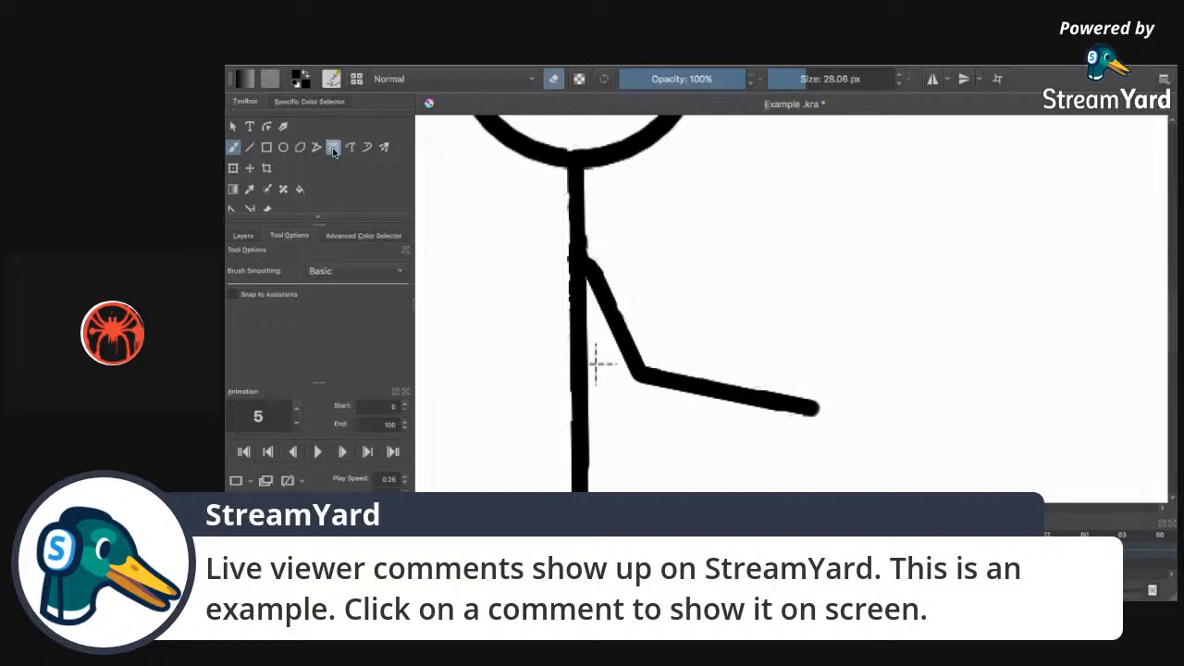
click(794, 79)
drag(793, 78, 795, 82)
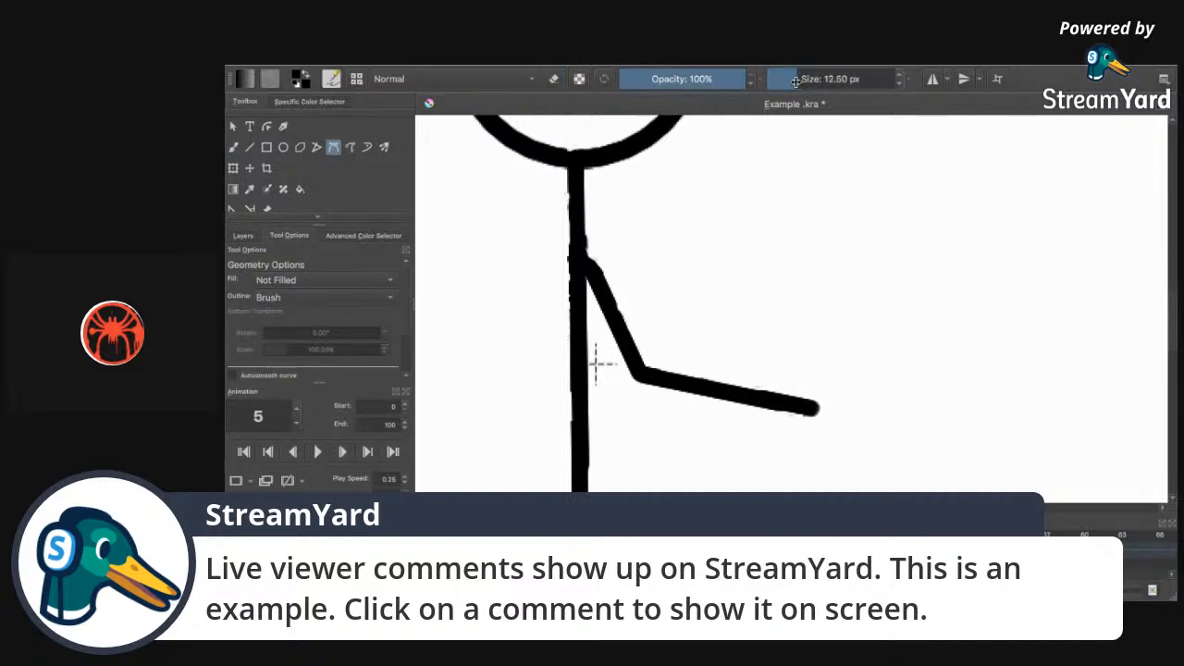
click(579, 248)
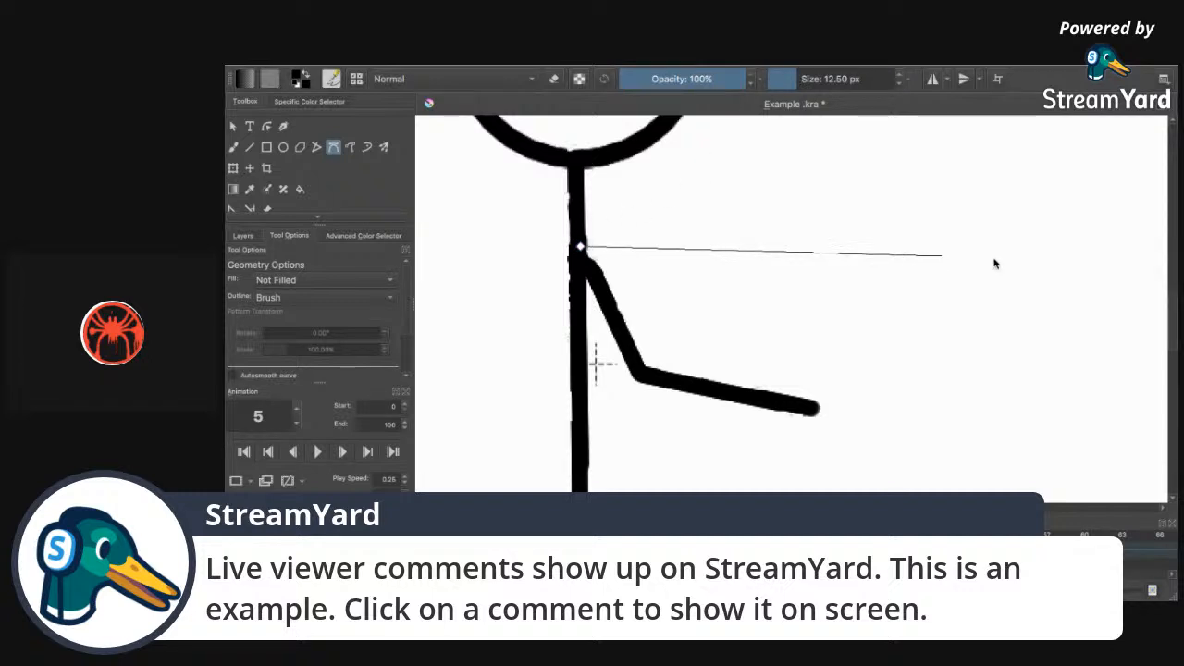
double_click(1067, 252)
key(ctrl+z)
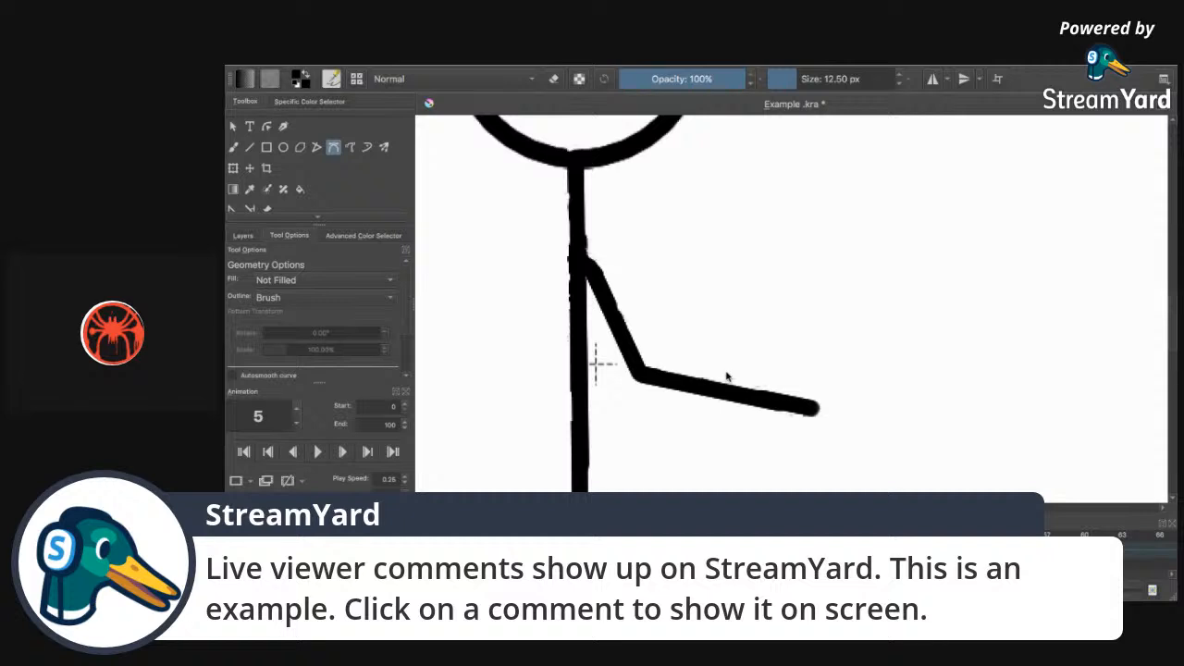
click(584, 252)
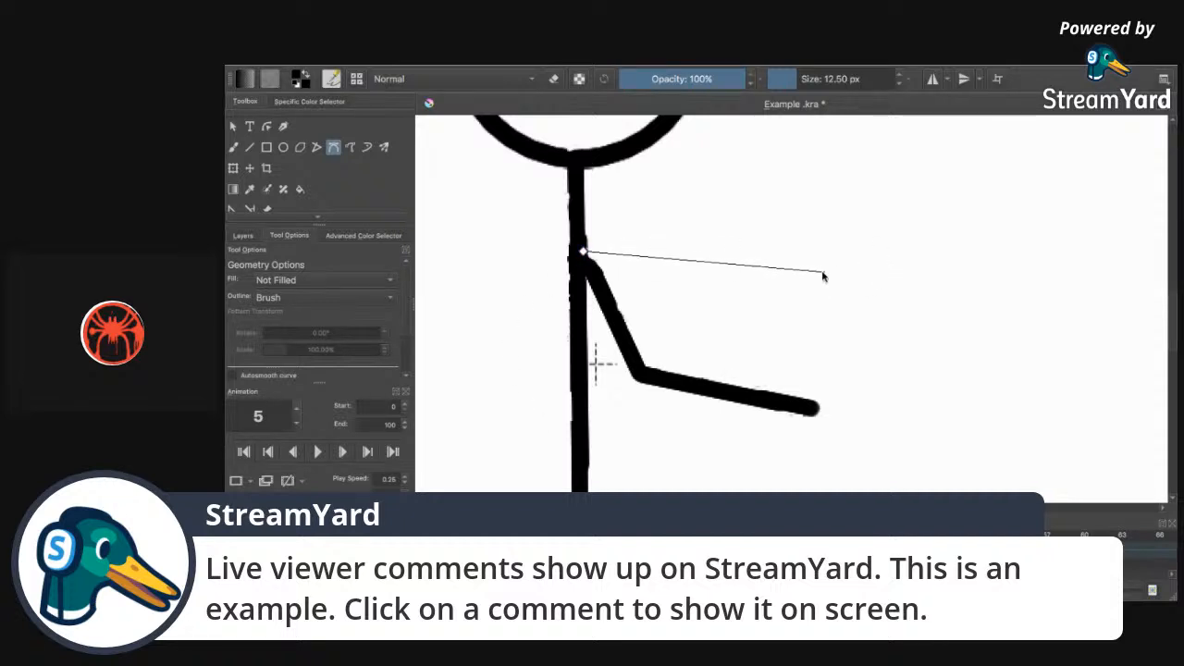
click(813, 275)
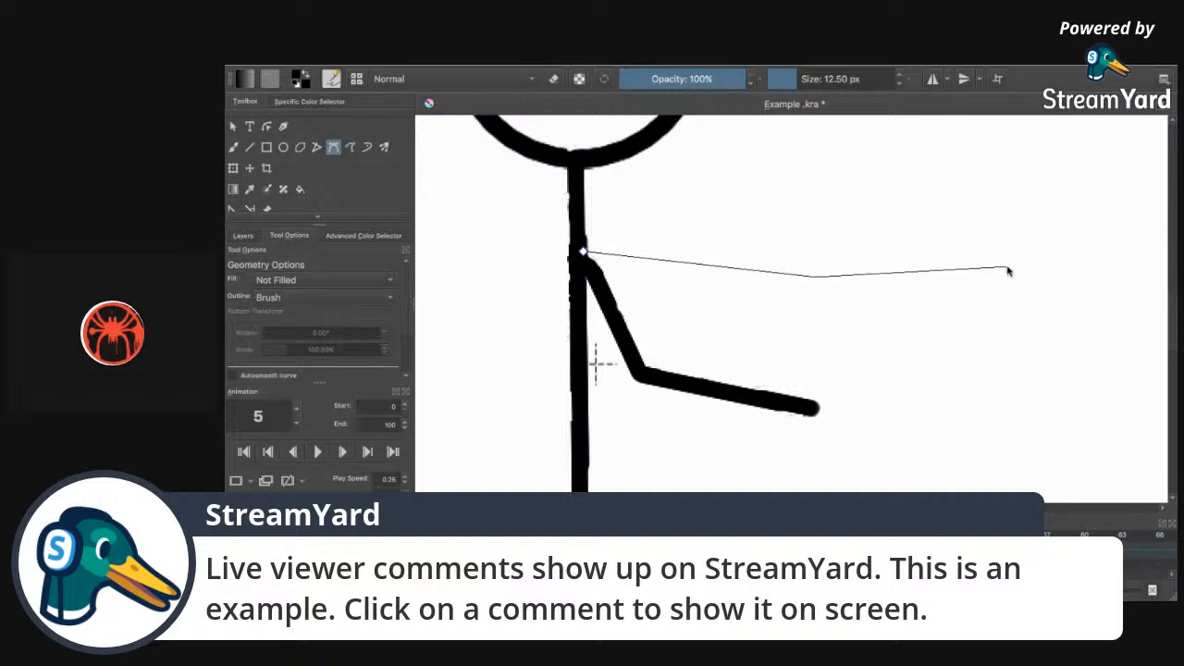
double_click(1009, 270)
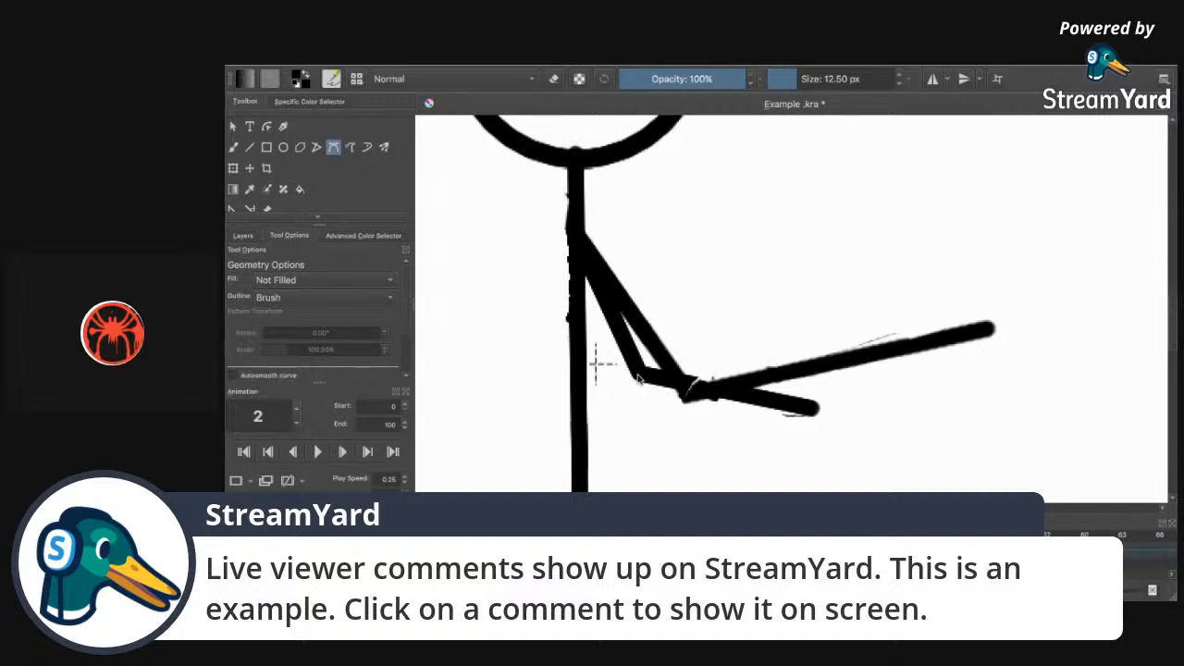
Add Bezier strokes to fill the elbow gap and thicken the forearm.
click(640, 374)
double_click(804, 408)
click(638, 322)
click(689, 399)
double_click(798, 396)
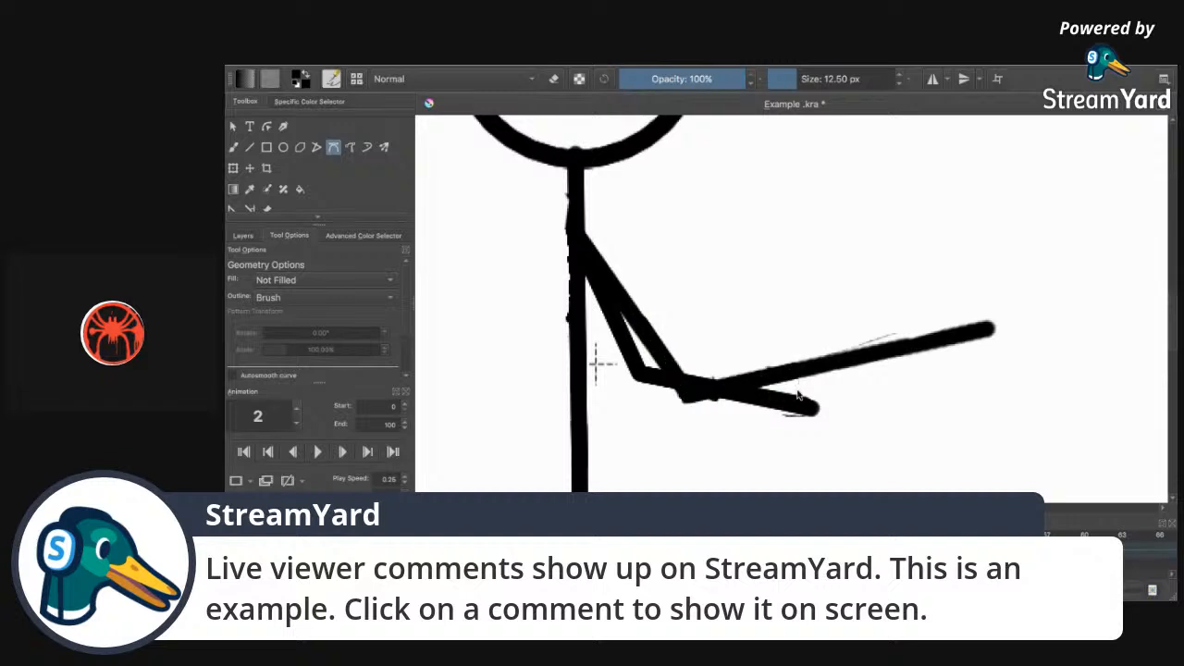
Erase the bumps along the torso and above the neck inside the head.
click(233, 147)
click(553, 79)
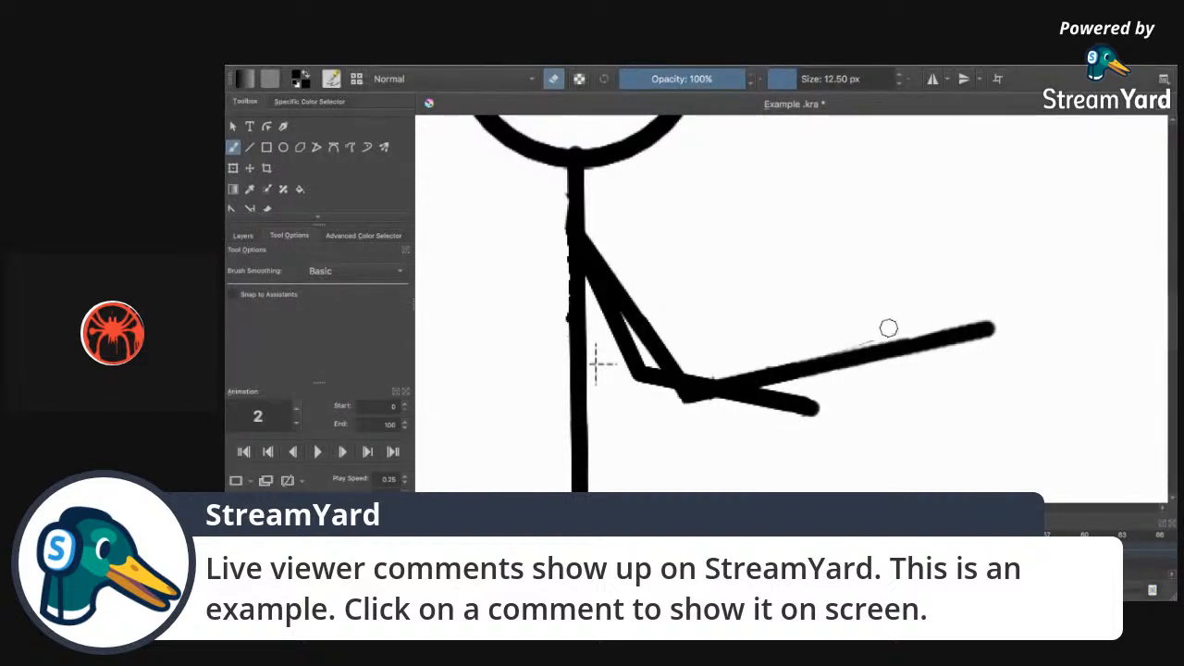
mouse_move(558, 319)
mouse_down()
mouse_move(558, 196)
mouse_move(563, 328)
mouse_up()
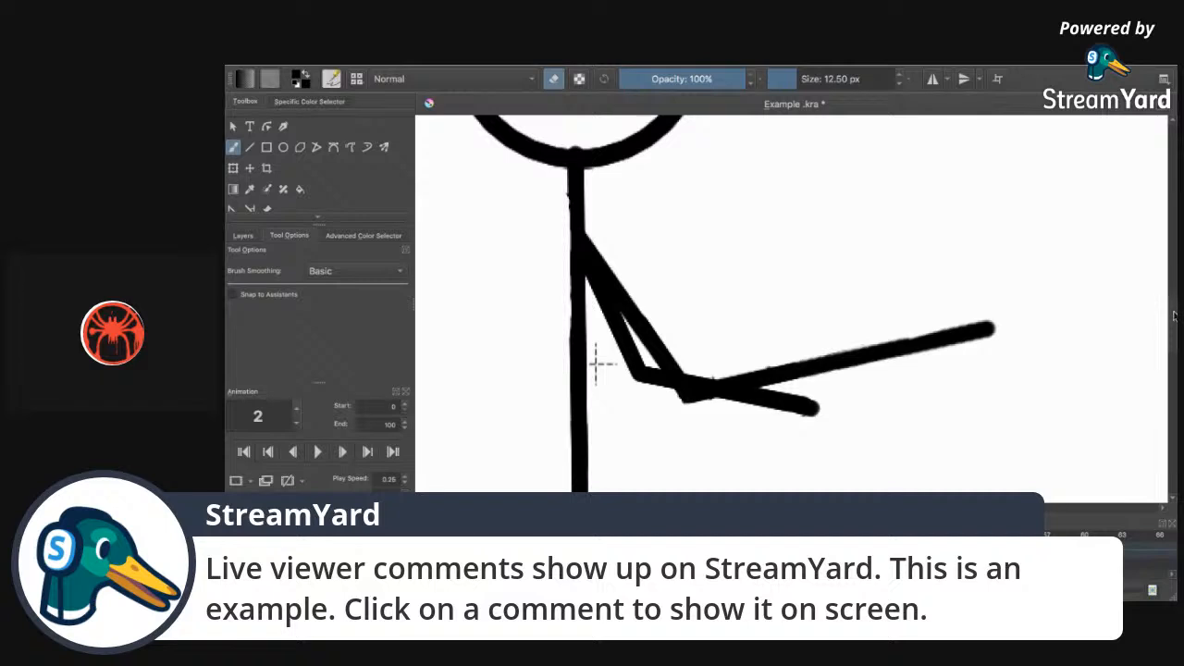
scroll(968, 333, up, 3)
drag(571, 276, 581, 276)
click(552, 80)
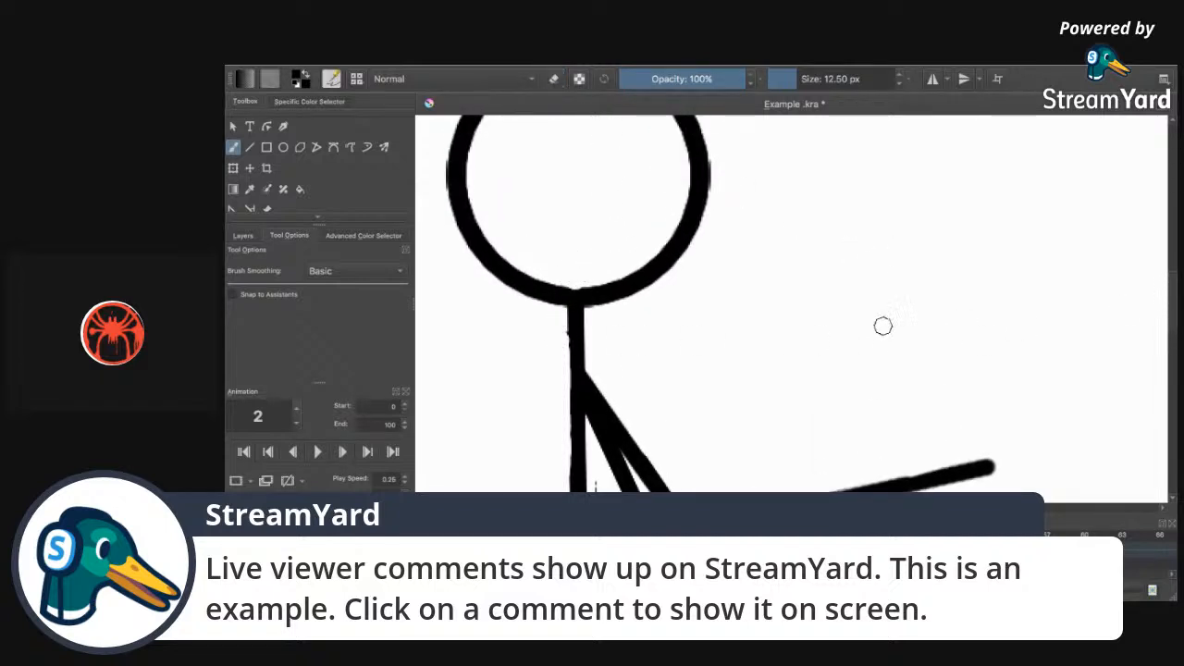
Go to frame 1 and fill the gap in its arm line with a Bezier stroke.
key(Left)
key(Left)
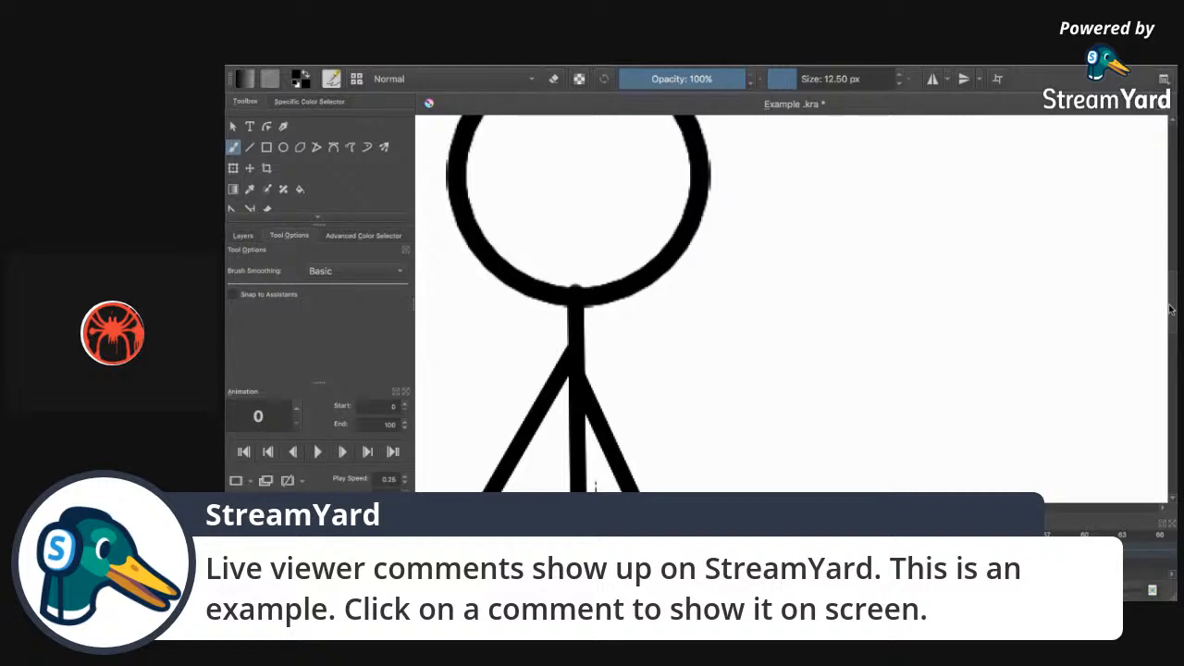
scroll(853, 384, down, 4)
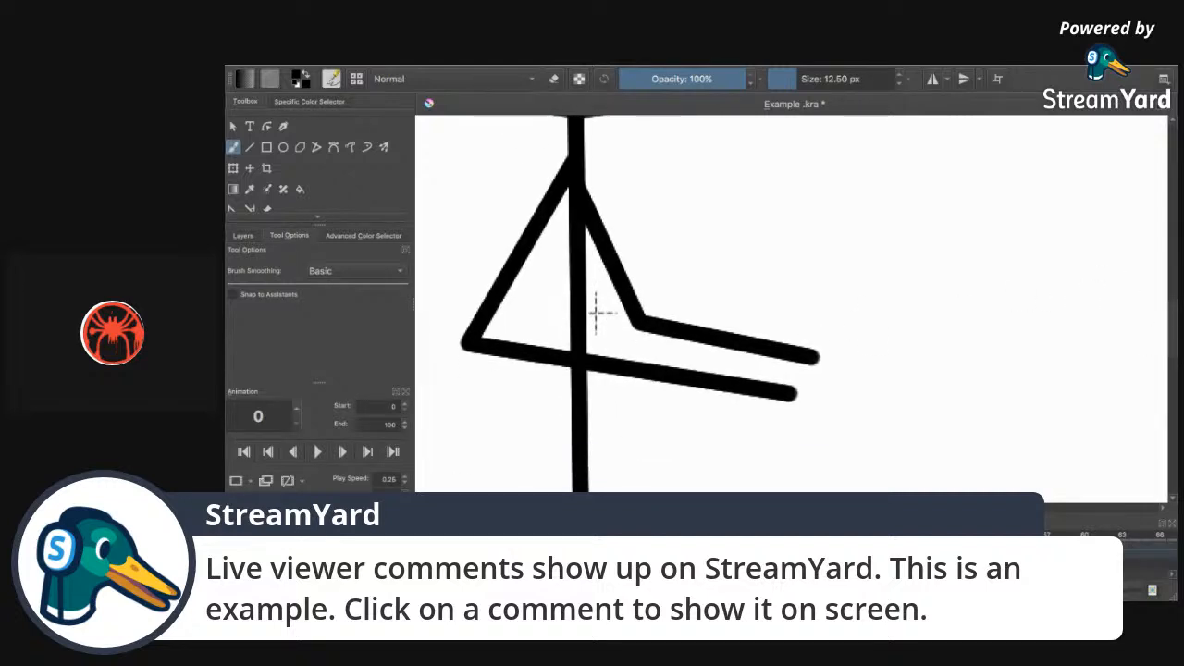
key(Right)
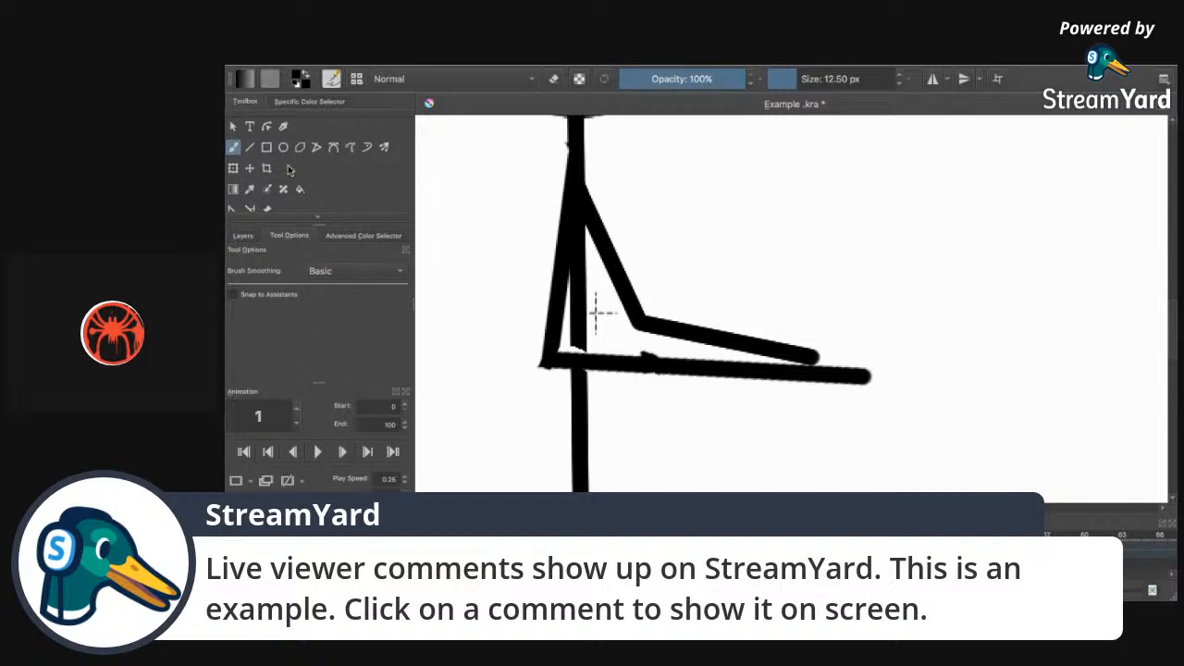
click(333, 147)
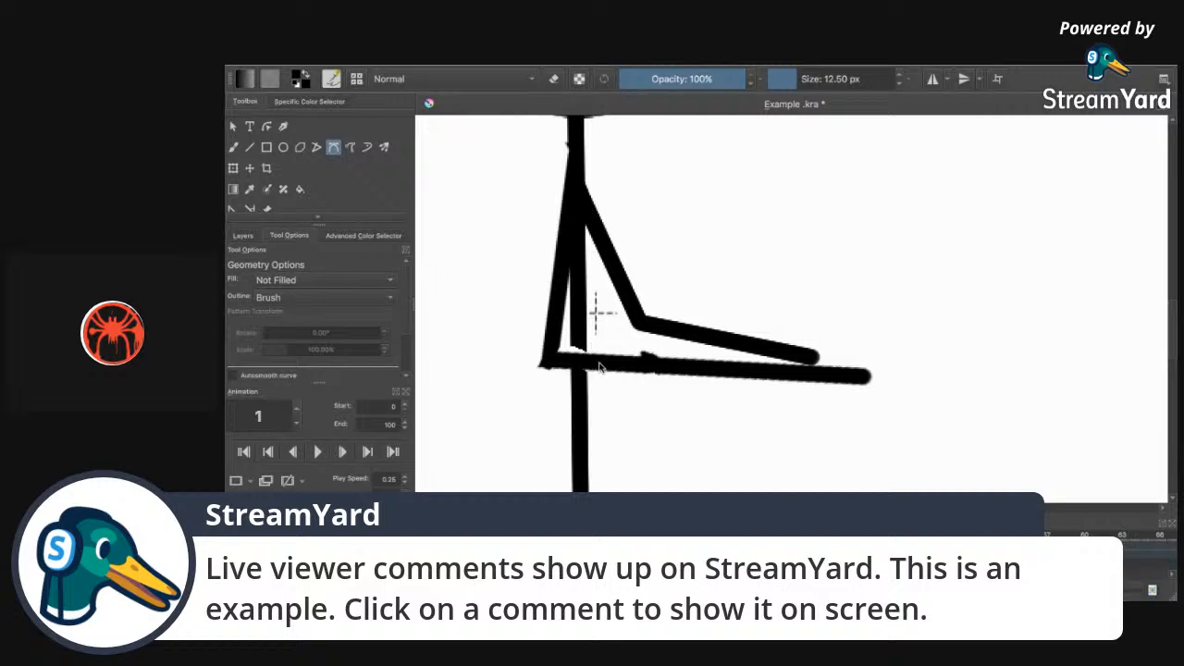
click(576, 318)
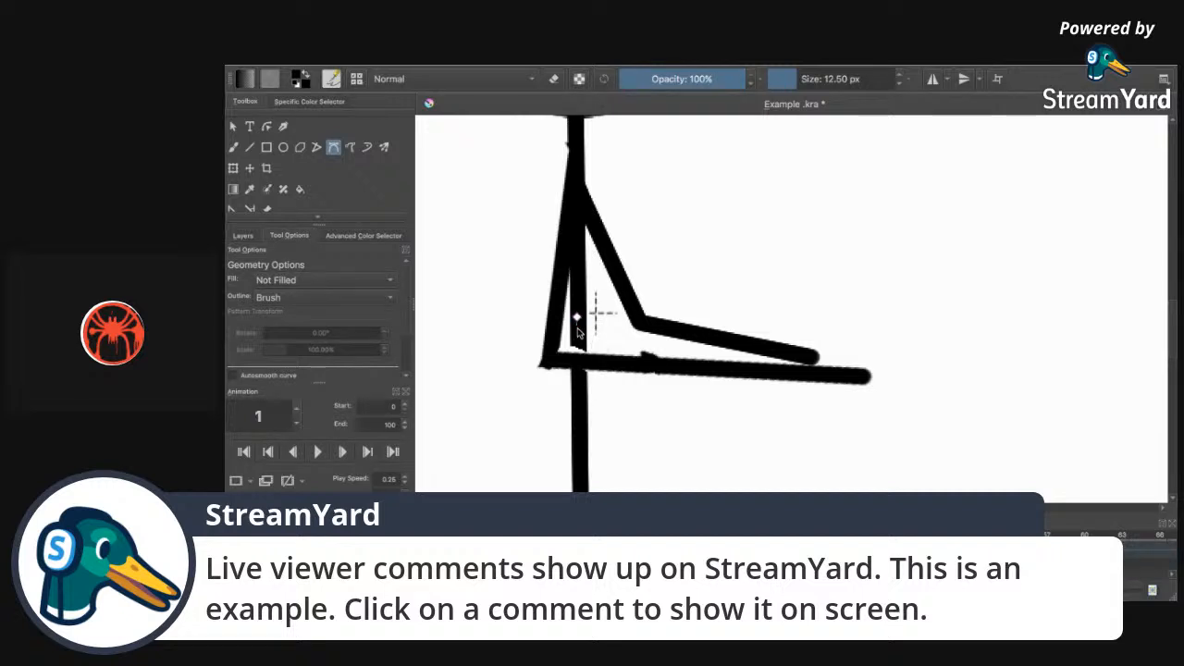
double_click(579, 395)
Reselect the freehand brush in eraser mode and bring up the StreamYard broadcast window.
click(555, 79)
click(234, 146)
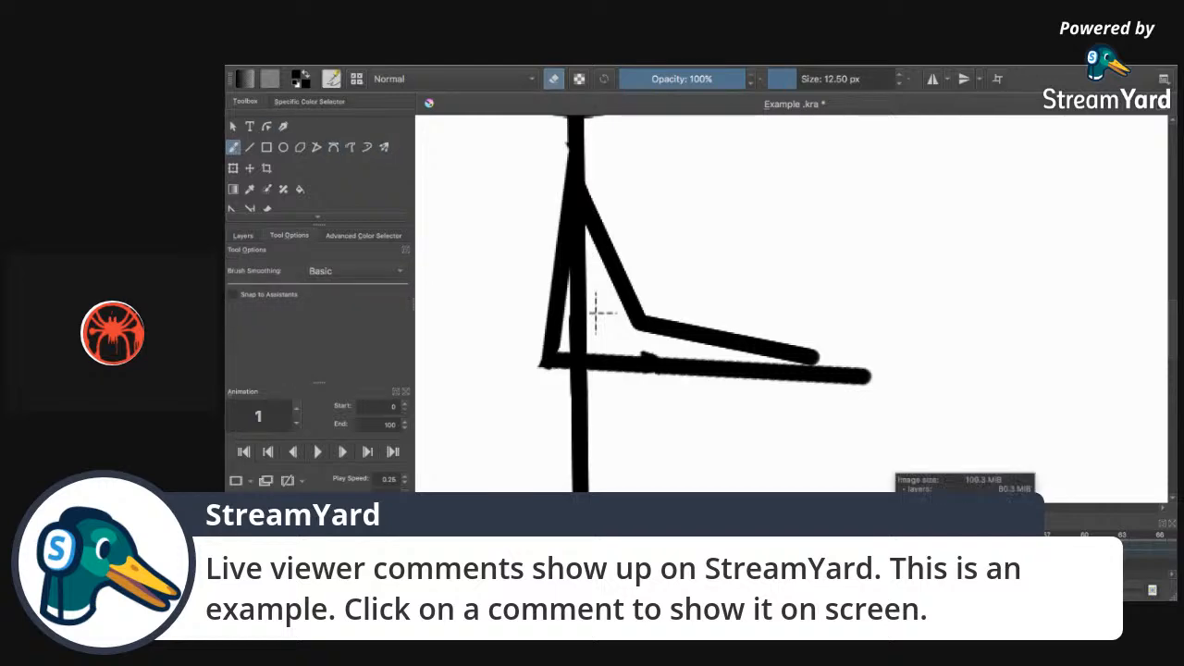
click(1037, 576)
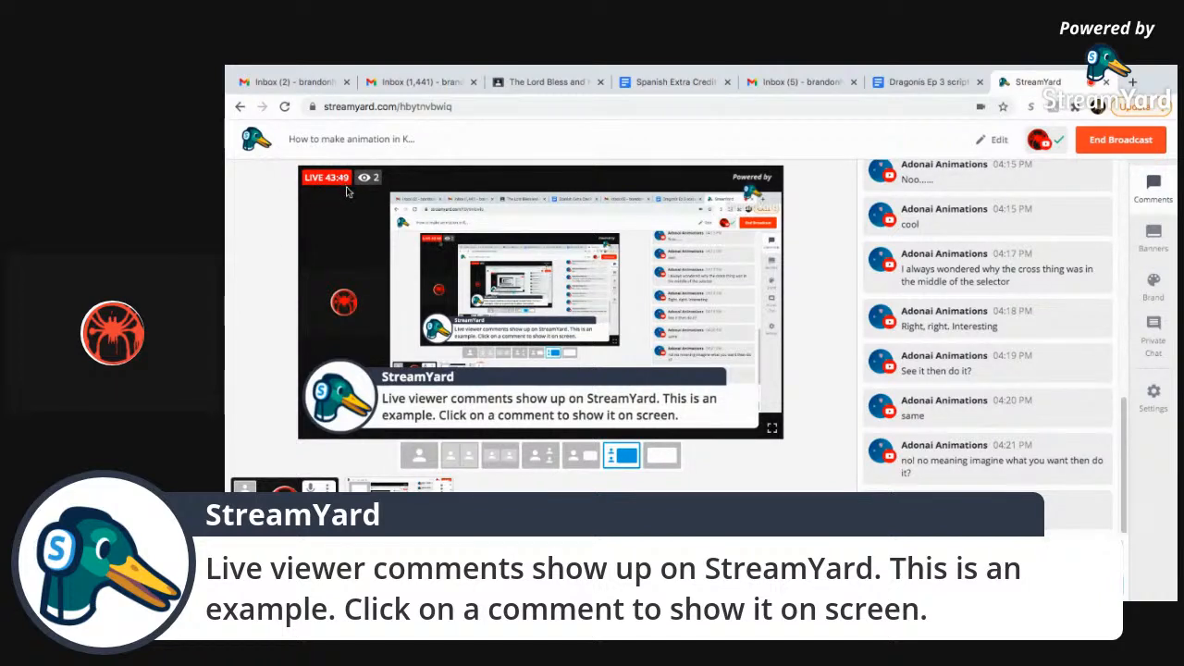
Check the viewer comments in StreamYard, then return to the Krita window.
mouse_move(999, 315)
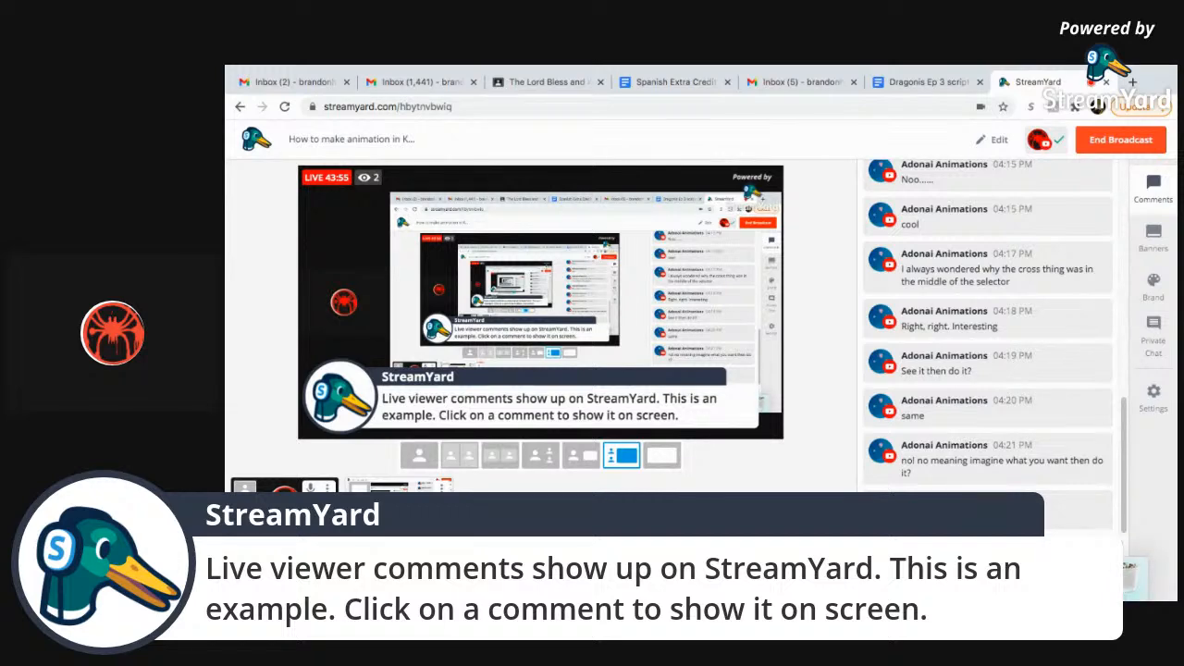
key(ctrl+Right)
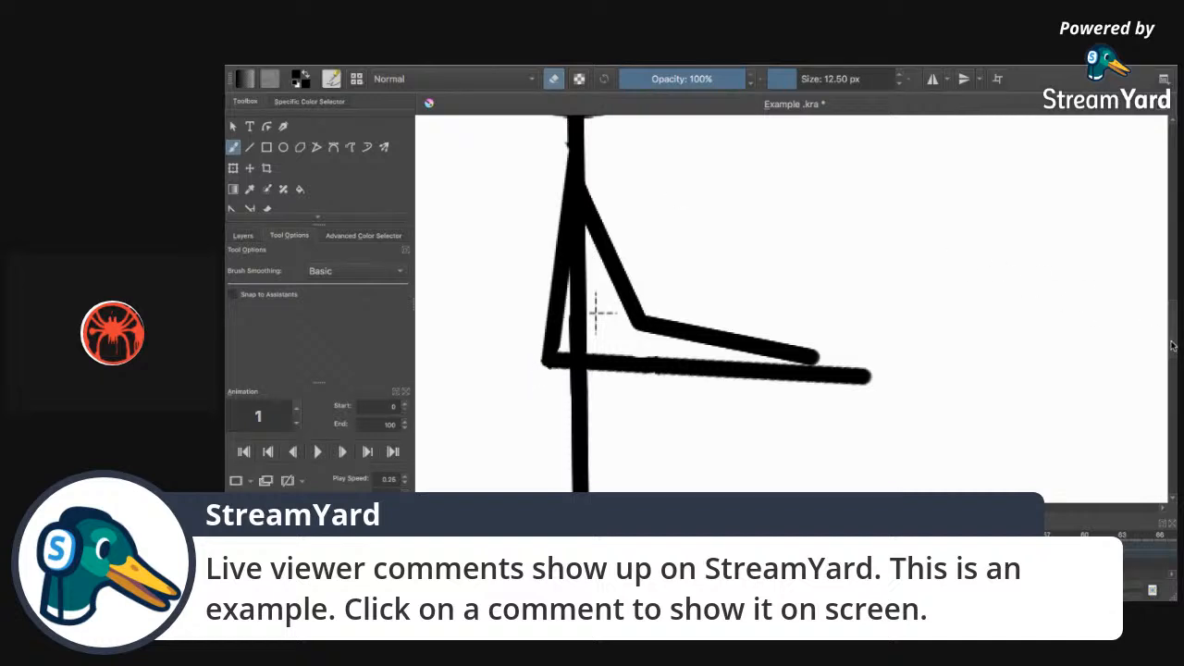
Erase the small nub above the neck inside the head.
scroll(1173, 342, up, 5)
drag(1176, 293, 1176, 290)
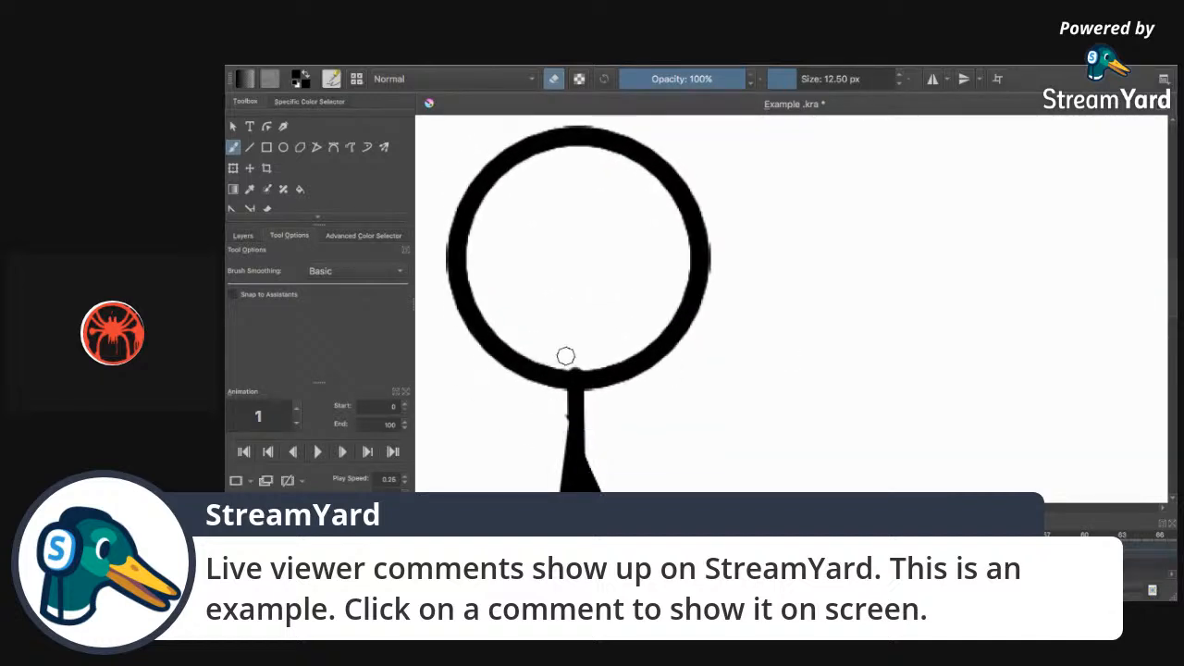
drag(571, 357, 576, 363)
drag(1167, 291, 1143, 294)
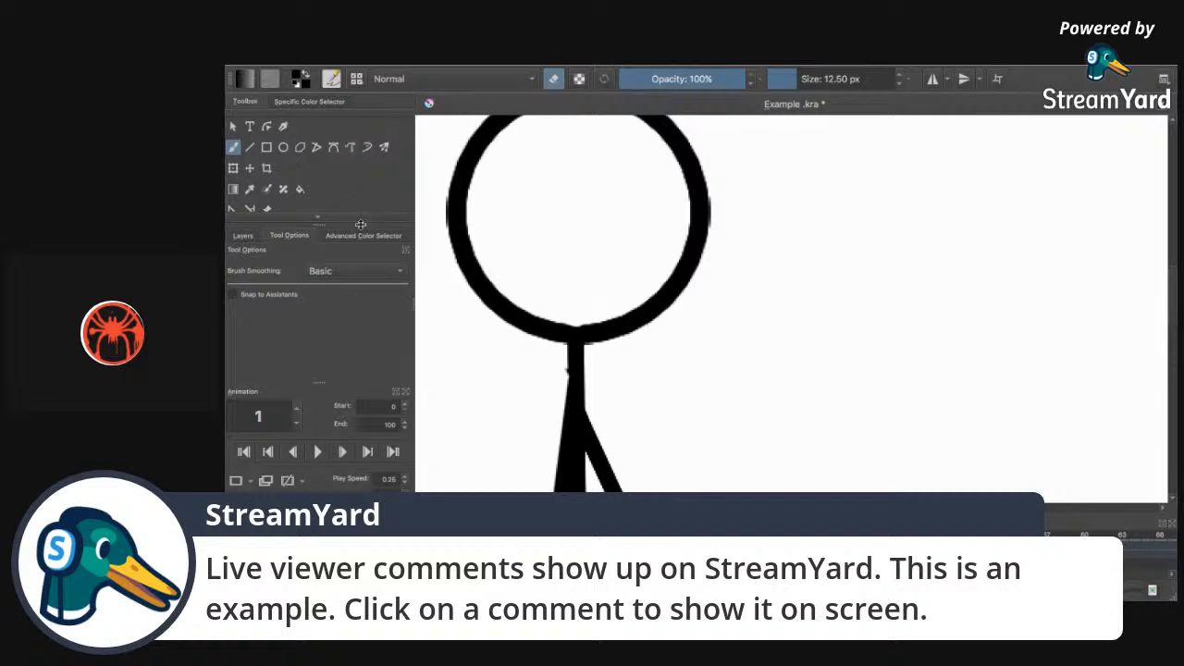
Step through frames 2 and 3 and shrink the eraser to a few pixels.
key(Right)
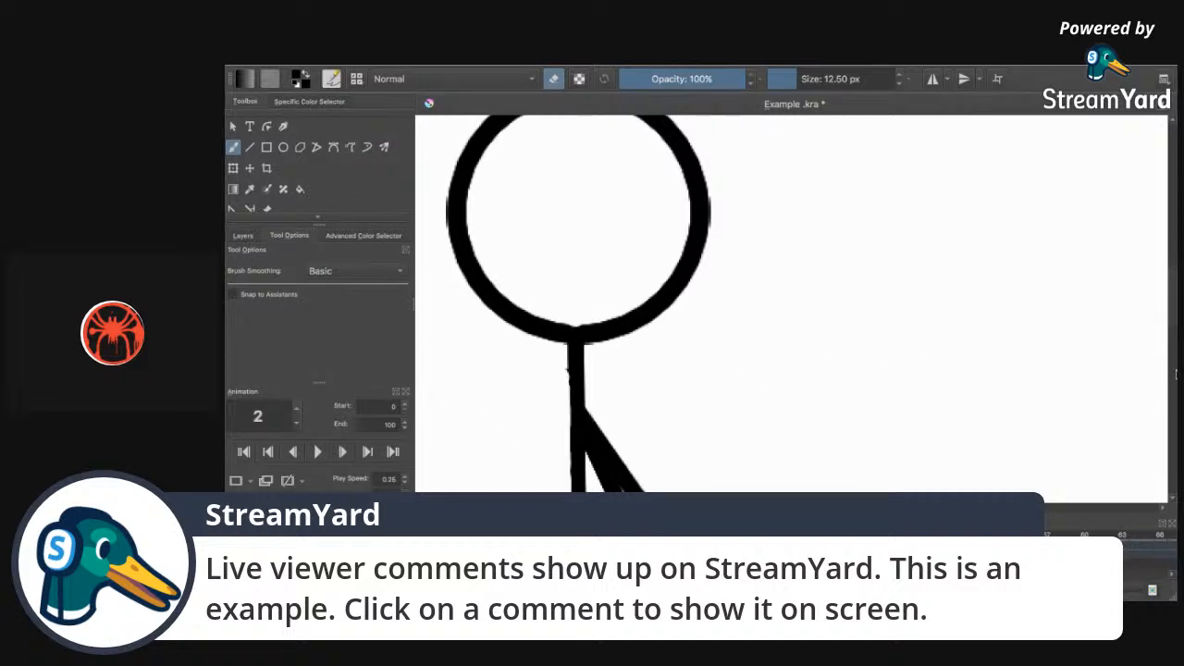
drag(1174, 315, 1175, 356)
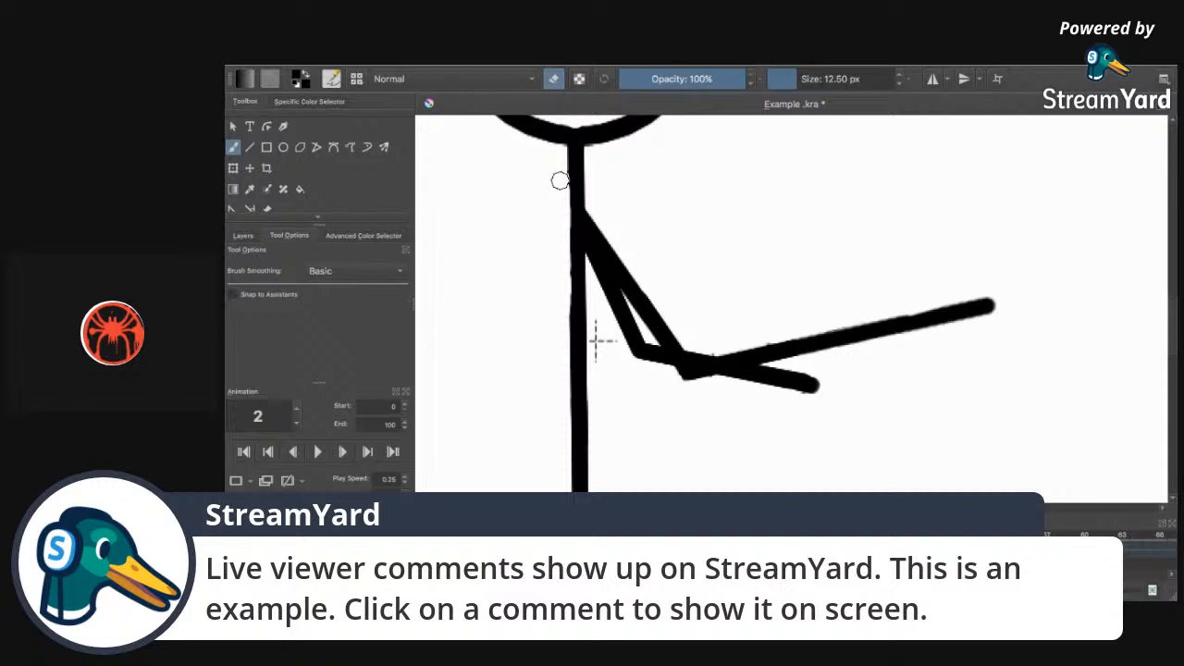
scroll(597, 340, up, 5)
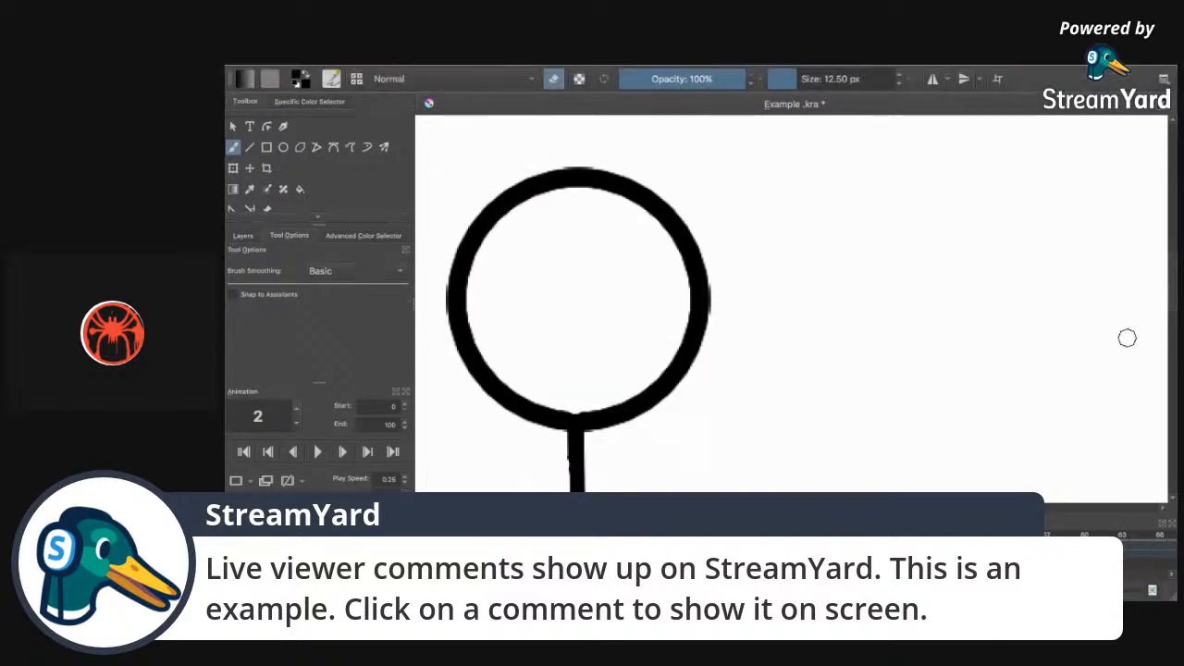
scroll(1156, 319, down, 5)
scroll(1152, 352, up, 5)
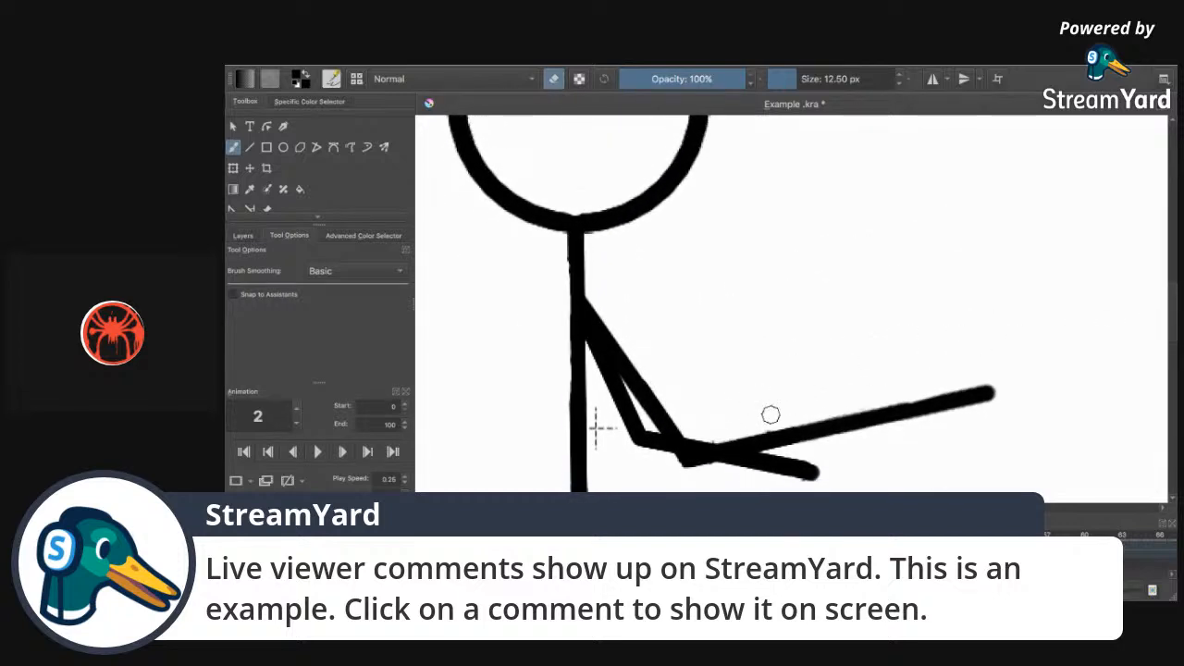
key(Right)
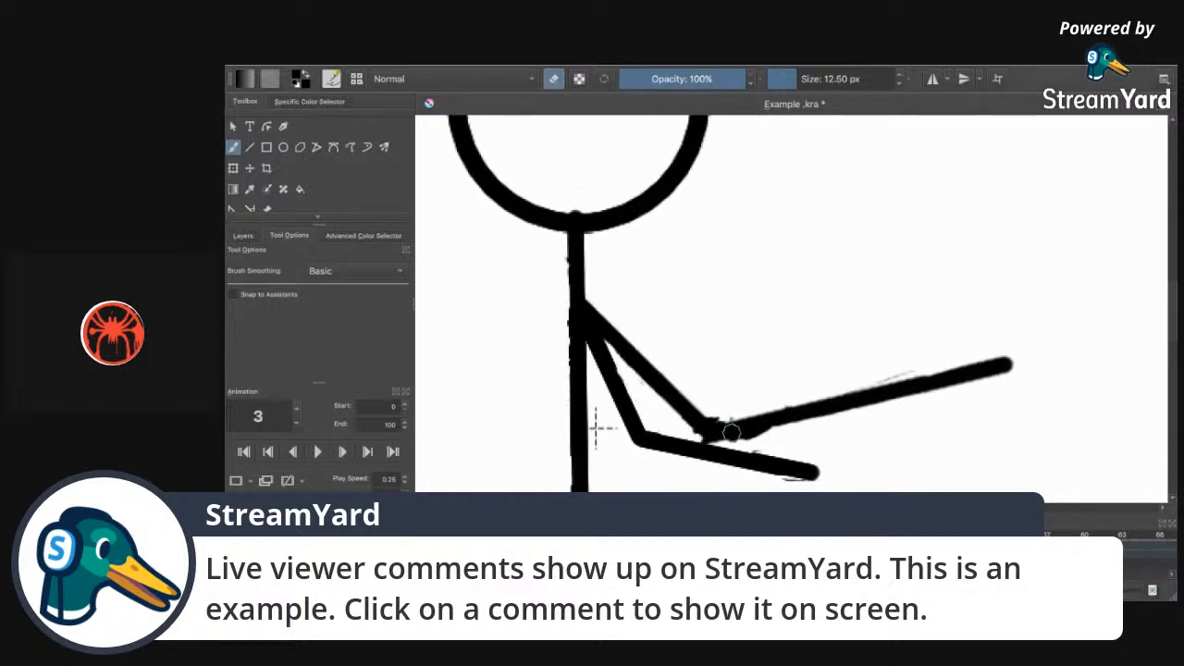
drag(789, 86, 782, 83)
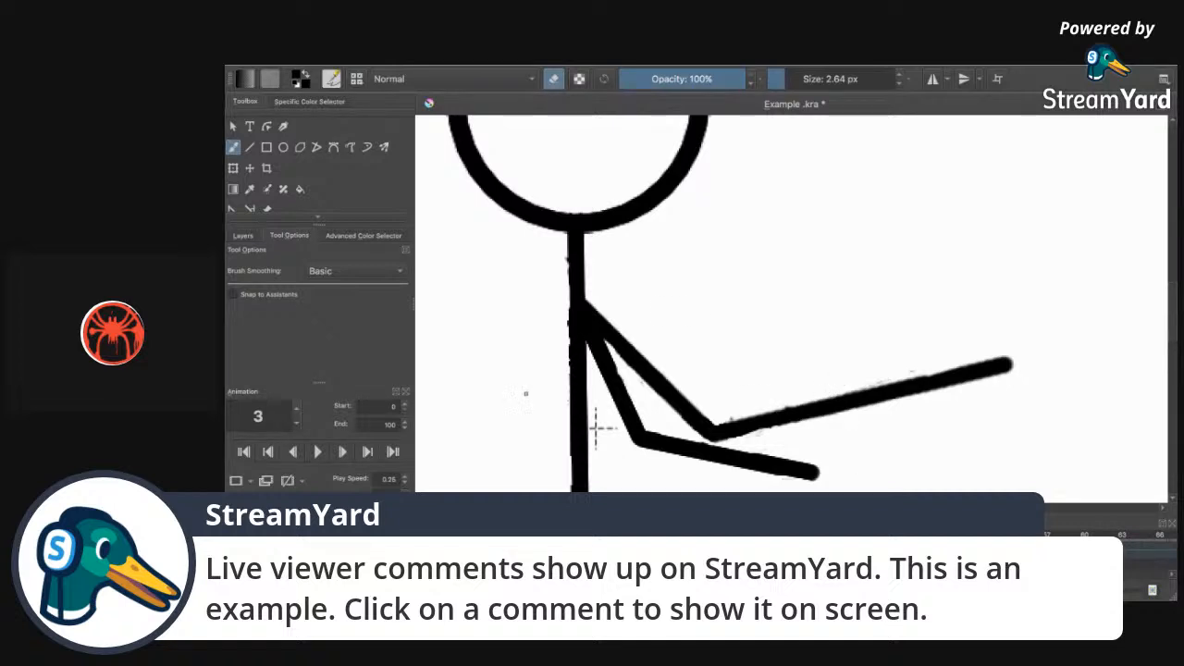
Save the animation document and advance to frame 4.
key(ctrl+s)
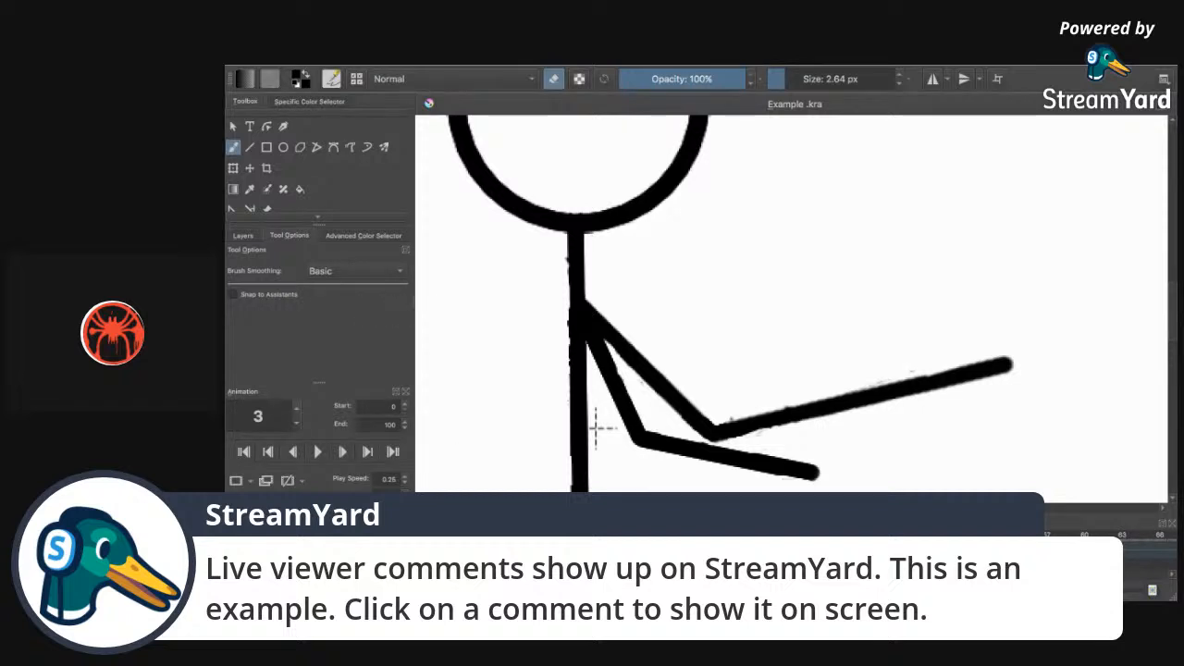
key(Right)
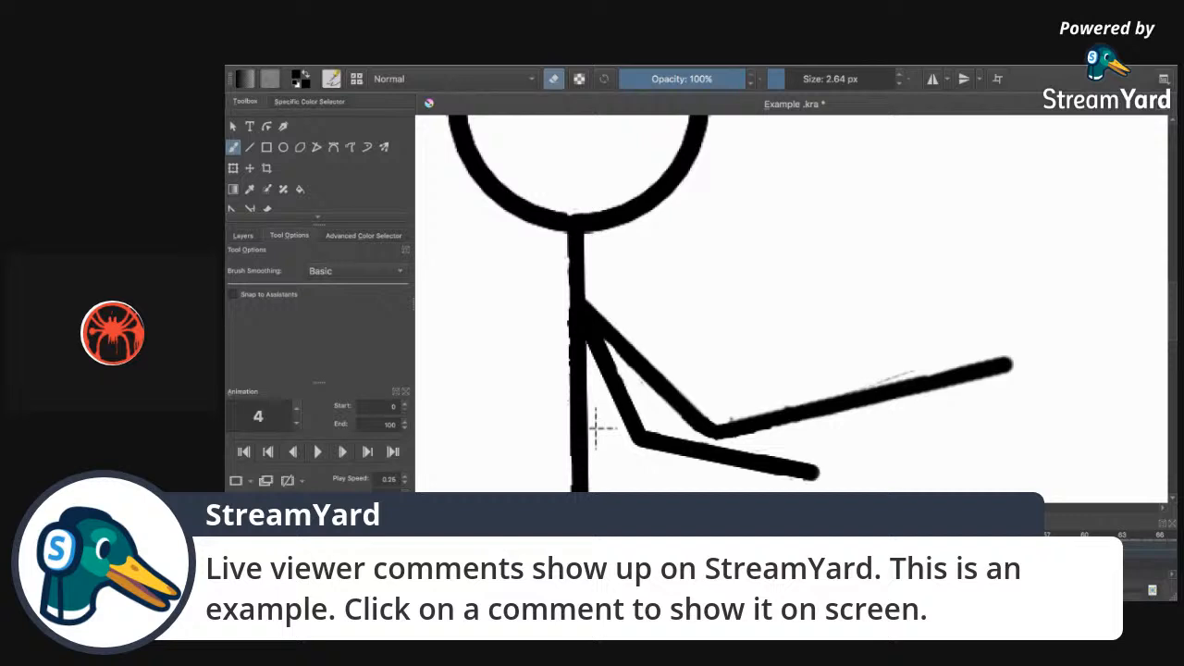
Review frame 5's raised arm, then go back to frame 0 and step forward to frame 1.
mouse_move(1172, 310)
mouse_down()
mouse_move(1165, 373)
mouse_move(1175, 299)
mouse_up()
key(Right)
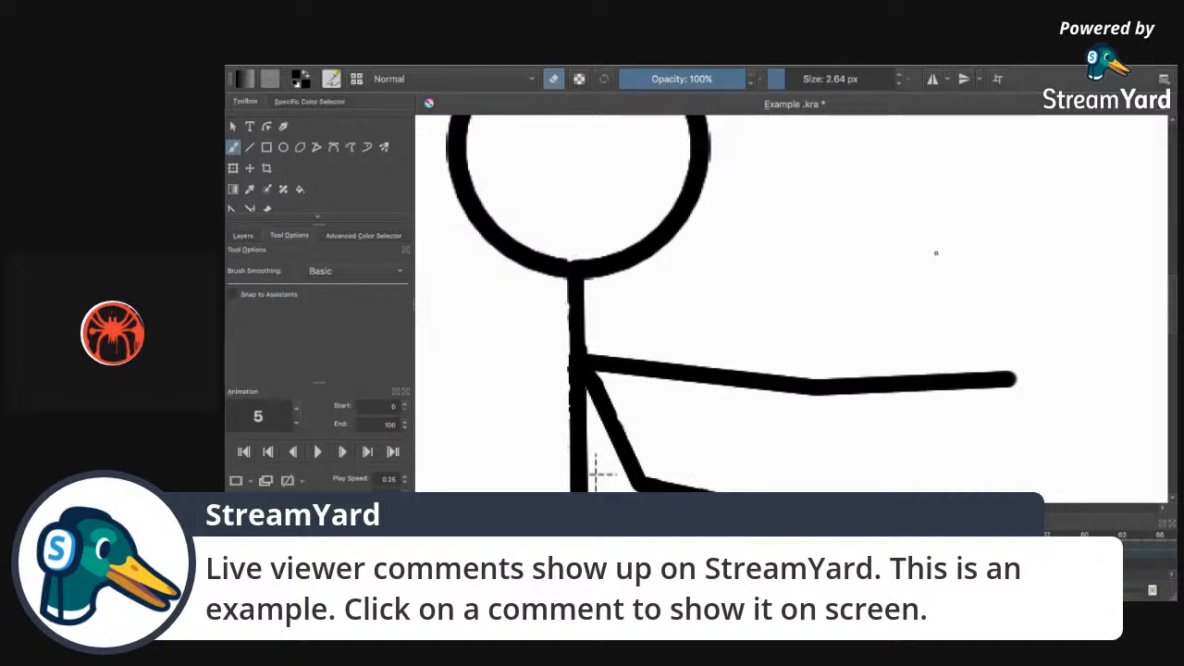
mouse_move(1173, 295)
mouse_down()
mouse_move(1173, 333)
mouse_move(1176, 301)
mouse_move(1175, 316)
mouse_up()
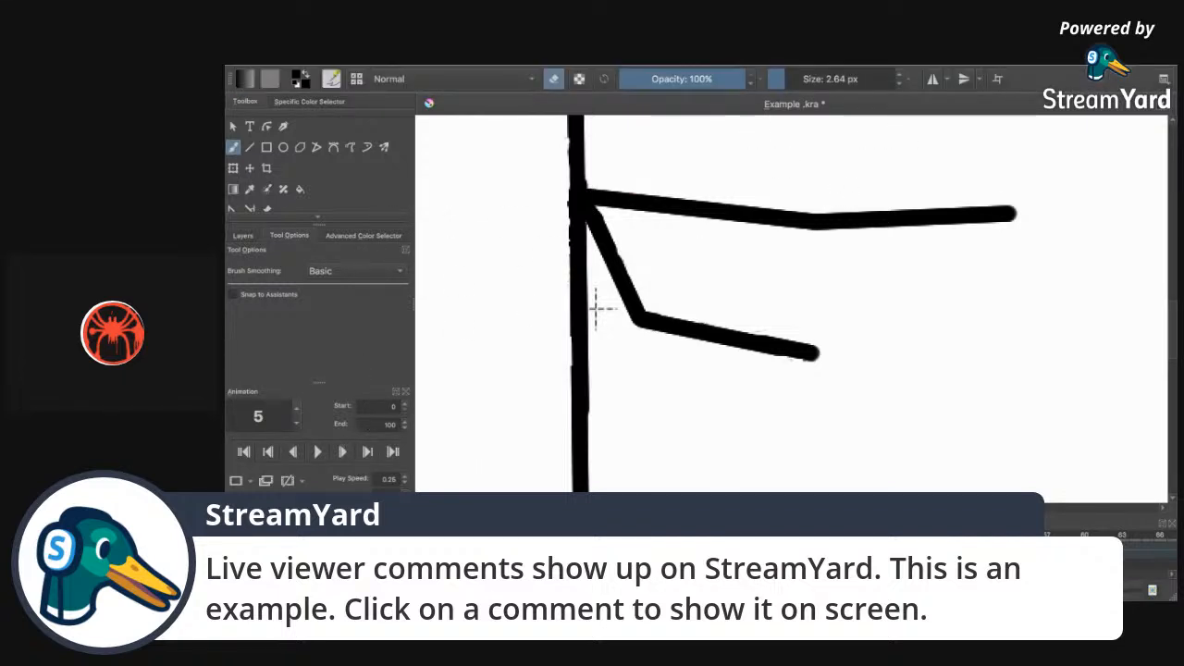
key(Left)
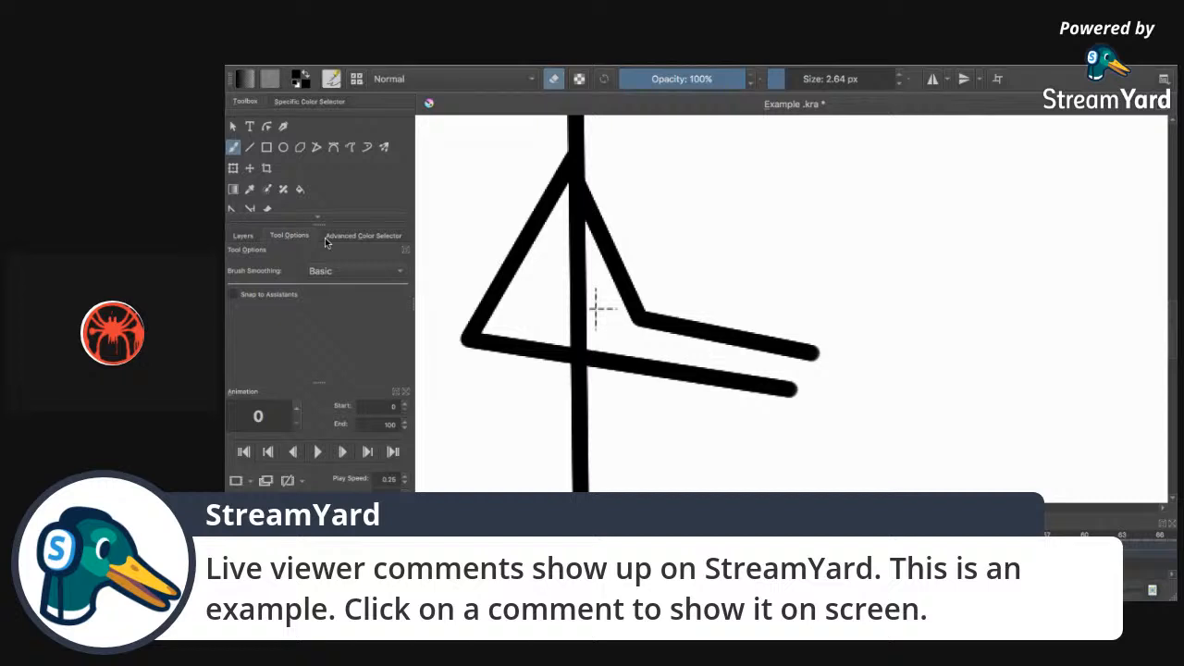
key(period)
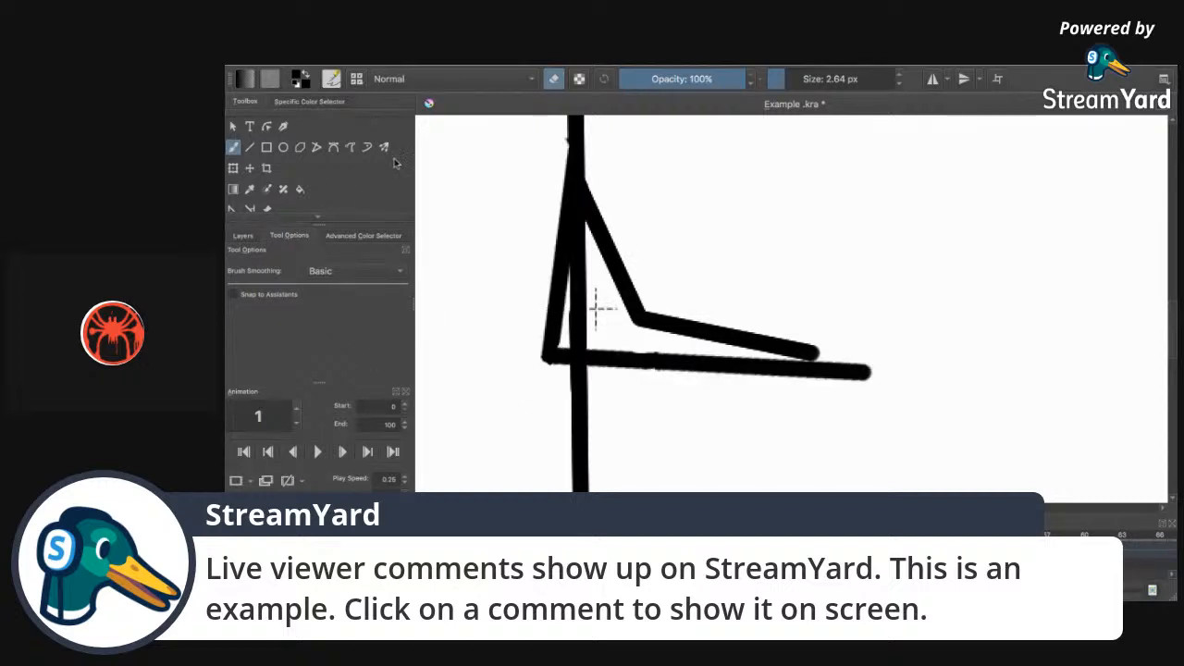
Lasso frame 1's bent arm stroke and rotate it clockwise with Transform.
scroll(283, 199, down, 2)
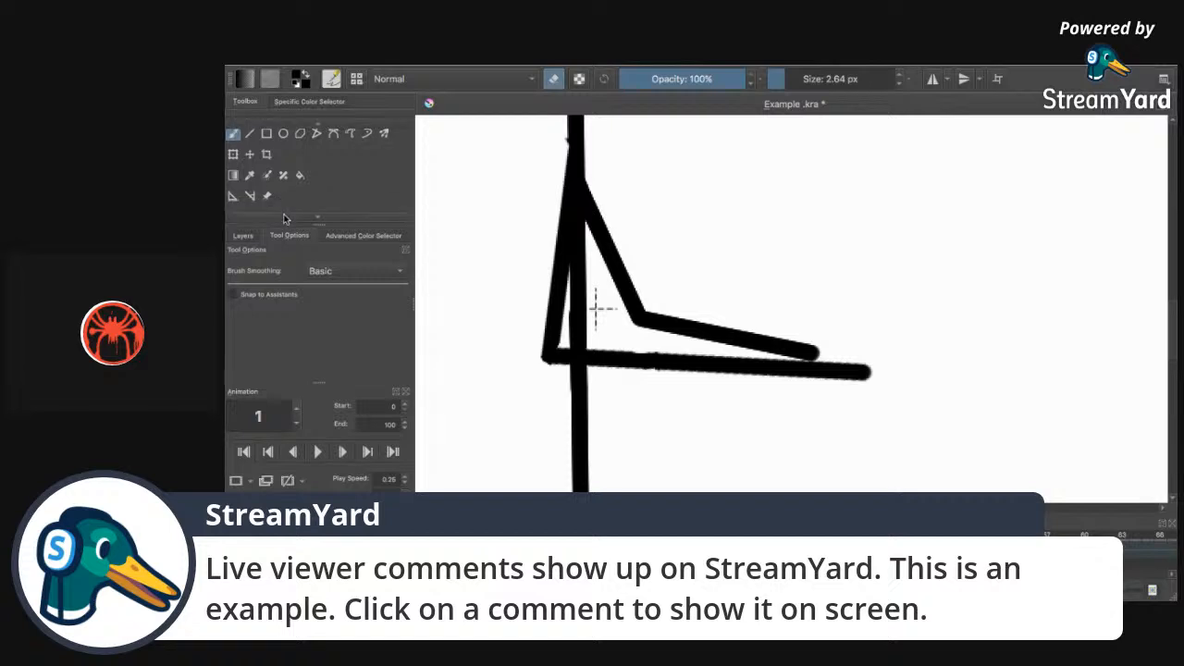
click(283, 192)
mouse_move(635, 342)
mouse_down()
mouse_move(585, 216)
mouse_move(586, 185)
mouse_move(604, 179)
mouse_move(796, 263)
mouse_move(831, 320)
mouse_move(826, 349)
mouse_move(805, 362)
mouse_move(628, 337)
mouse_up()
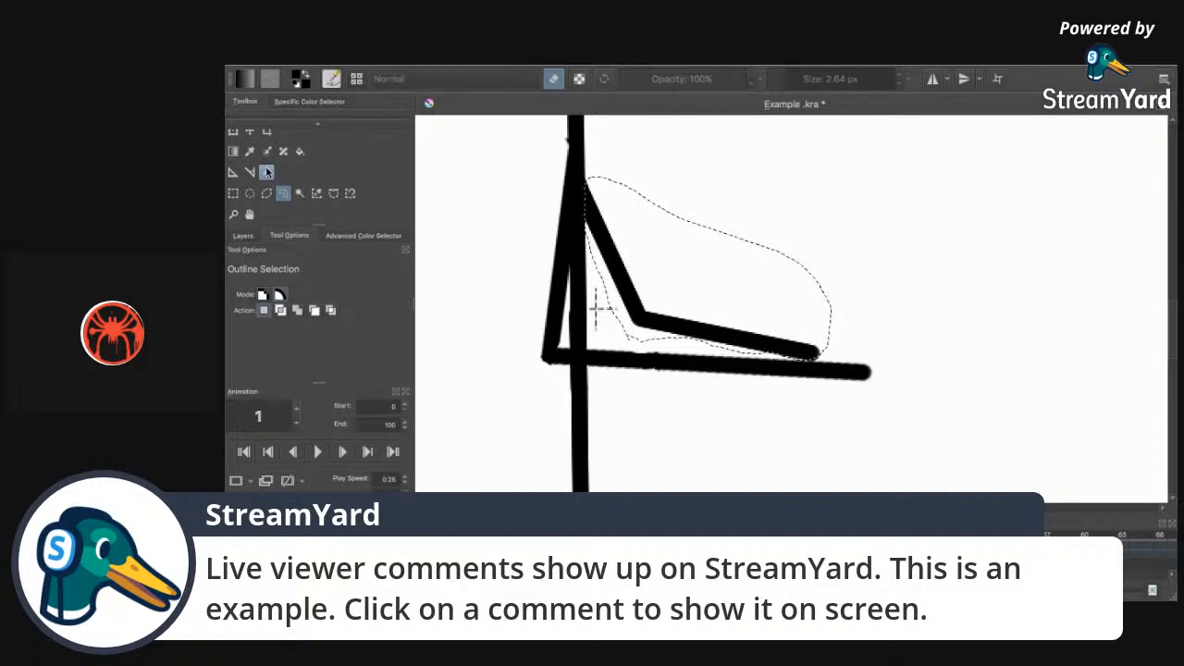
click(233, 131)
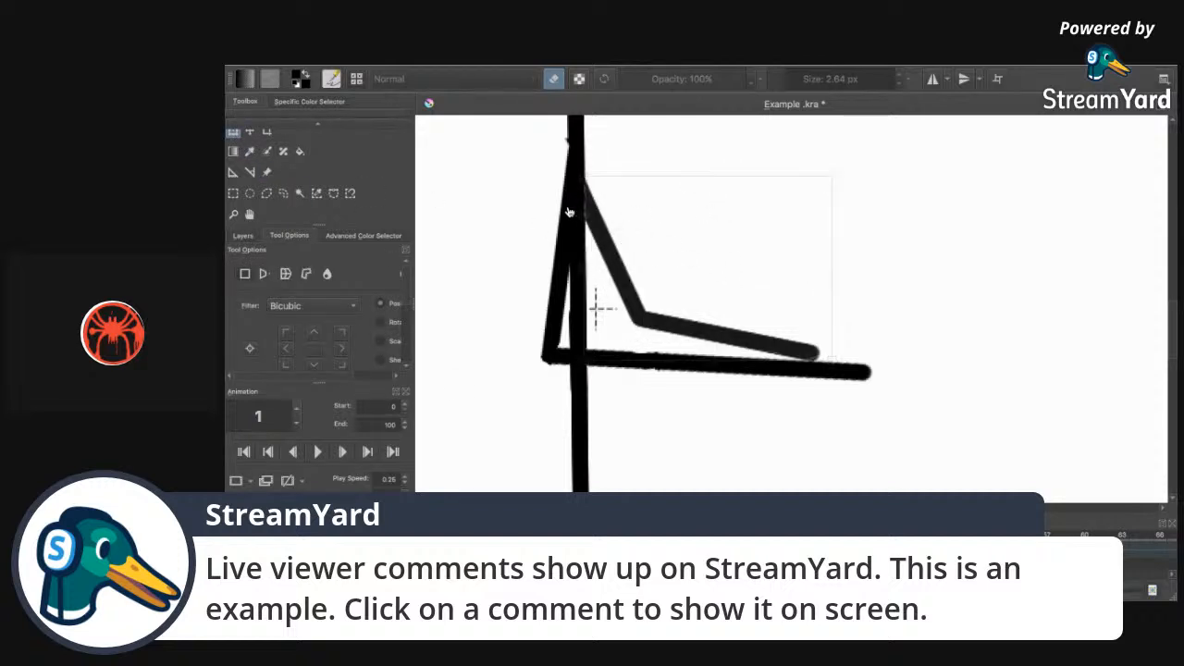
mouse_move(938, 250)
mouse_down()
mouse_move(933, 299)
mouse_move(911, 338)
mouse_up()
Compare against frame 0, undo the arm rotation, and turn on onion skins.
key(Left)
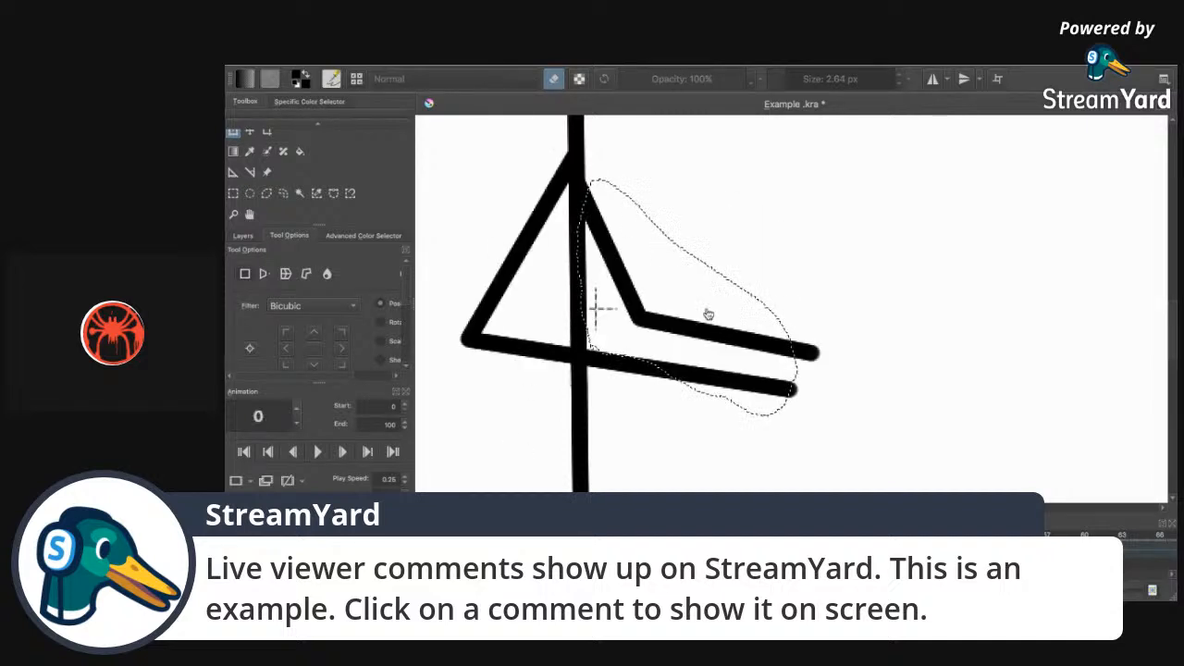
key(Right)
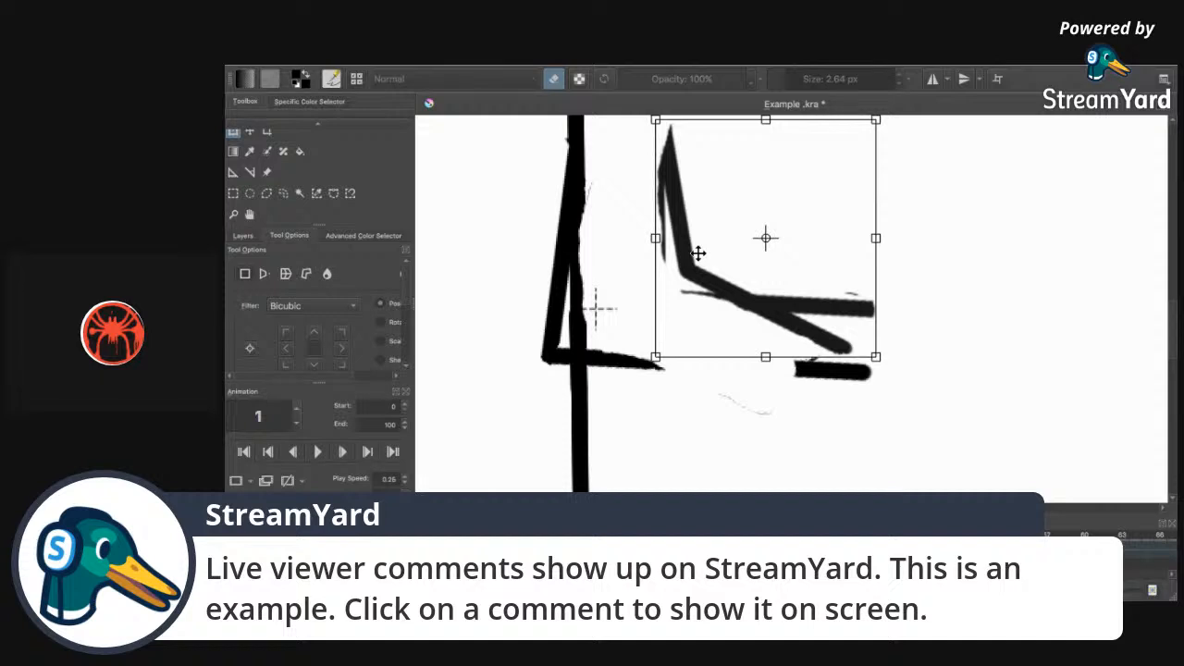
key(ctrl+z)
key(ctrl+z)
key(ctrl+z)
key(ctrl+z)
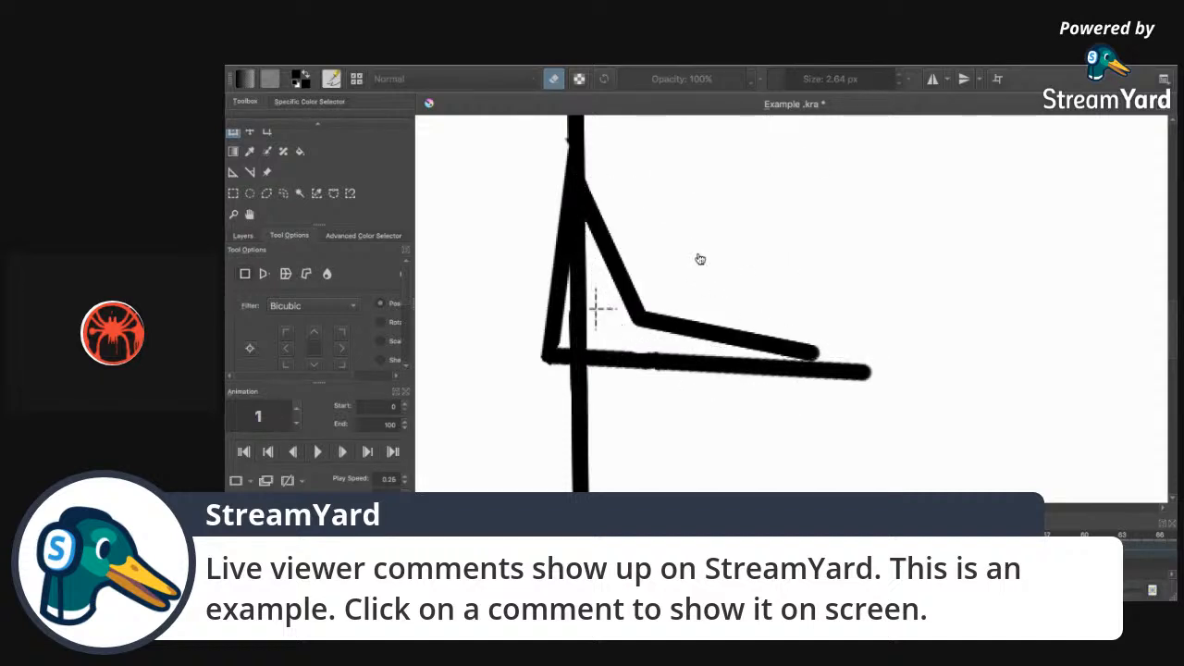
key(ctrl+shift+z)
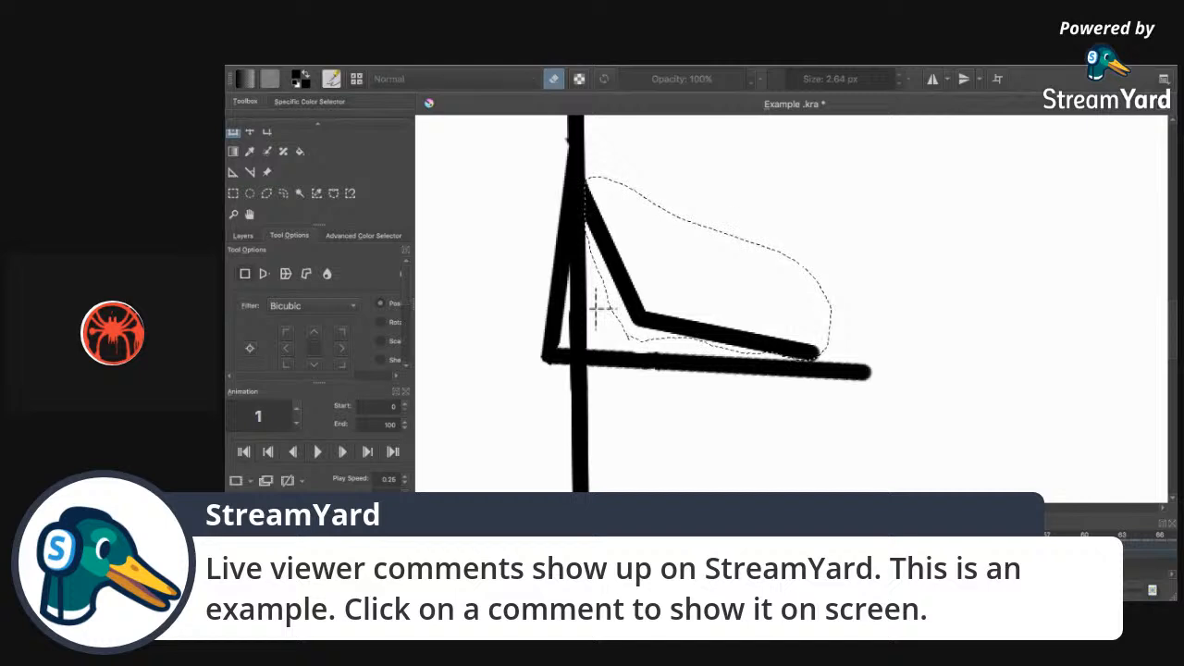
click(307, 552)
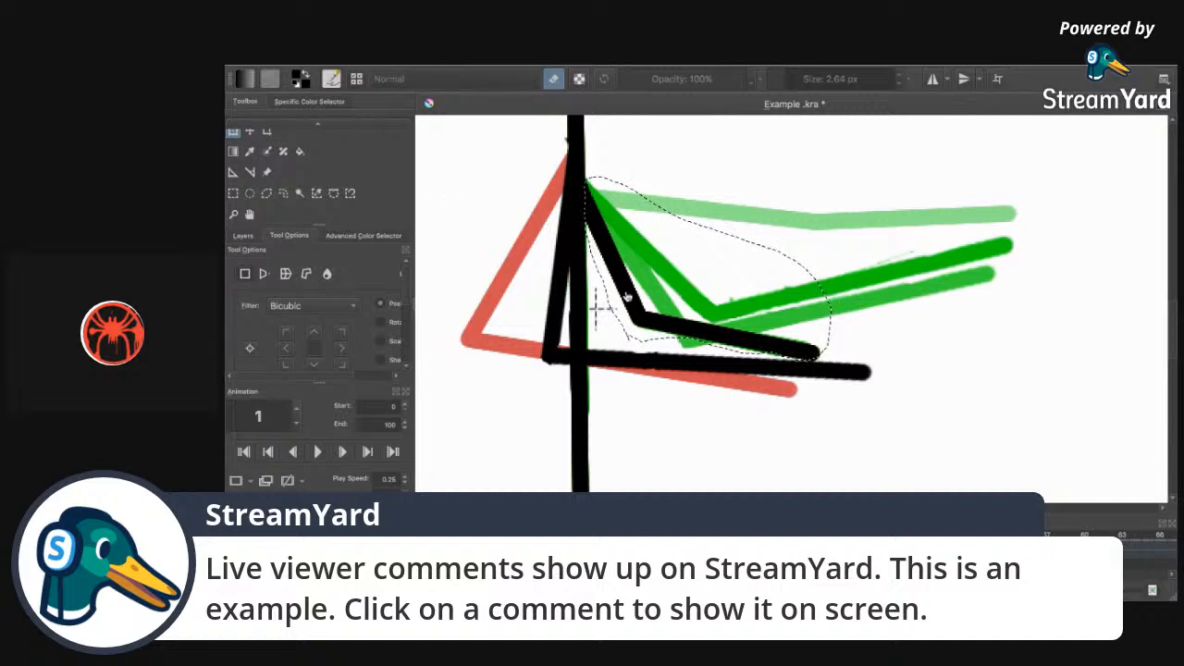
Rotate the lower black arm stroke downward and move it to the right.
key(ctrl+t)
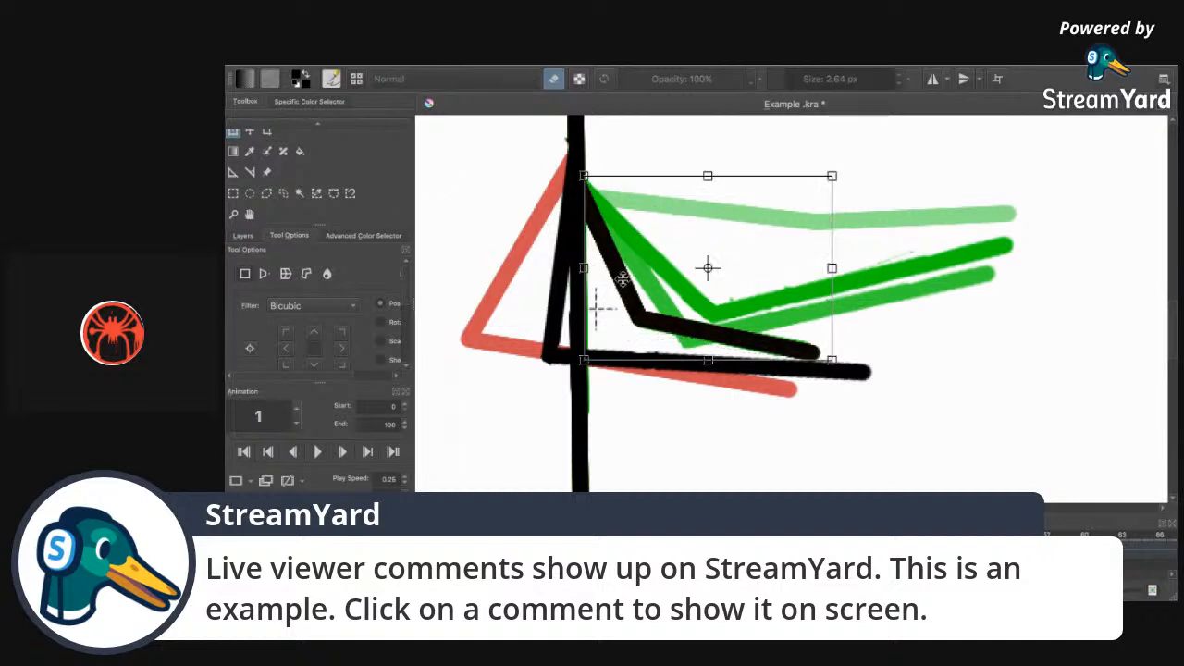
mouse_move(929, 292)
mouse_down()
mouse_move(888, 362)
mouse_move(827, 412)
mouse_move(861, 351)
mouse_move(806, 419)
mouse_move(827, 394)
mouse_up()
mouse_move(630, 368)
mouse_down()
mouse_move(916, 309)
mouse_move(914, 319)
mouse_up()
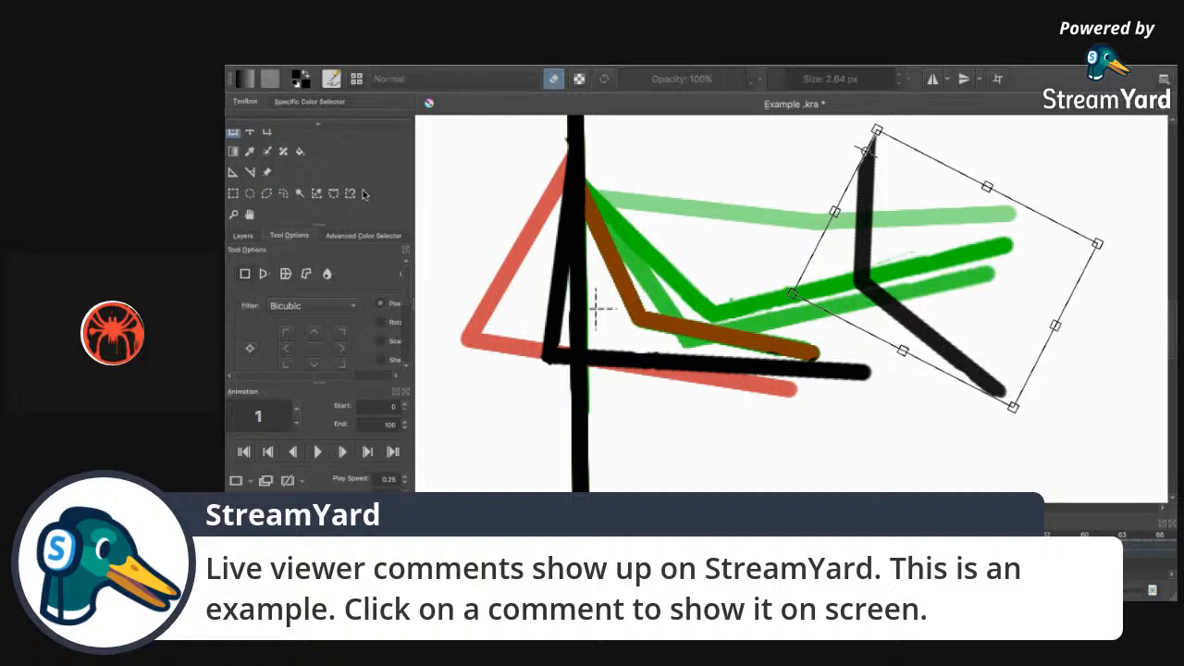
click(283, 193)
Reselect the black V stroke, rotate it clockwise a few degrees, and nudge it up.
click(883, 147)
mouse_move(890, 133)
mouse_down()
mouse_move(823, 226)
mouse_move(825, 269)
mouse_move(841, 289)
mouse_move(1012, 351)
mouse_move(986, 431)
mouse_move(870, 319)
mouse_move(846, 280)
mouse_up()
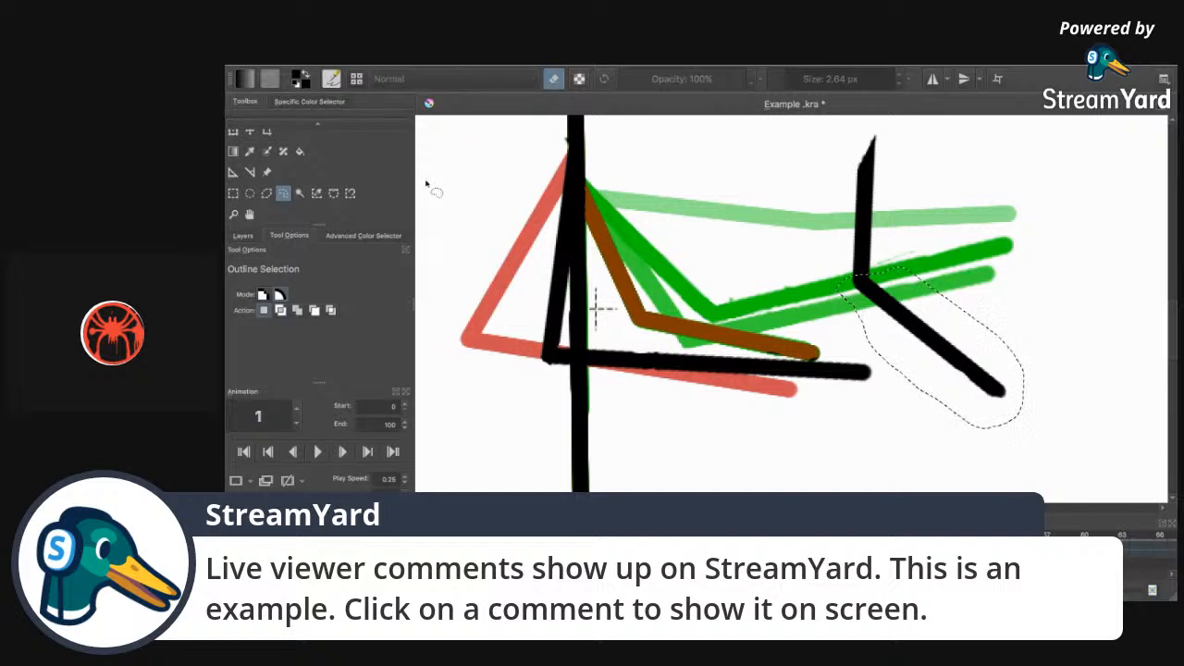
click(233, 131)
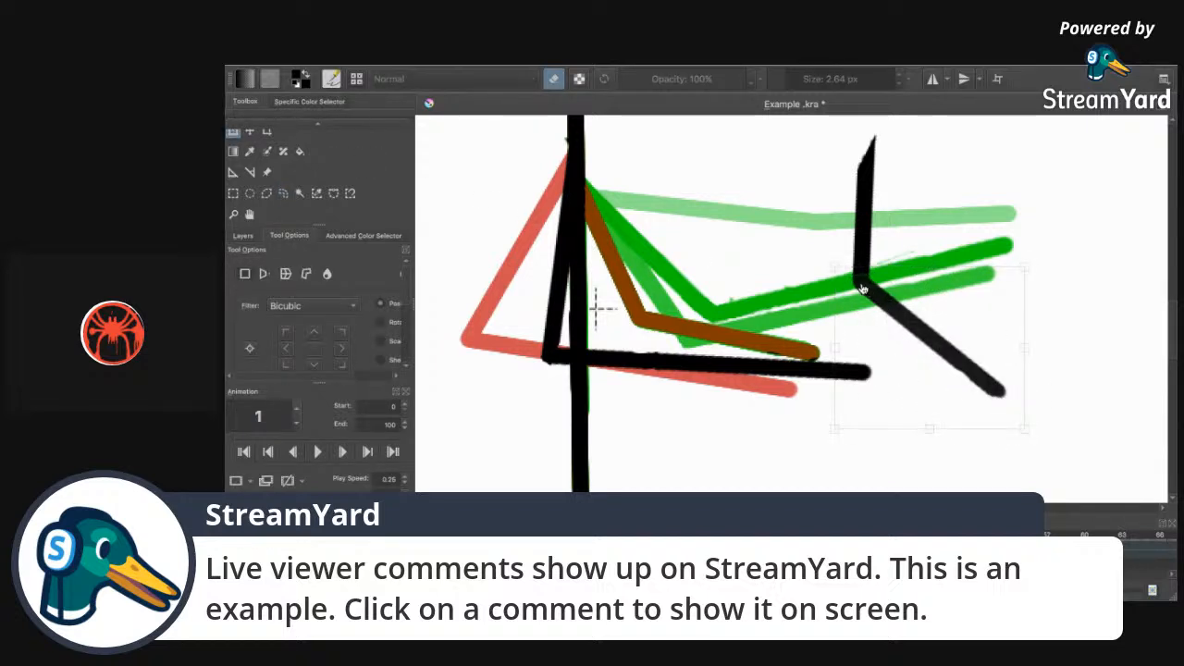
mouse_move(1079, 337)
mouse_down()
mouse_move(1100, 339)
mouse_move(1173, 214)
mouse_move(1142, 245)
mouse_up()
drag(1095, 296, 1095, 321)
drag(933, 299, 935, 294)
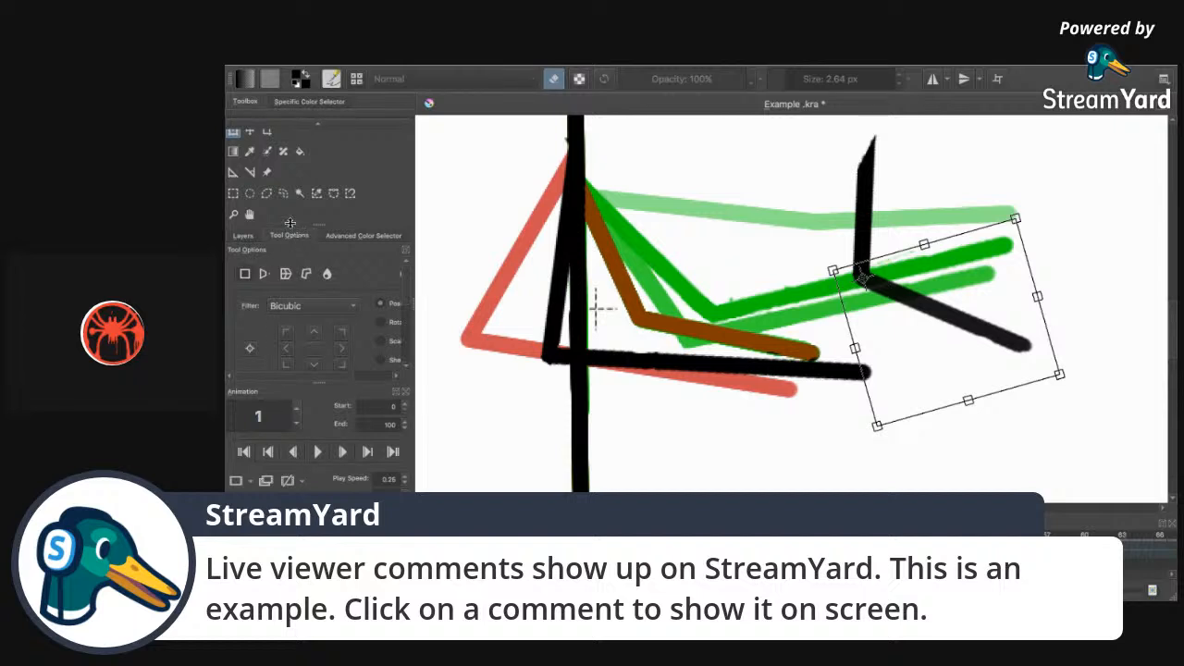
click(283, 192)
Move the V stroke left back onto the shoulder and deselect.
mouse_move(891, 130)
mouse_down()
mouse_move(846, 162)
mouse_move(829, 254)
mouse_move(841, 301)
mouse_move(989, 370)
mouse_move(1068, 375)
mouse_move(1052, 305)
mouse_move(964, 247)
mouse_move(911, 181)
mouse_up()
click(234, 133)
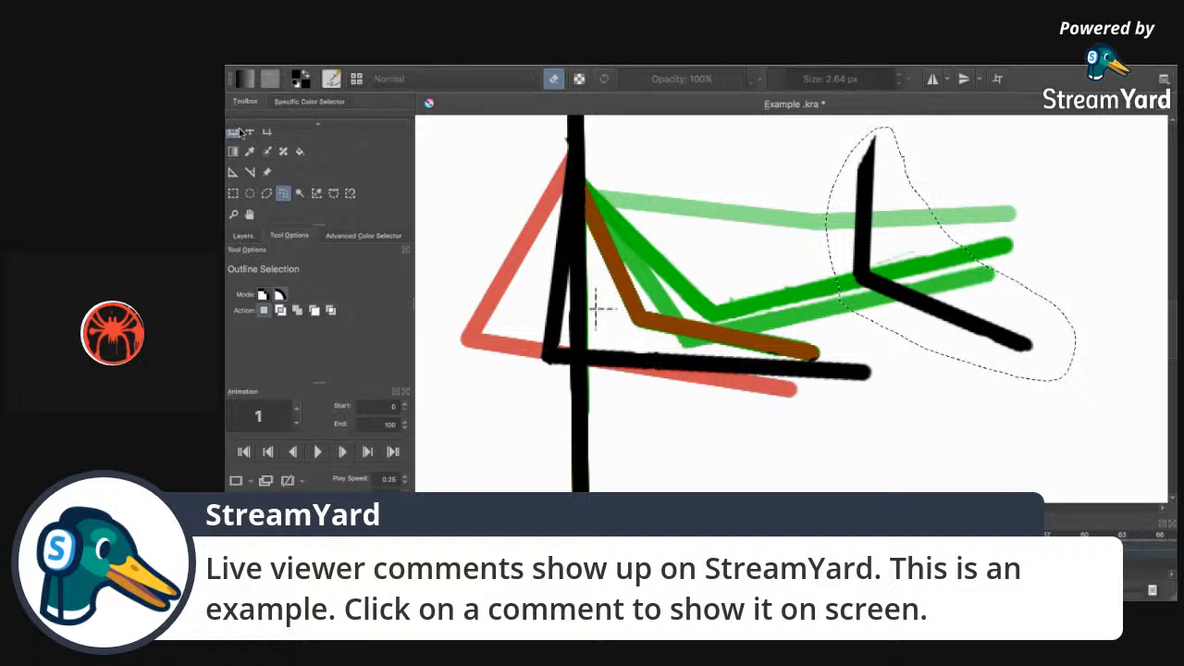
mouse_move(865, 290)
mouse_down()
mouse_move(565, 322)
mouse_move(592, 312)
mouse_move(579, 335)
mouse_up()
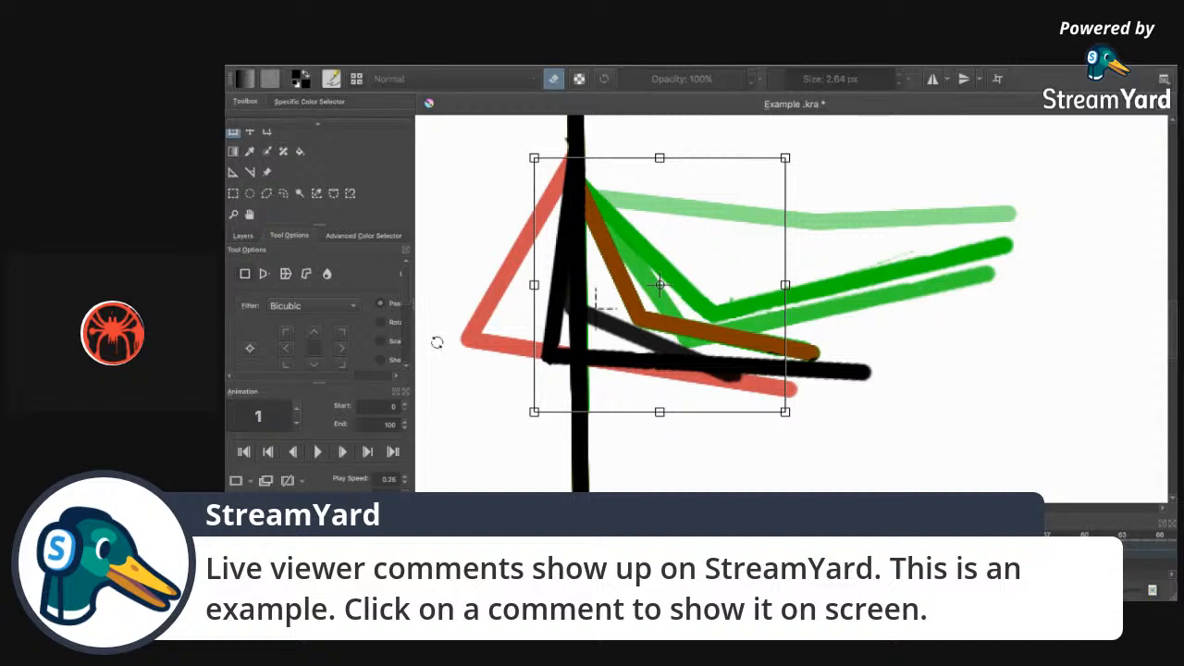
click(283, 193)
click(445, 215)
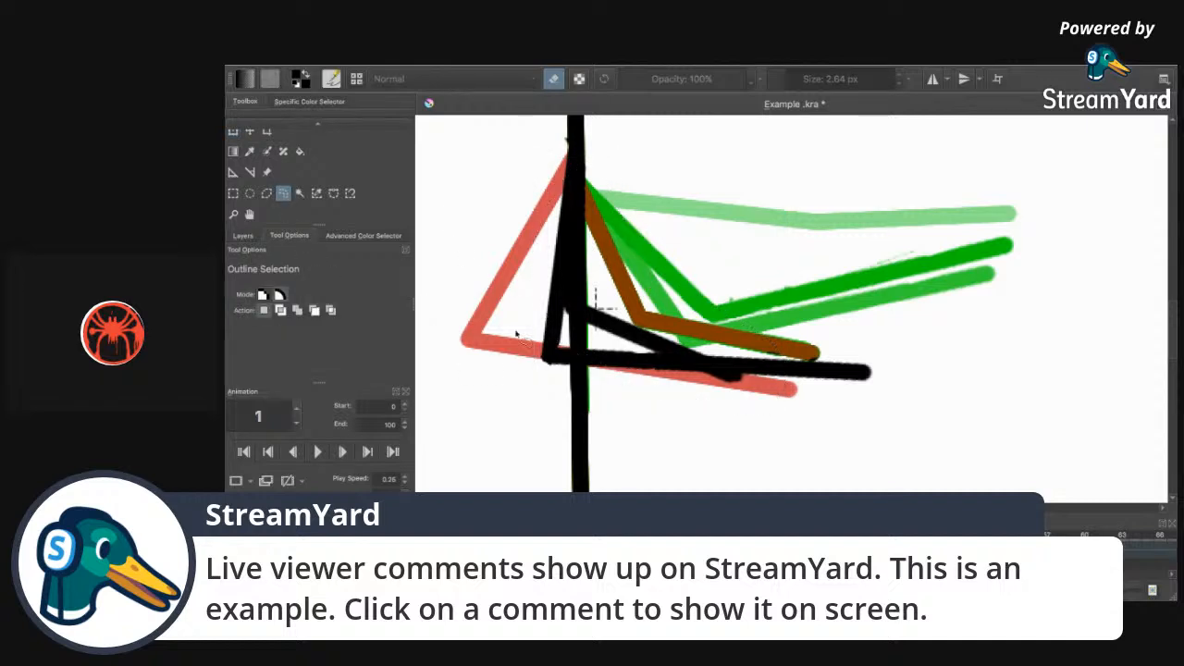
On frame 2, set up the Polyline tool with eraser off and 12.50 px brush size.
key(Right)
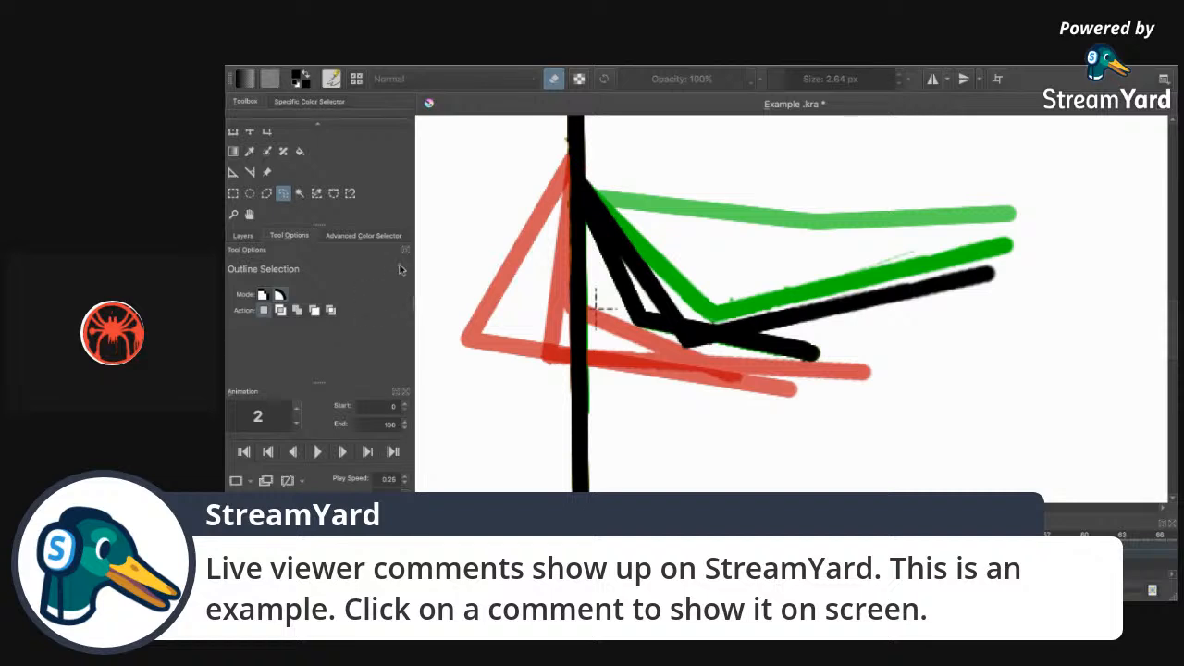
key(Left)
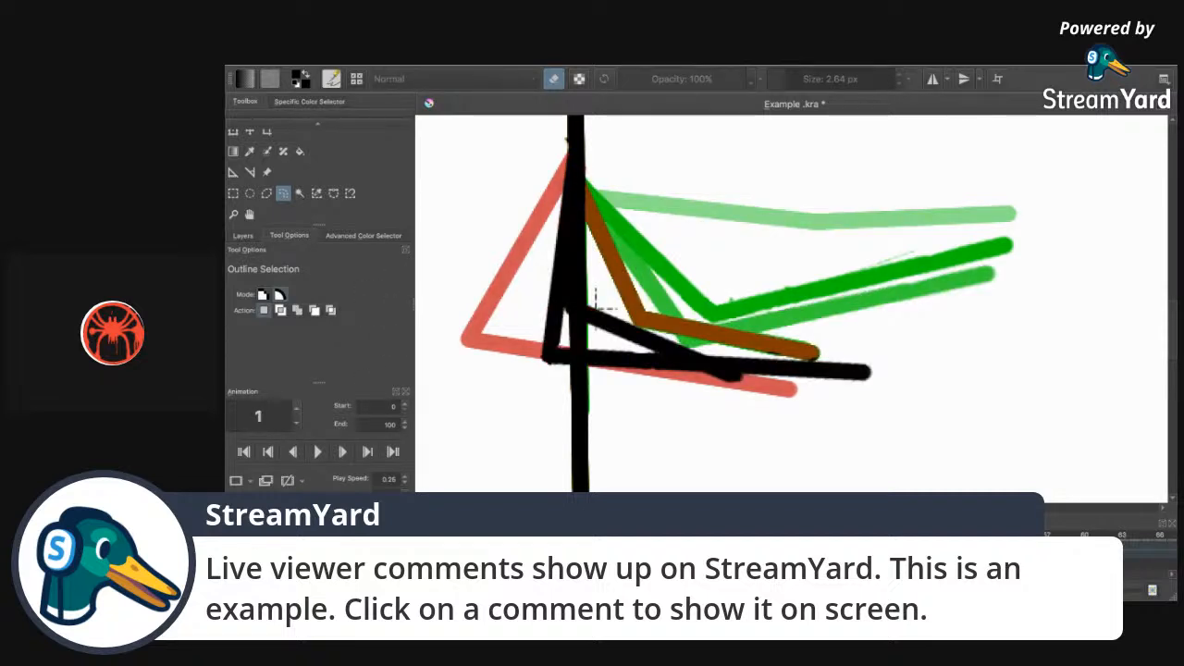
key(Right)
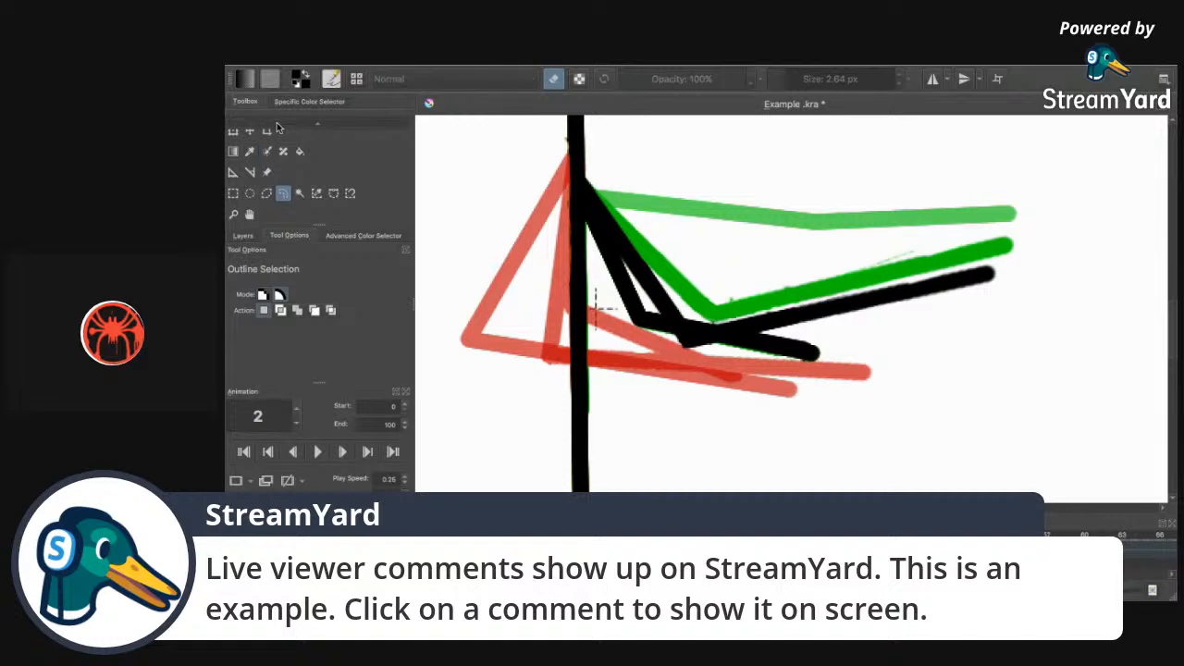
click(334, 146)
click(553, 78)
drag(788, 81, 796, 82)
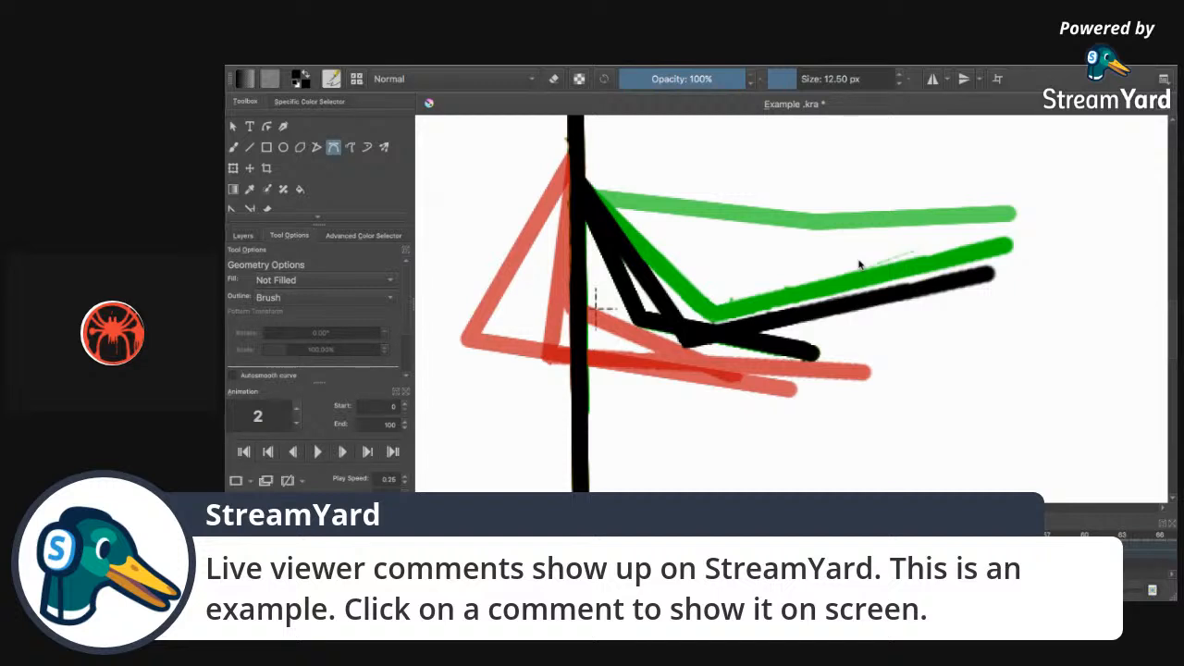
click(576, 165)
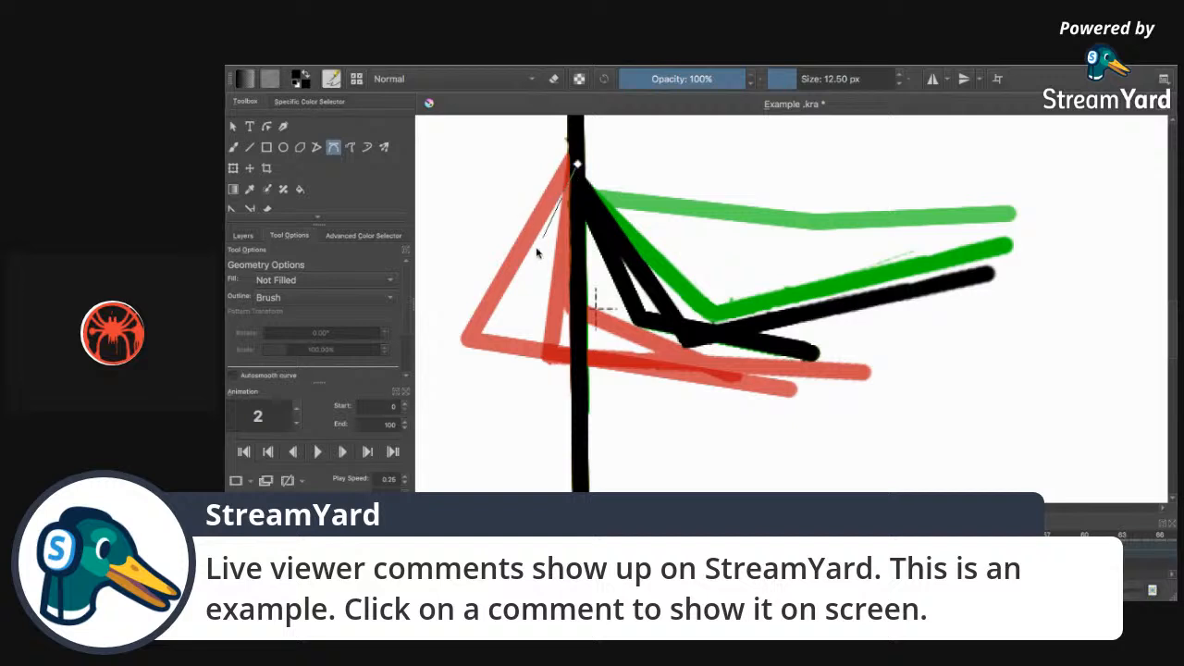
click(469, 338)
double_click(683, 374)
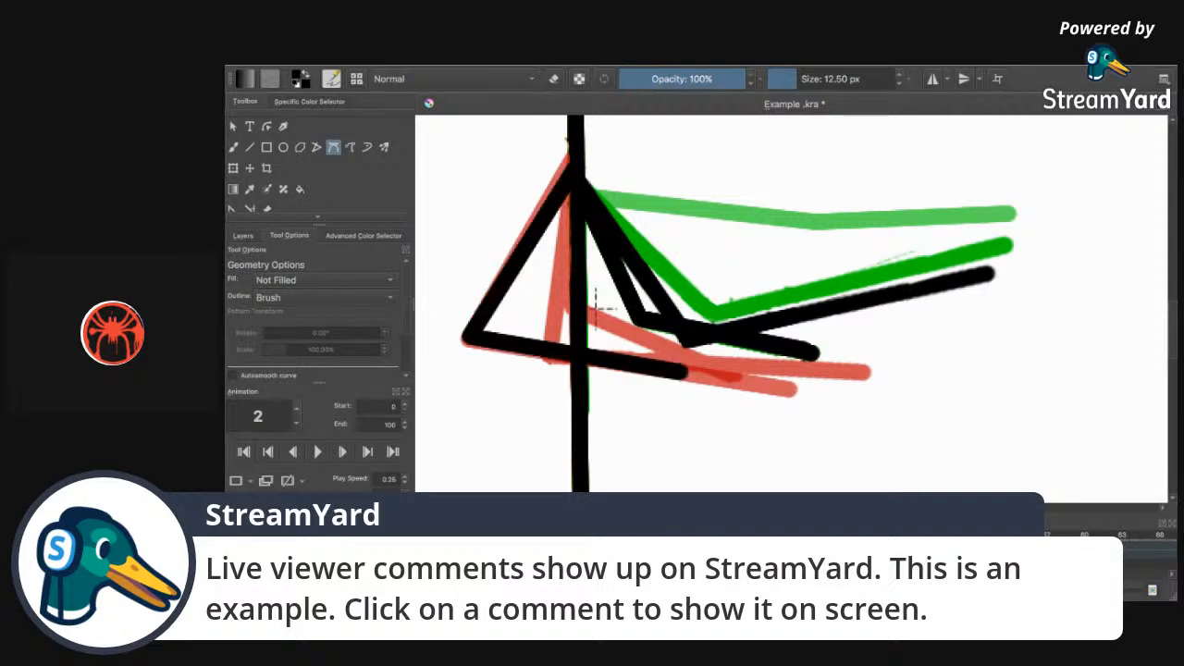
key(Left)
key(Left)
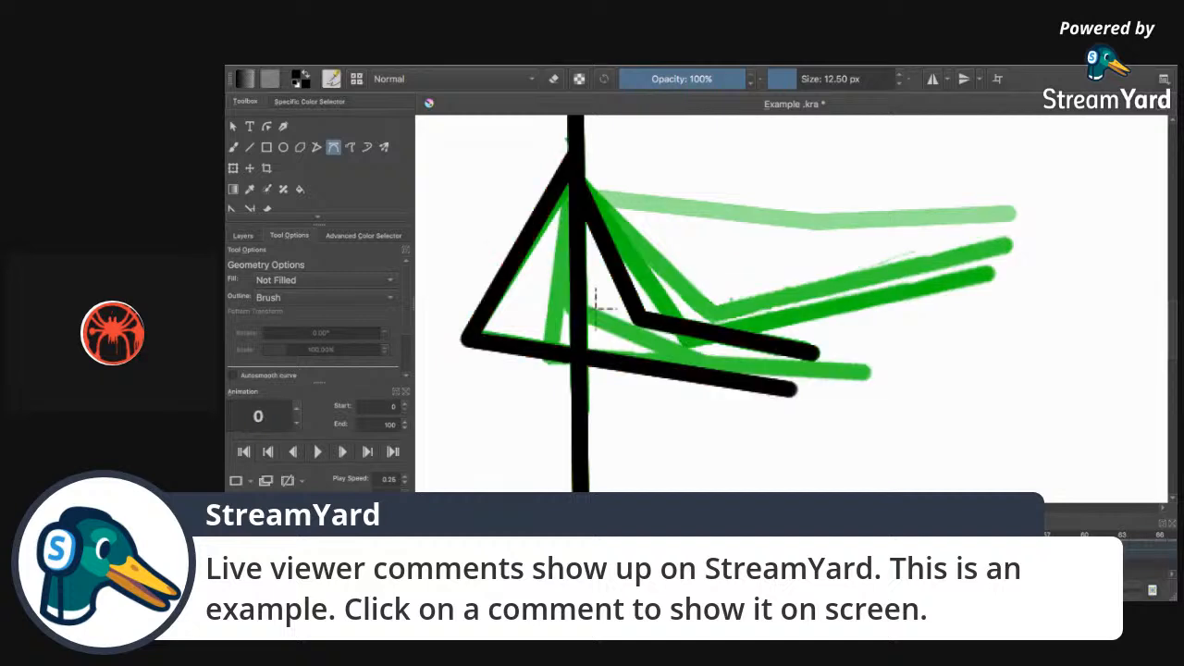
key(Right)
key(Right)
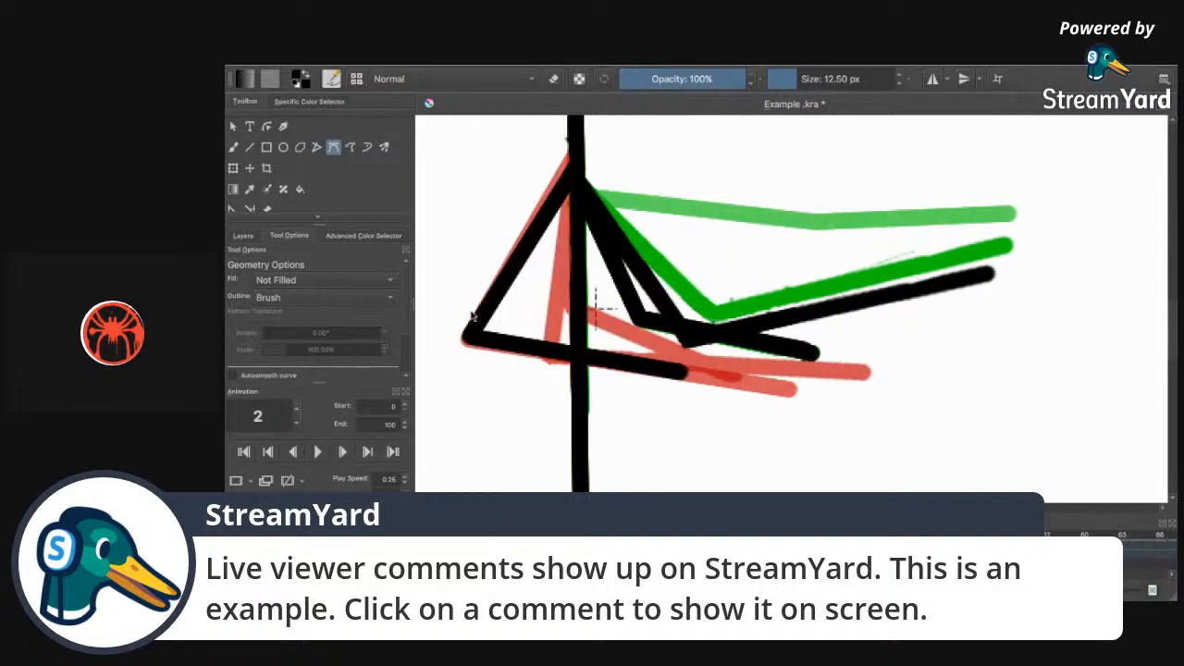
Erase frame 2's stray lower black stroke with the freehand eraser, finishing at 3.32 px.
click(233, 146)
click(554, 78)
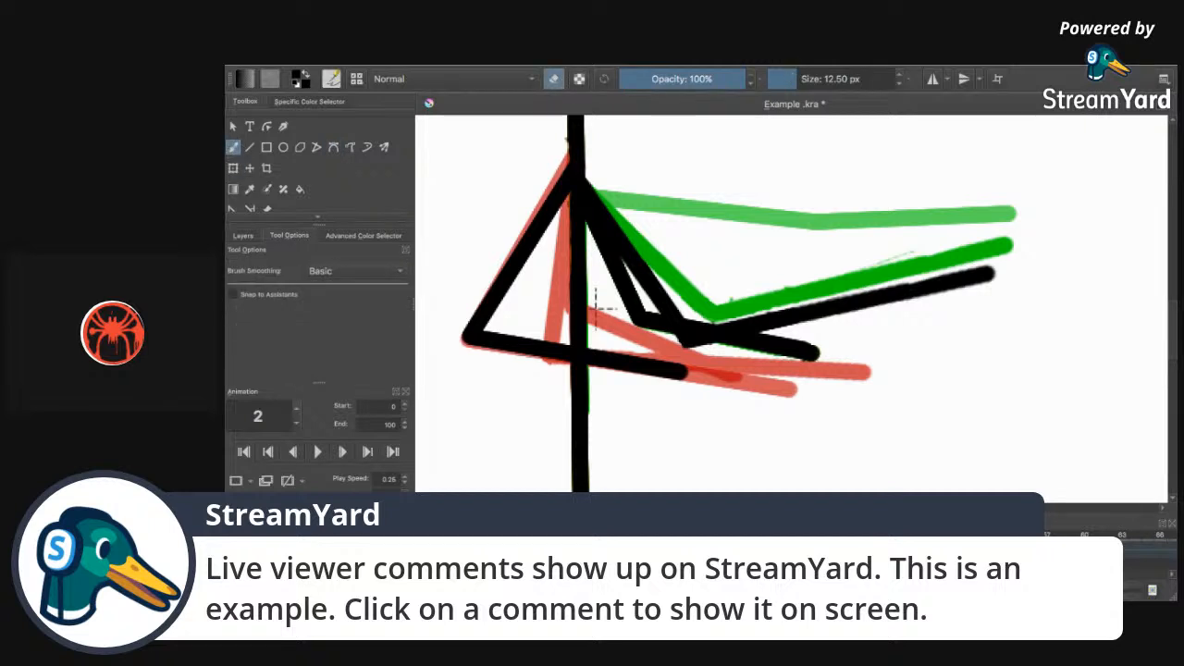
mouse_move(621, 319)
mouse_down()
mouse_move(642, 309)
mouse_move(594, 247)
mouse_move(615, 264)
mouse_up()
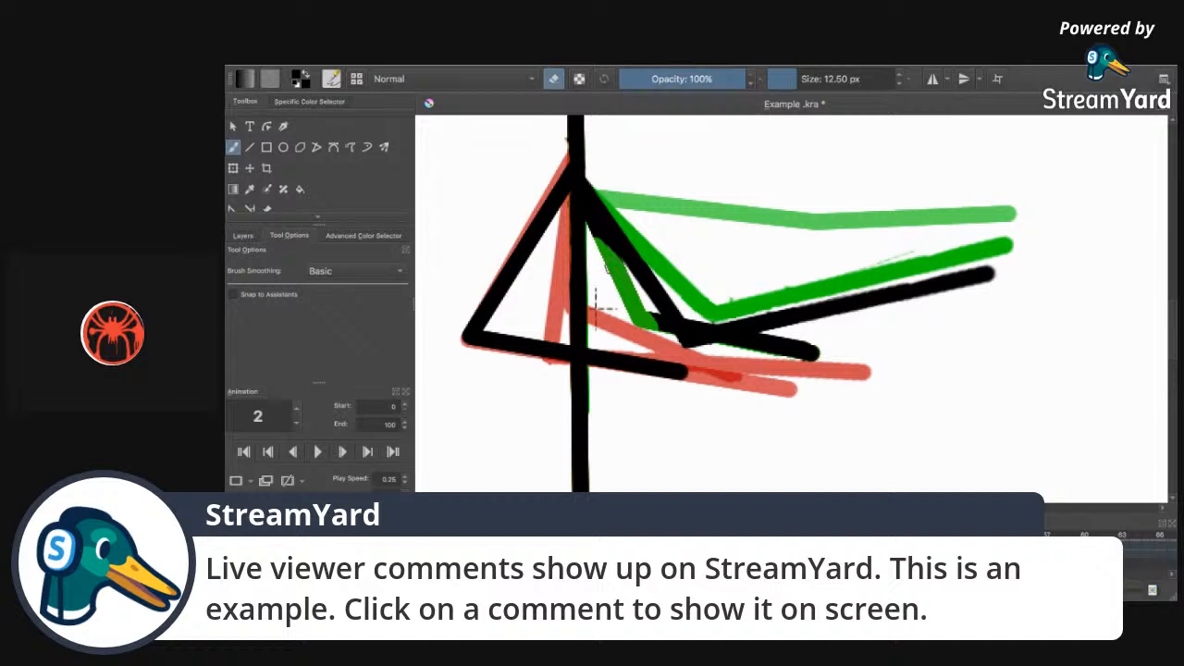
mouse_move(655, 321)
mouse_down()
mouse_move(661, 331)
mouse_move(663, 317)
mouse_up()
click(784, 81)
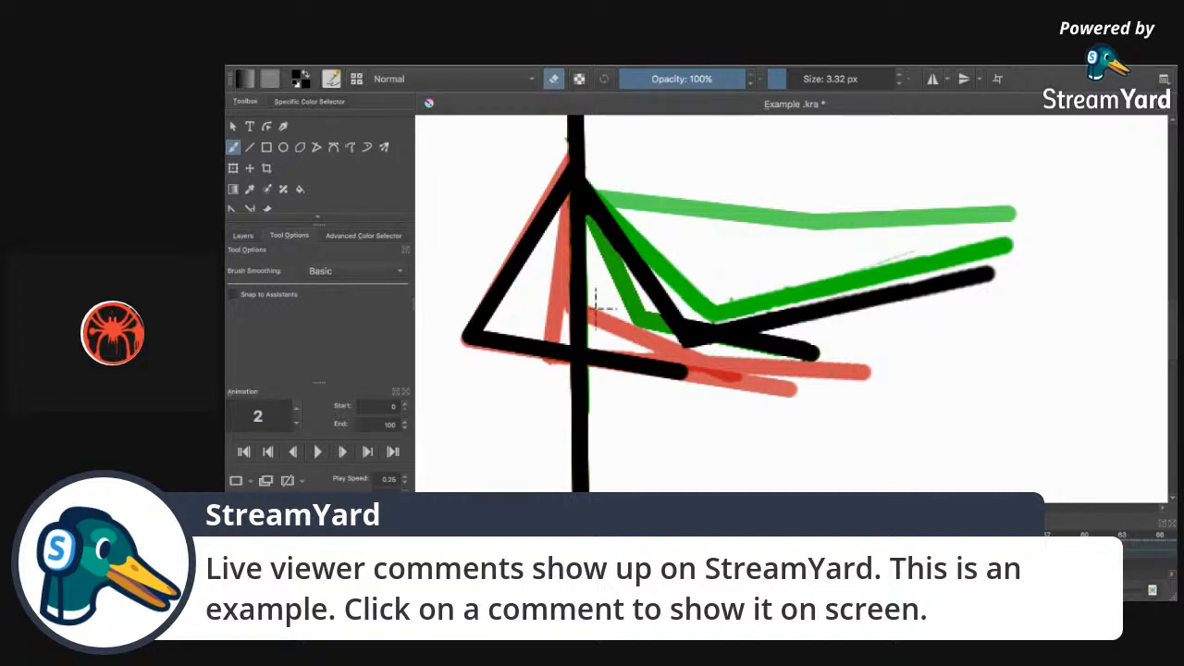
mouse_move(804, 361)
mouse_down()
mouse_move(828, 350)
mouse_move(766, 346)
mouse_move(778, 339)
mouse_move(738, 352)
mouse_move(773, 334)
mouse_move(724, 345)
mouse_move(760, 337)
mouse_up()
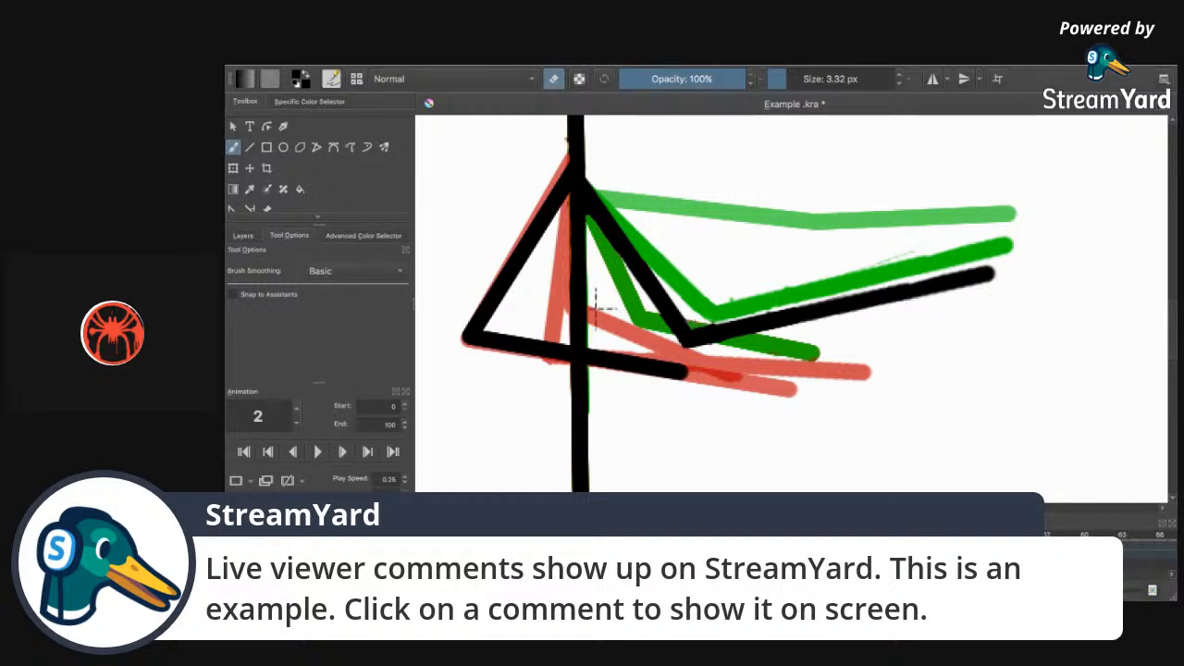
key(Right)
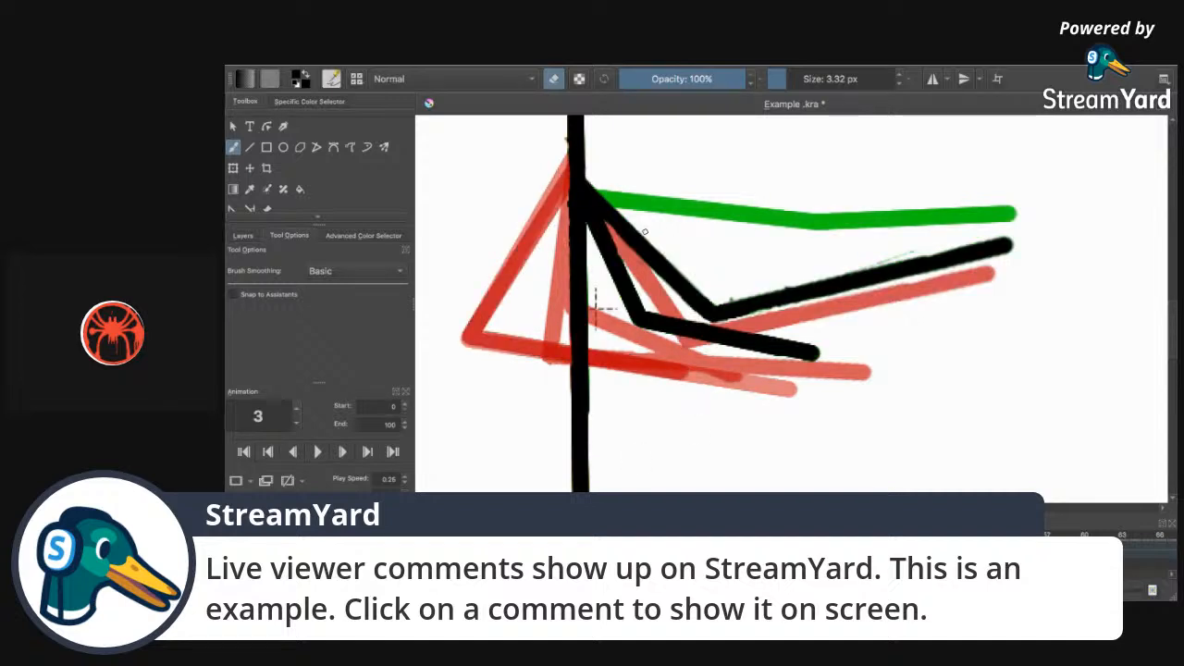
Erase frame 3's lower black arm stroke and its leftover patches with a ~14 px then 3.32 px eraser.
key(Left)
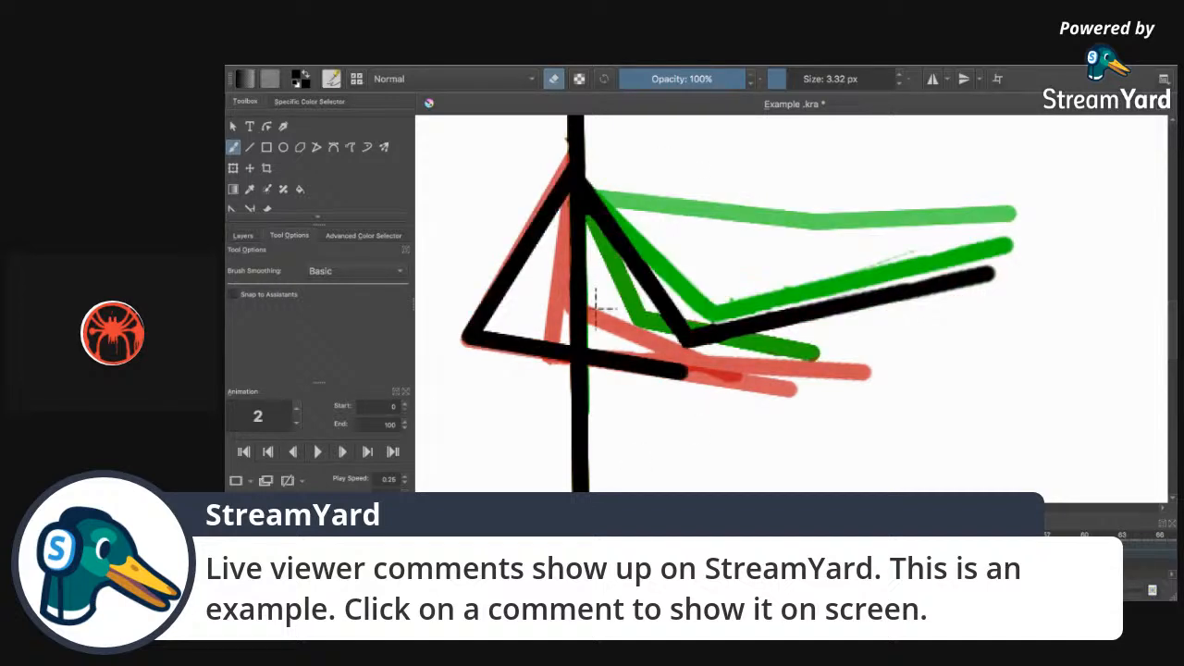
key(Right)
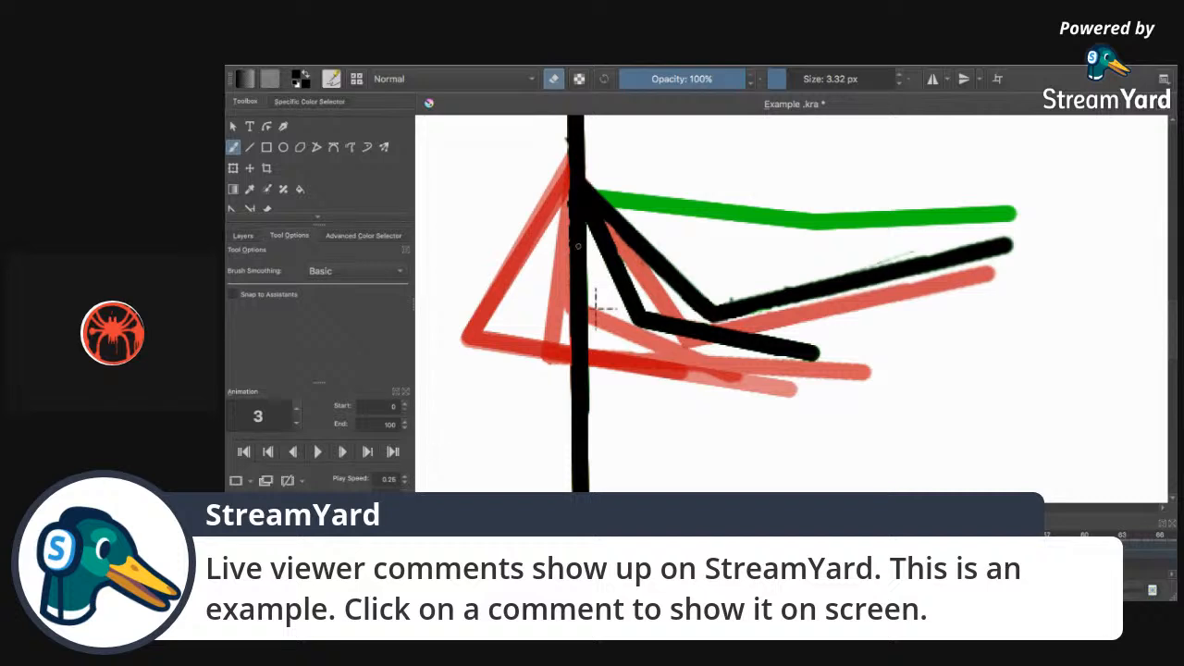
click(795, 80)
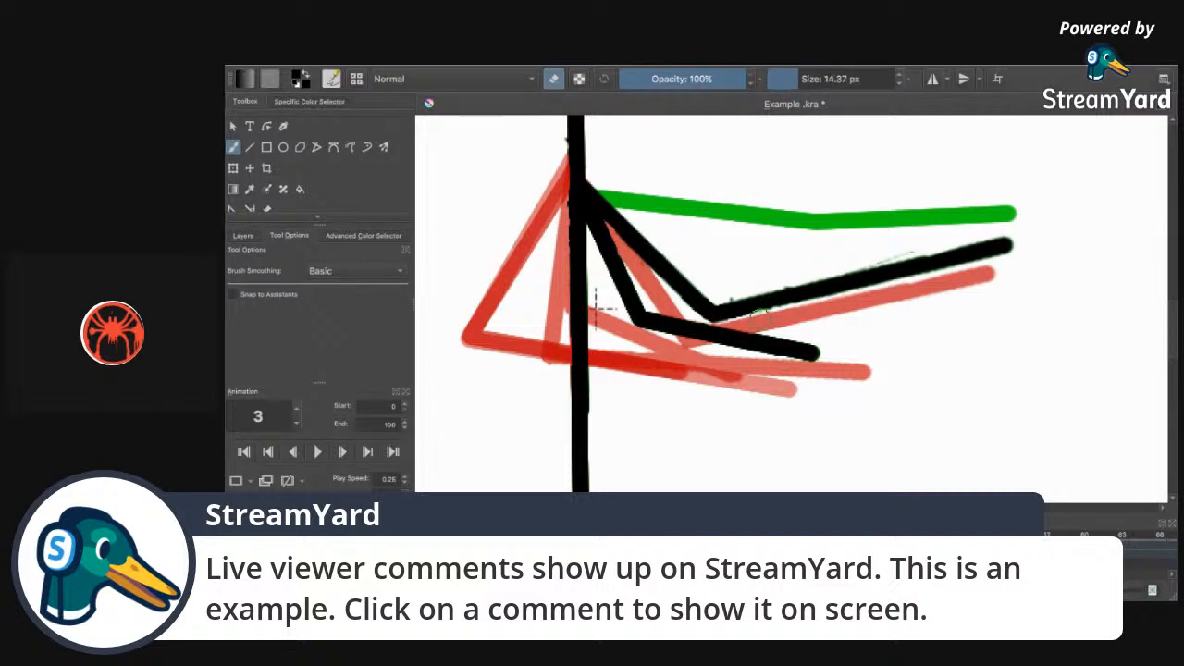
mouse_move(782, 344)
mouse_down()
mouse_move(674, 326)
mouse_move(680, 342)
mouse_move(626, 296)
mouse_move(612, 259)
mouse_move(629, 278)
mouse_move(601, 233)
mouse_up()
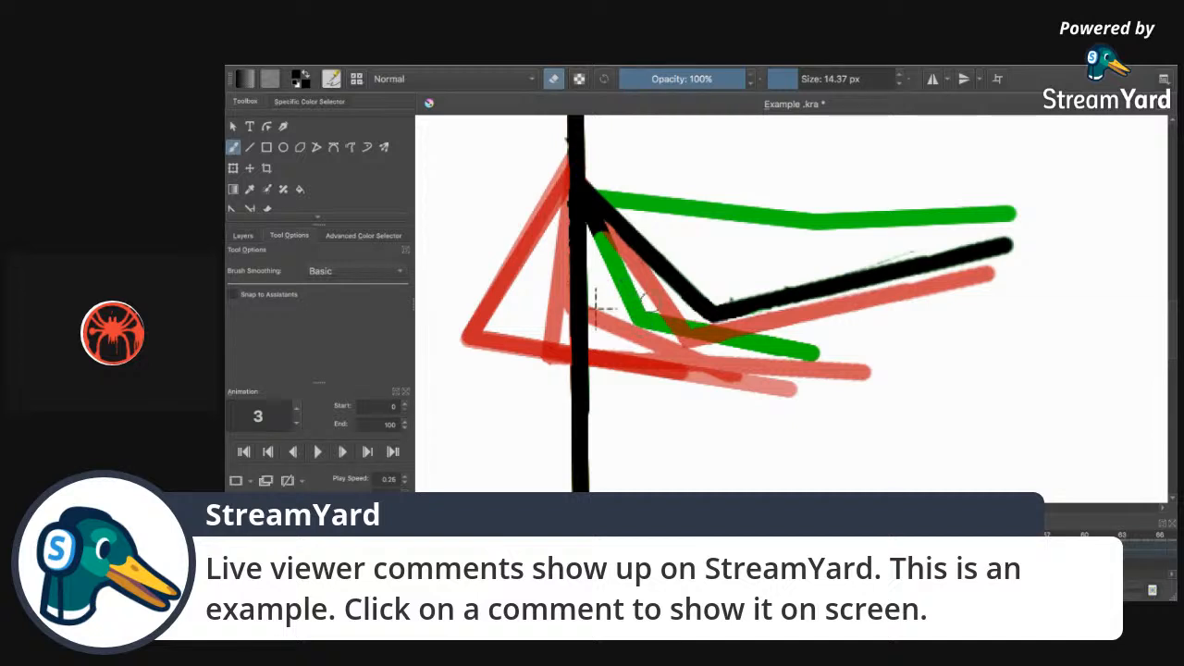
drag(795, 80, 786, 79)
drag(600, 233, 603, 223)
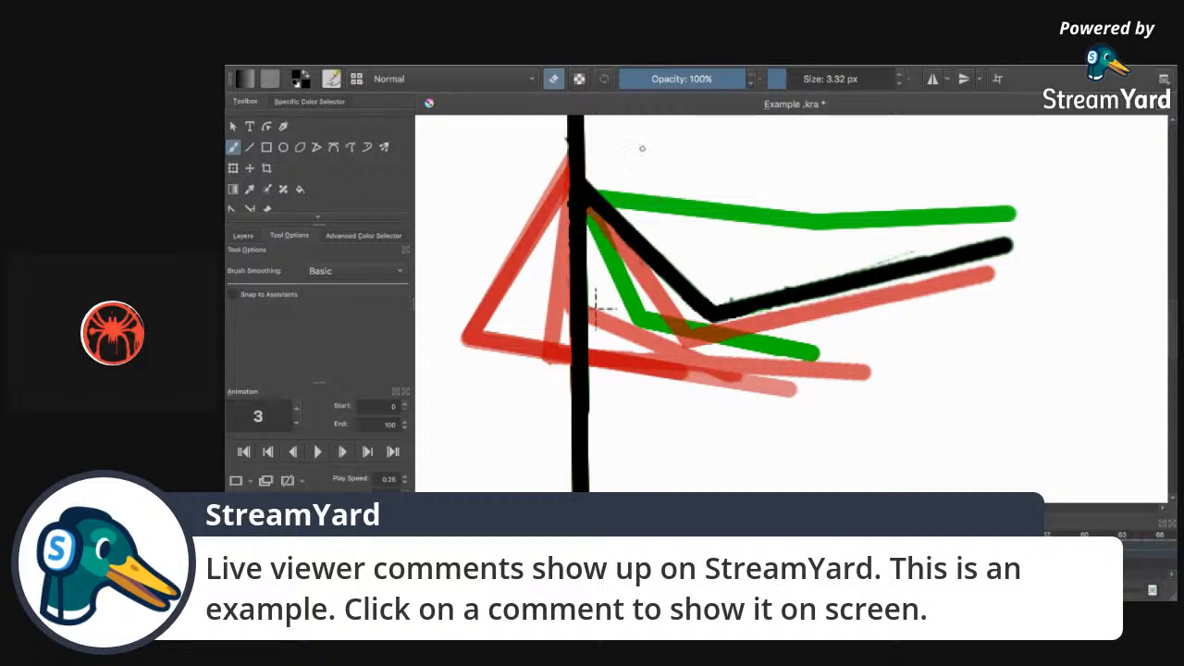
Turn eraser mode off, enlarge the brush to 12.50 px, and pick the Polyline tool.
click(555, 80)
mouse_move(788, 80)
mouse_down()
mouse_move(801, 82)
mouse_move(792, 85)
mouse_up()
click(332, 148)
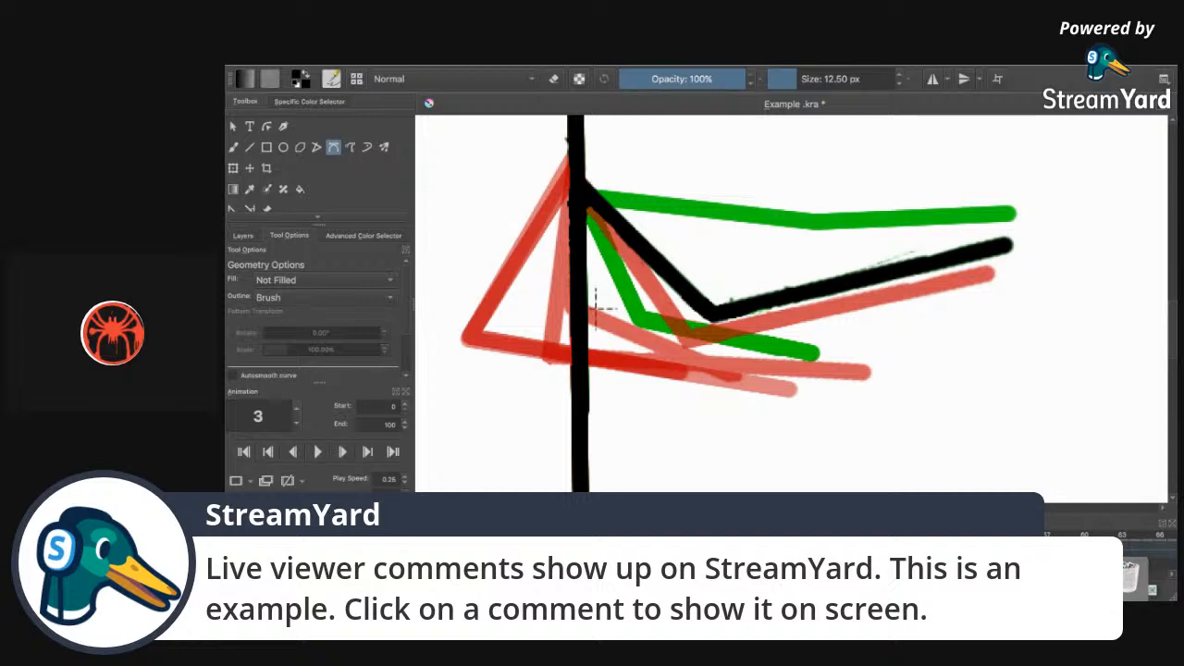
Switch over to the StreamYard broadcast in Chrome.
click(601, 578)
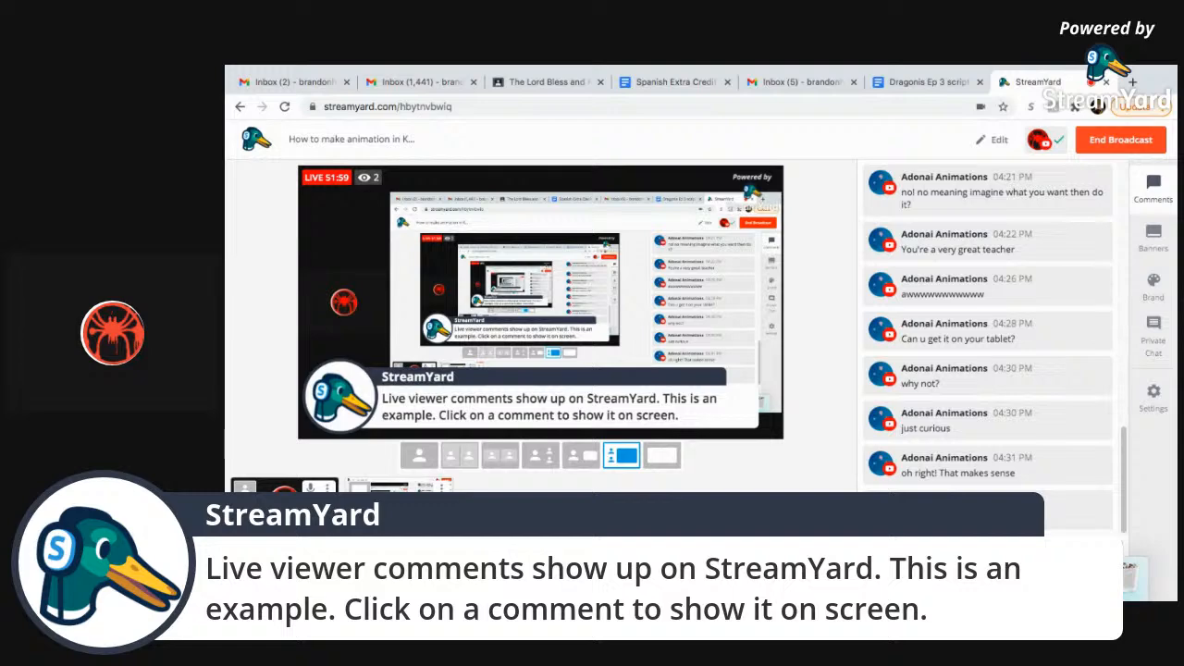
Switch back from StreamYard to Krita's frame 3.
key(super+Tab)
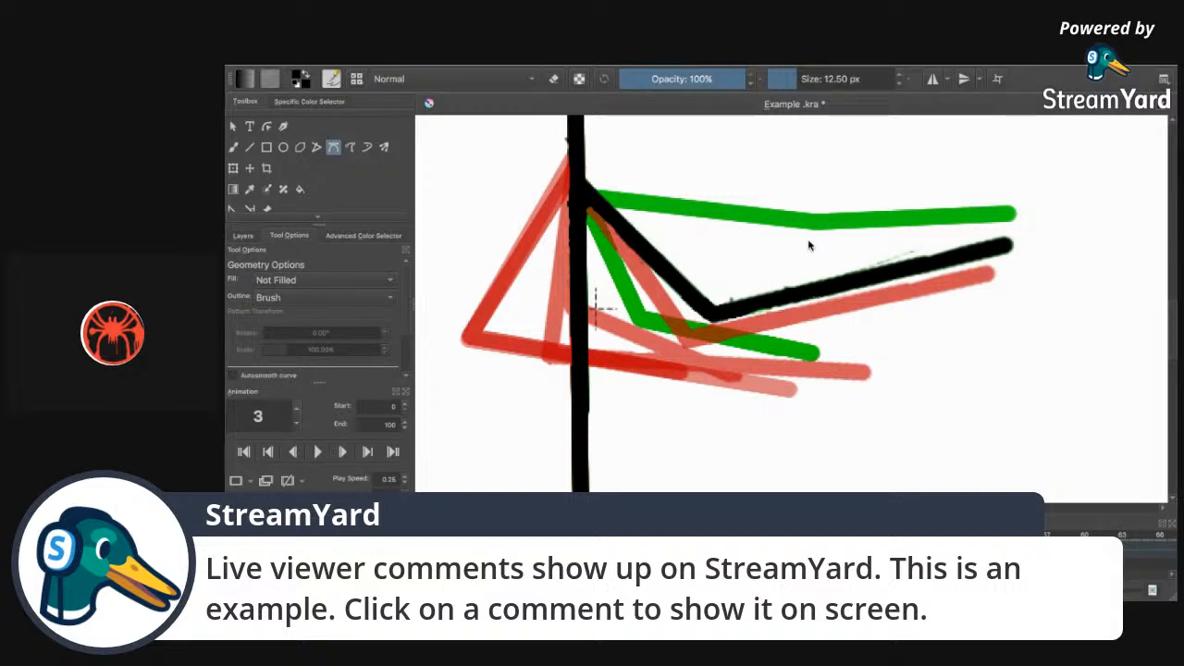
Zoom in and trace a black polyline triangle arm over frame 3's red ghost, then switch to StreamYard.
click(575, 173)
key(super+plus)
drag(868, 508, 827, 507)
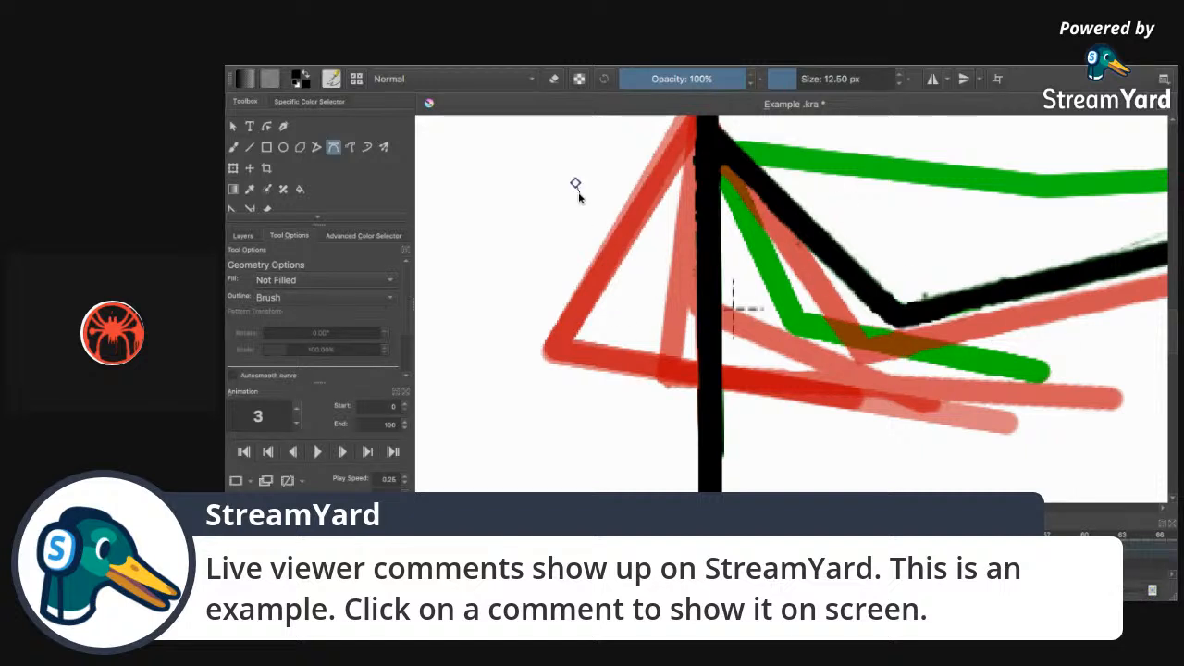
scroll(1175, 323, up, 2)
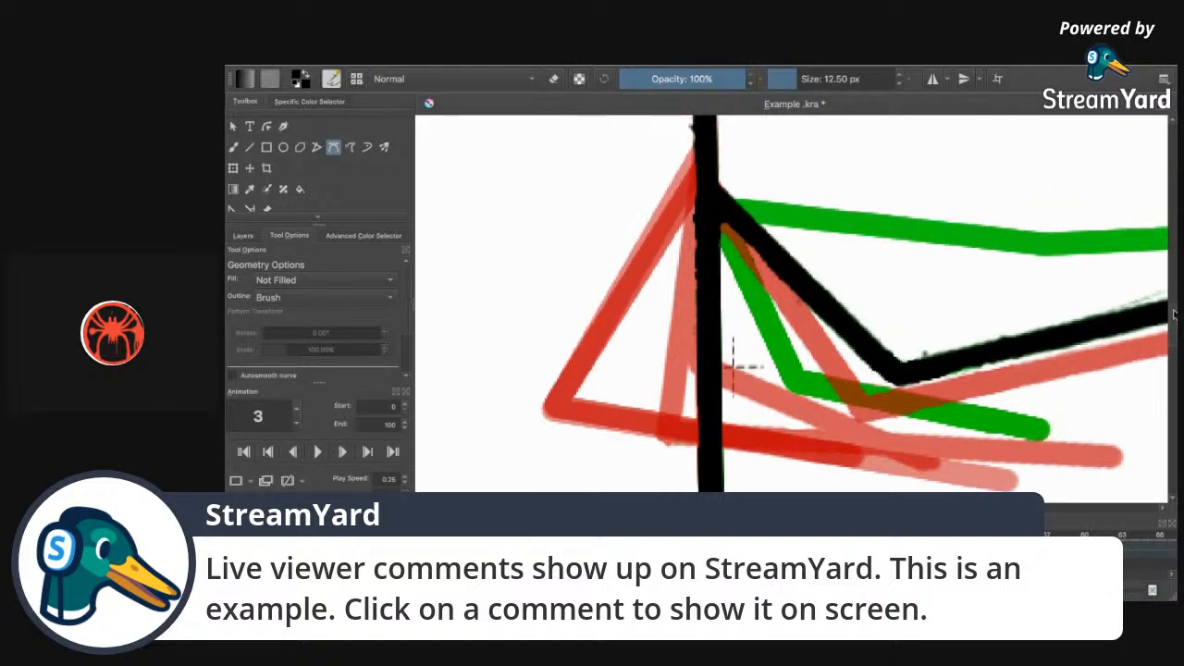
click(702, 170)
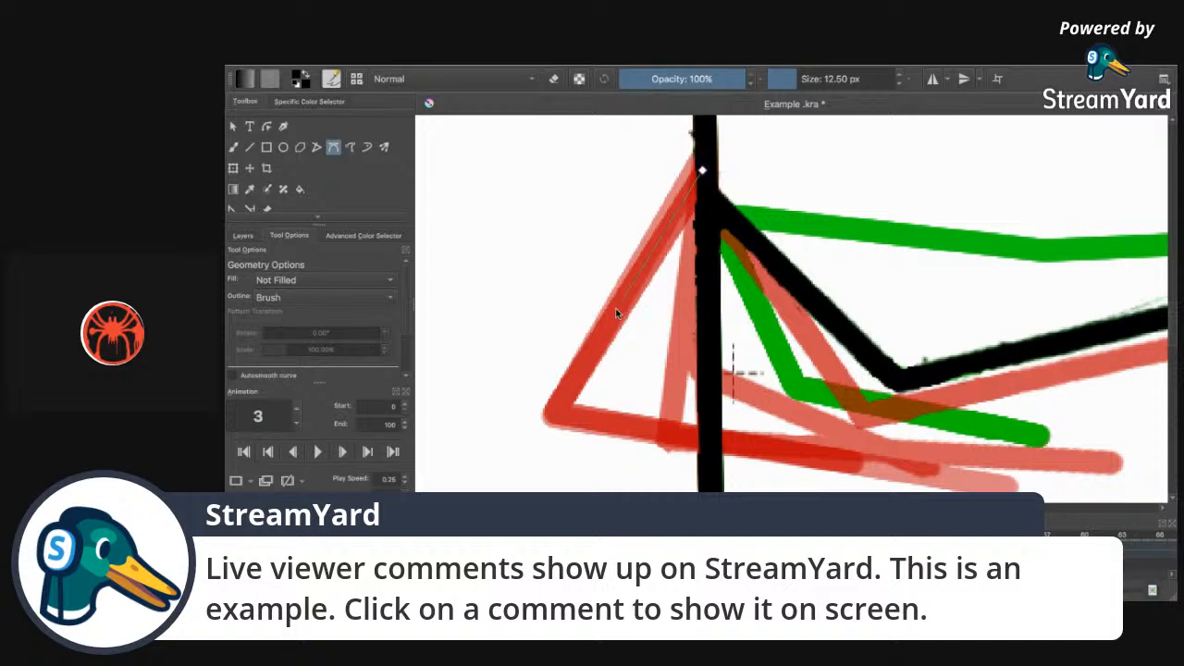
click(556, 409)
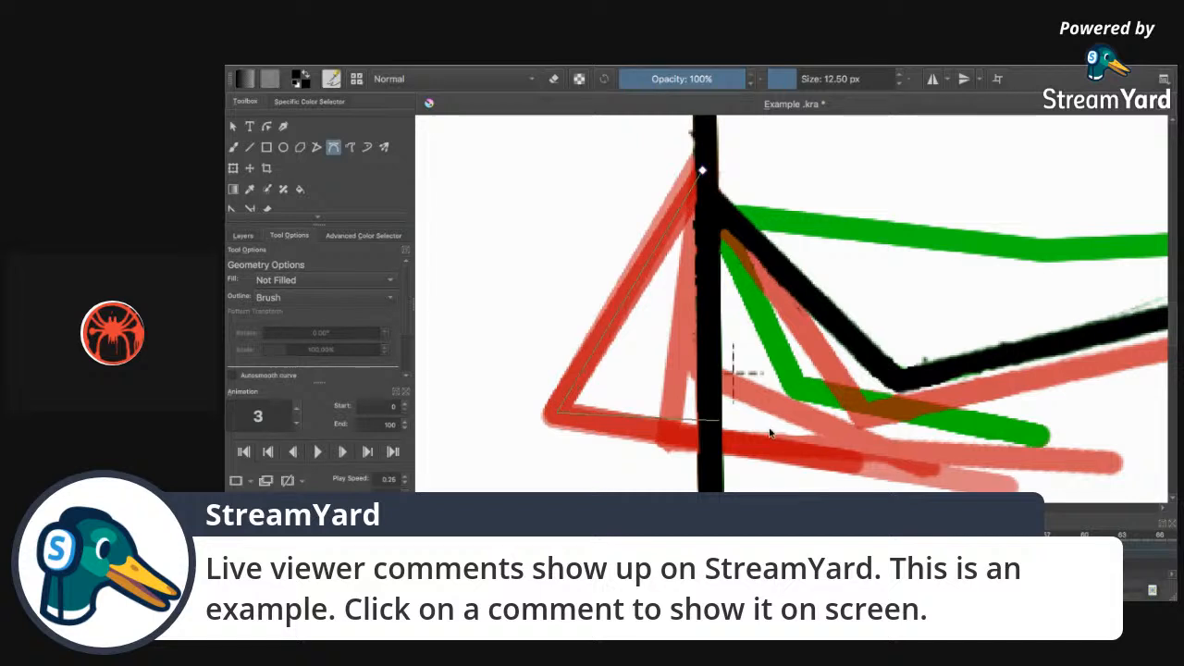
double_click(860, 467)
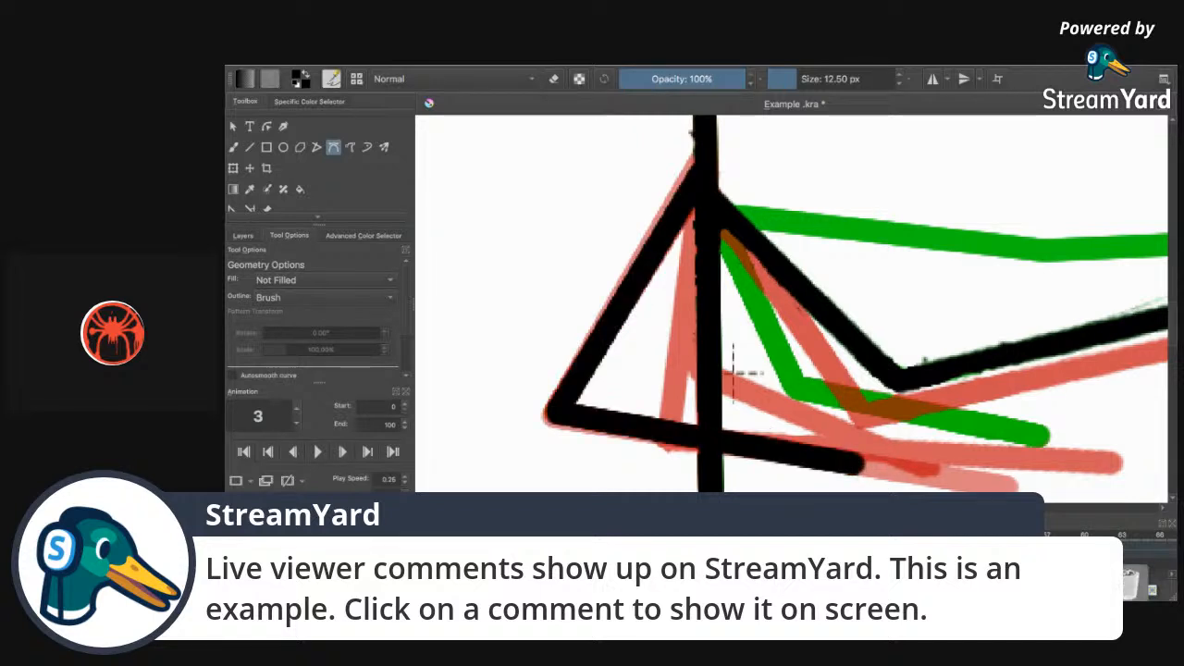
click(1059, 555)
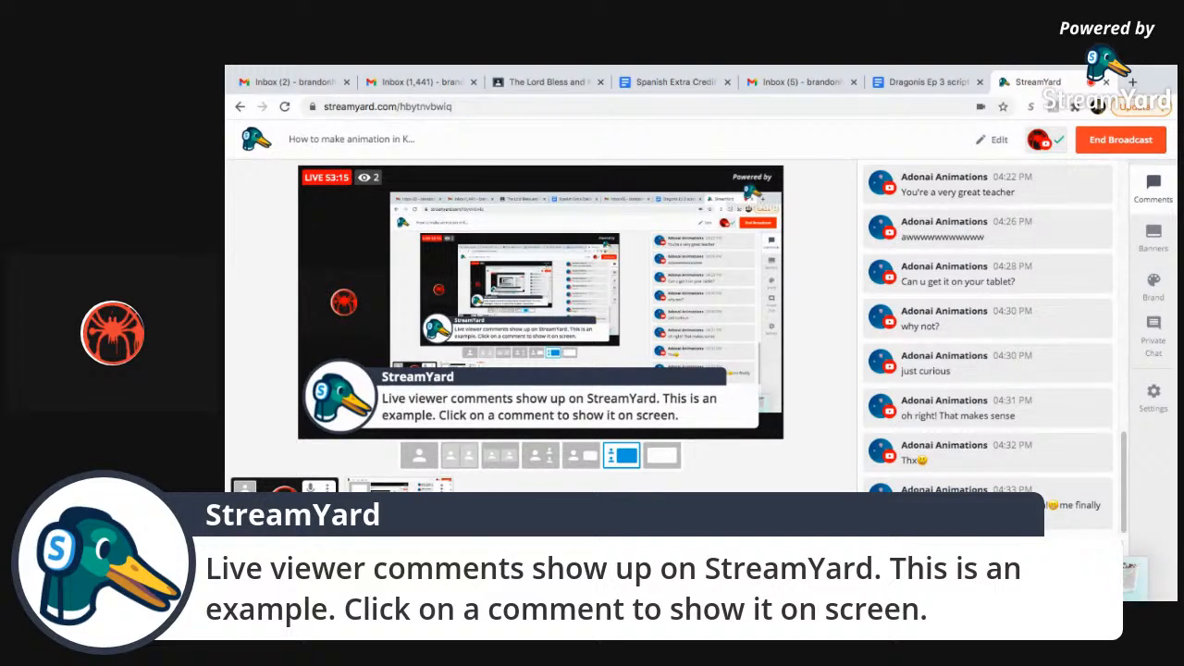
Back in Krita, trace a black polyline triangle arm over frame 4's red ghost.
key(ctrl+Right)
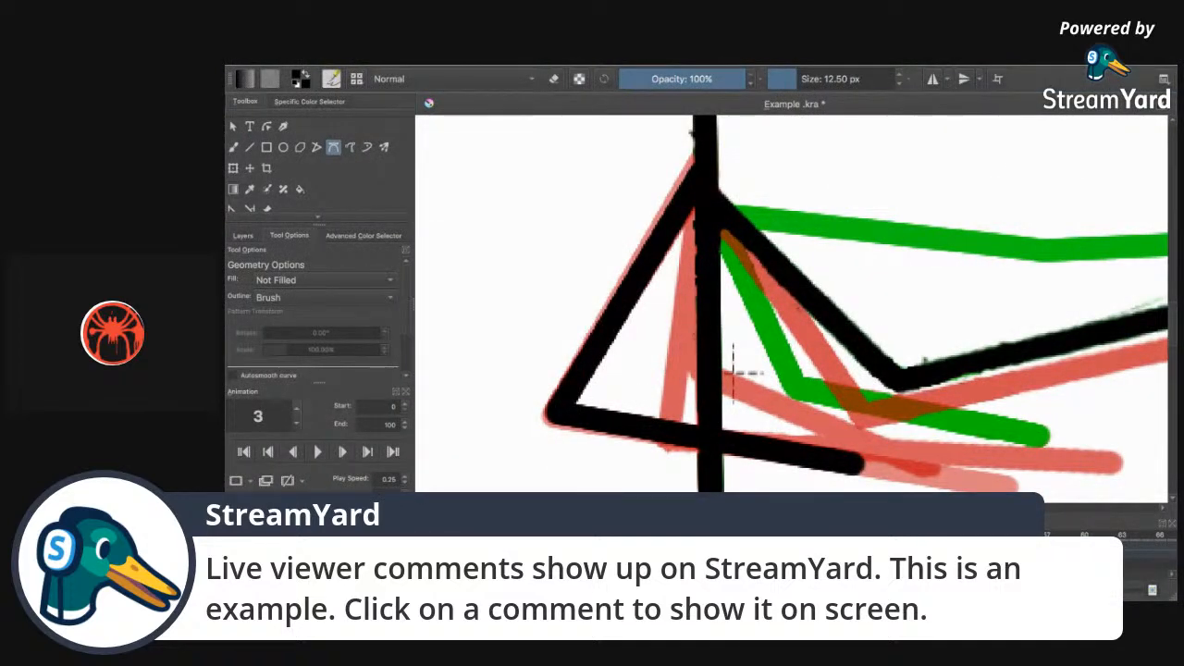
key(Right)
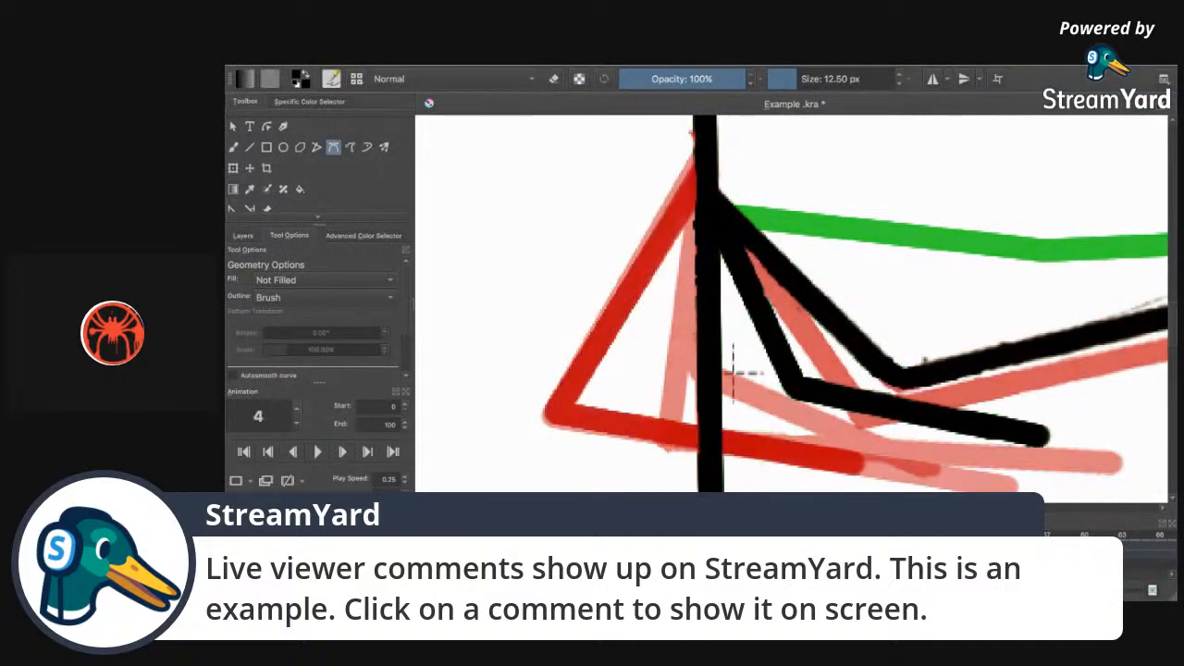
click(701, 171)
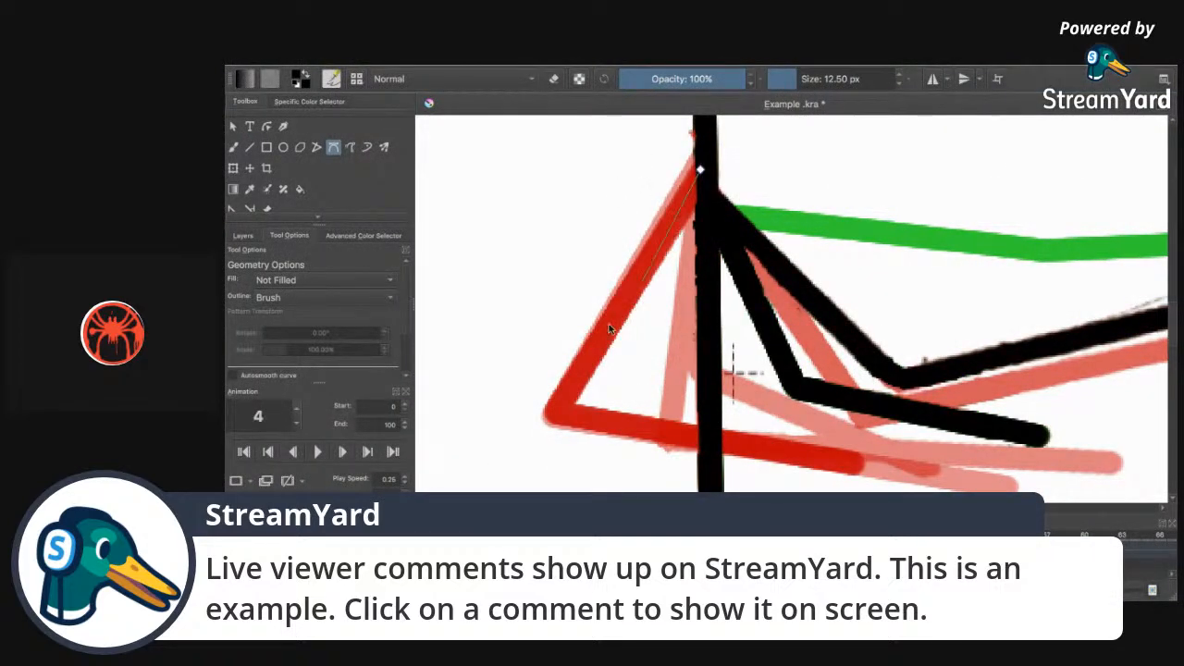
click(555, 414)
double_click(856, 462)
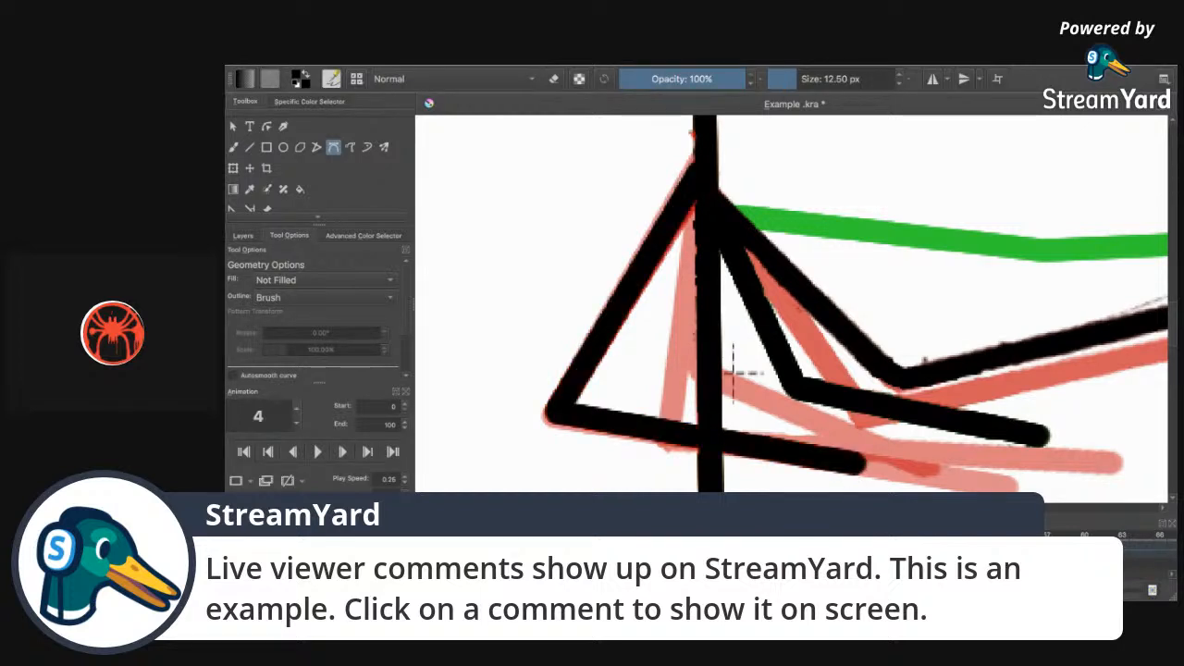
Trace the same black triangle arm over frame 5's red ghost.
key(period)
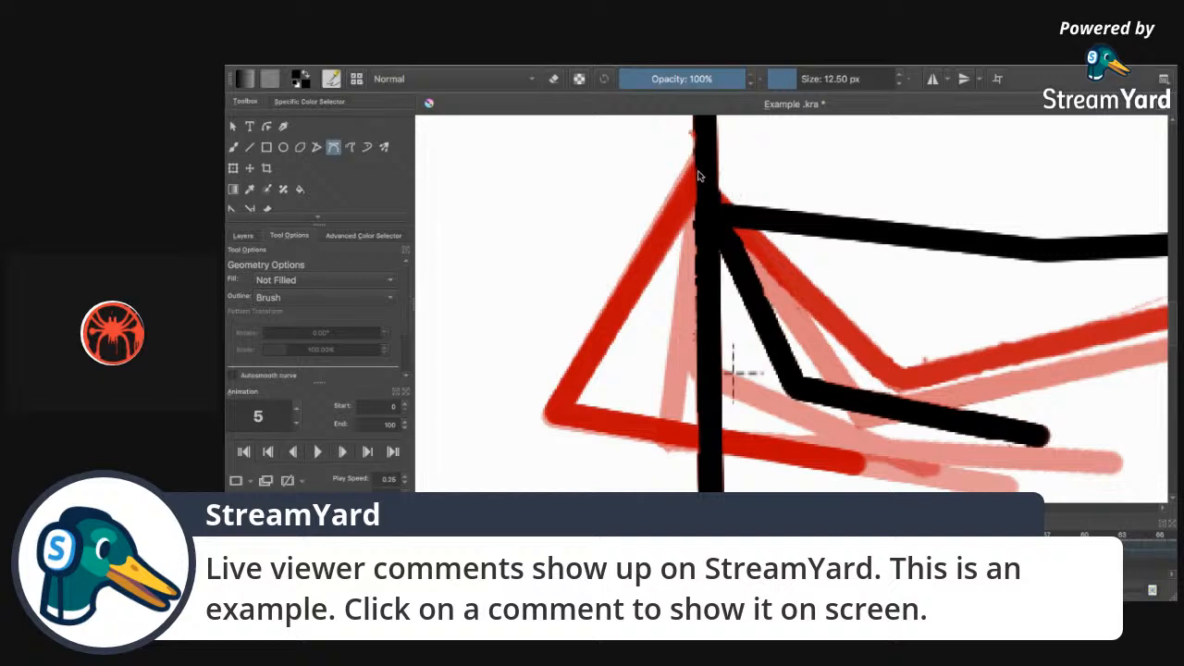
click(701, 167)
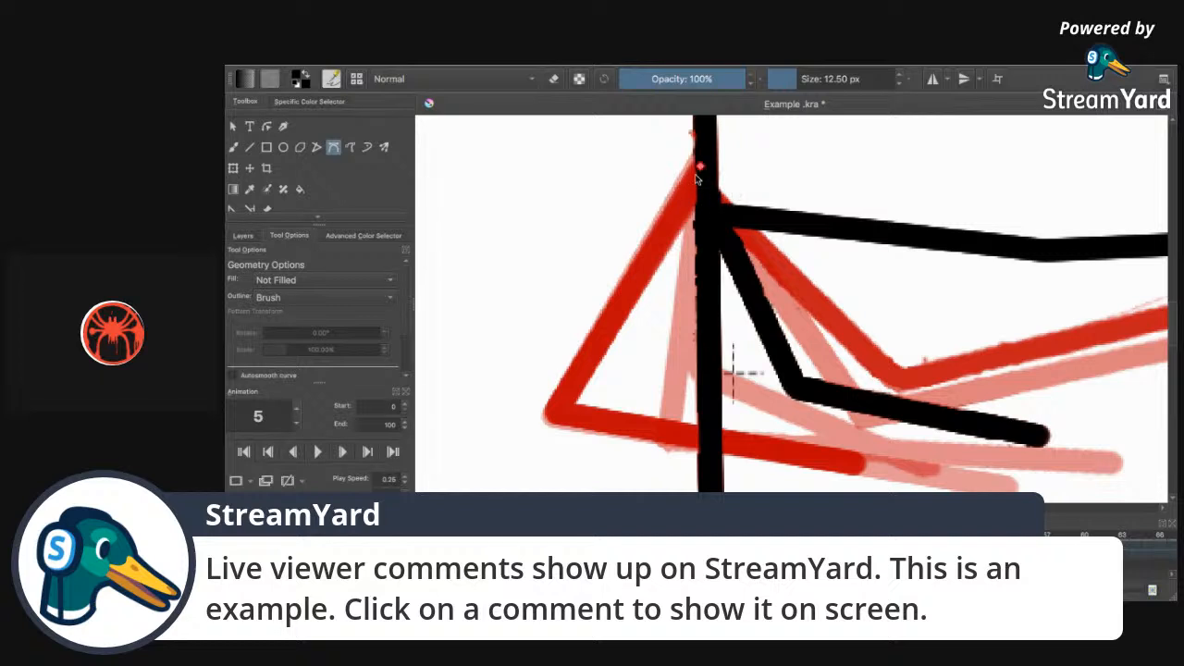
click(557, 409)
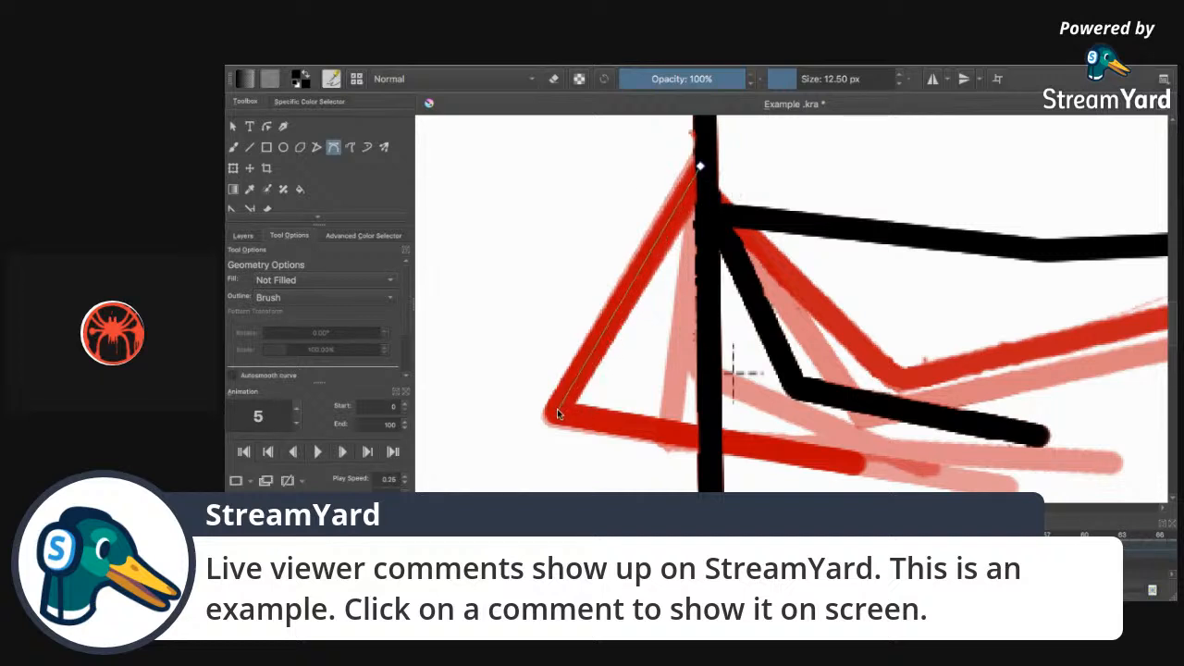
double_click(856, 470)
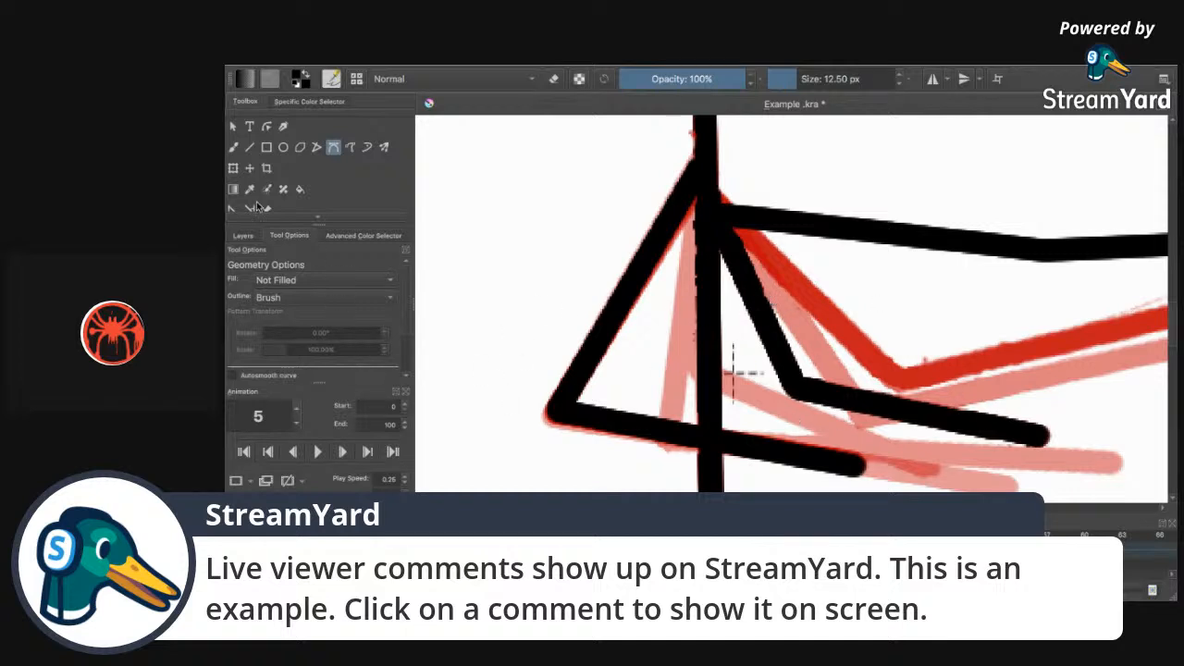
click(238, 147)
click(553, 79)
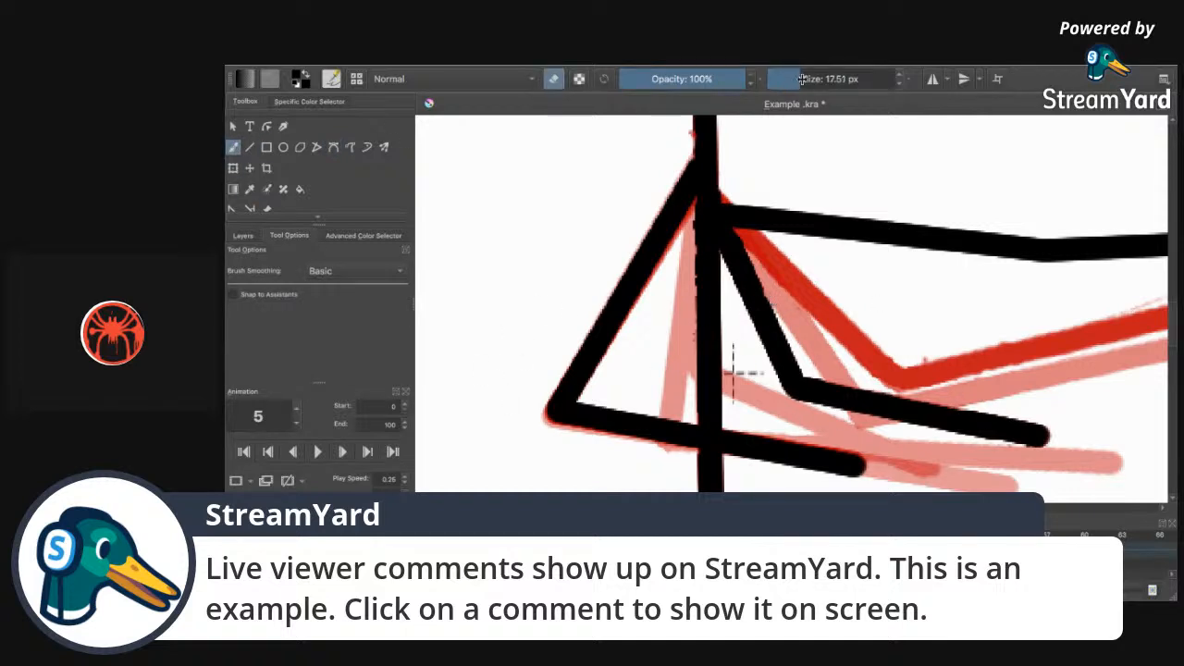